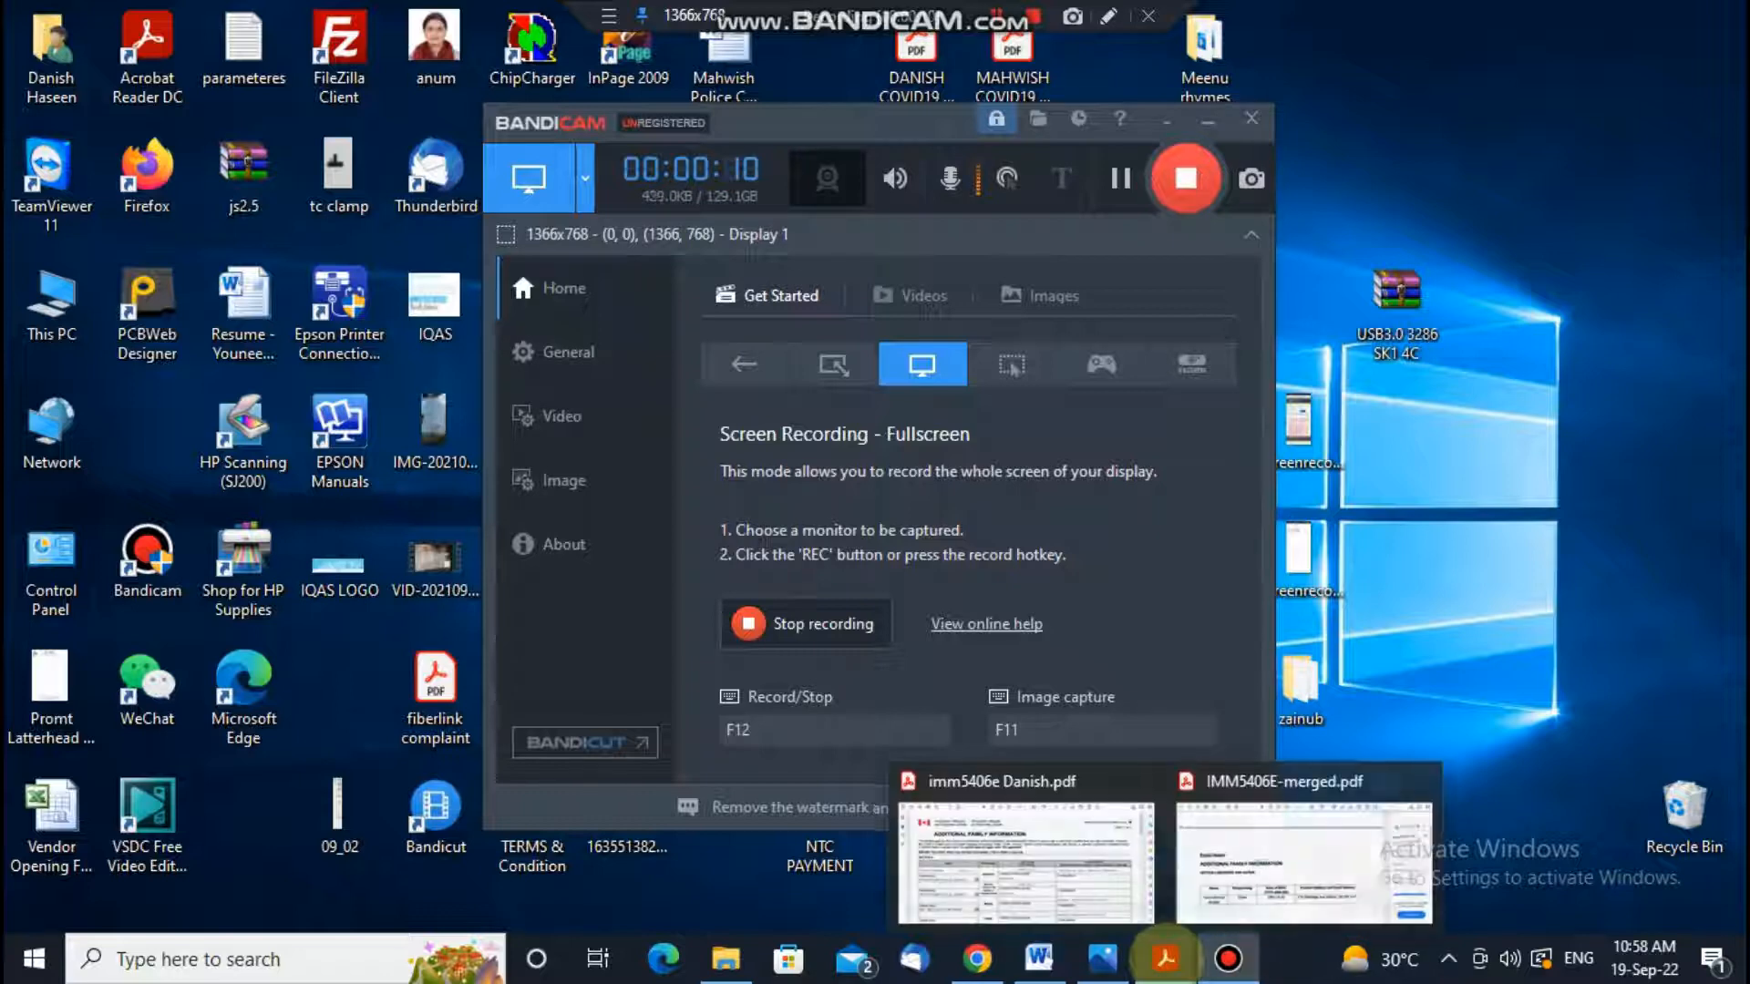
Step: Bring up the imm5406e Danish form and review the native-language name instructions
click(1060, 854)
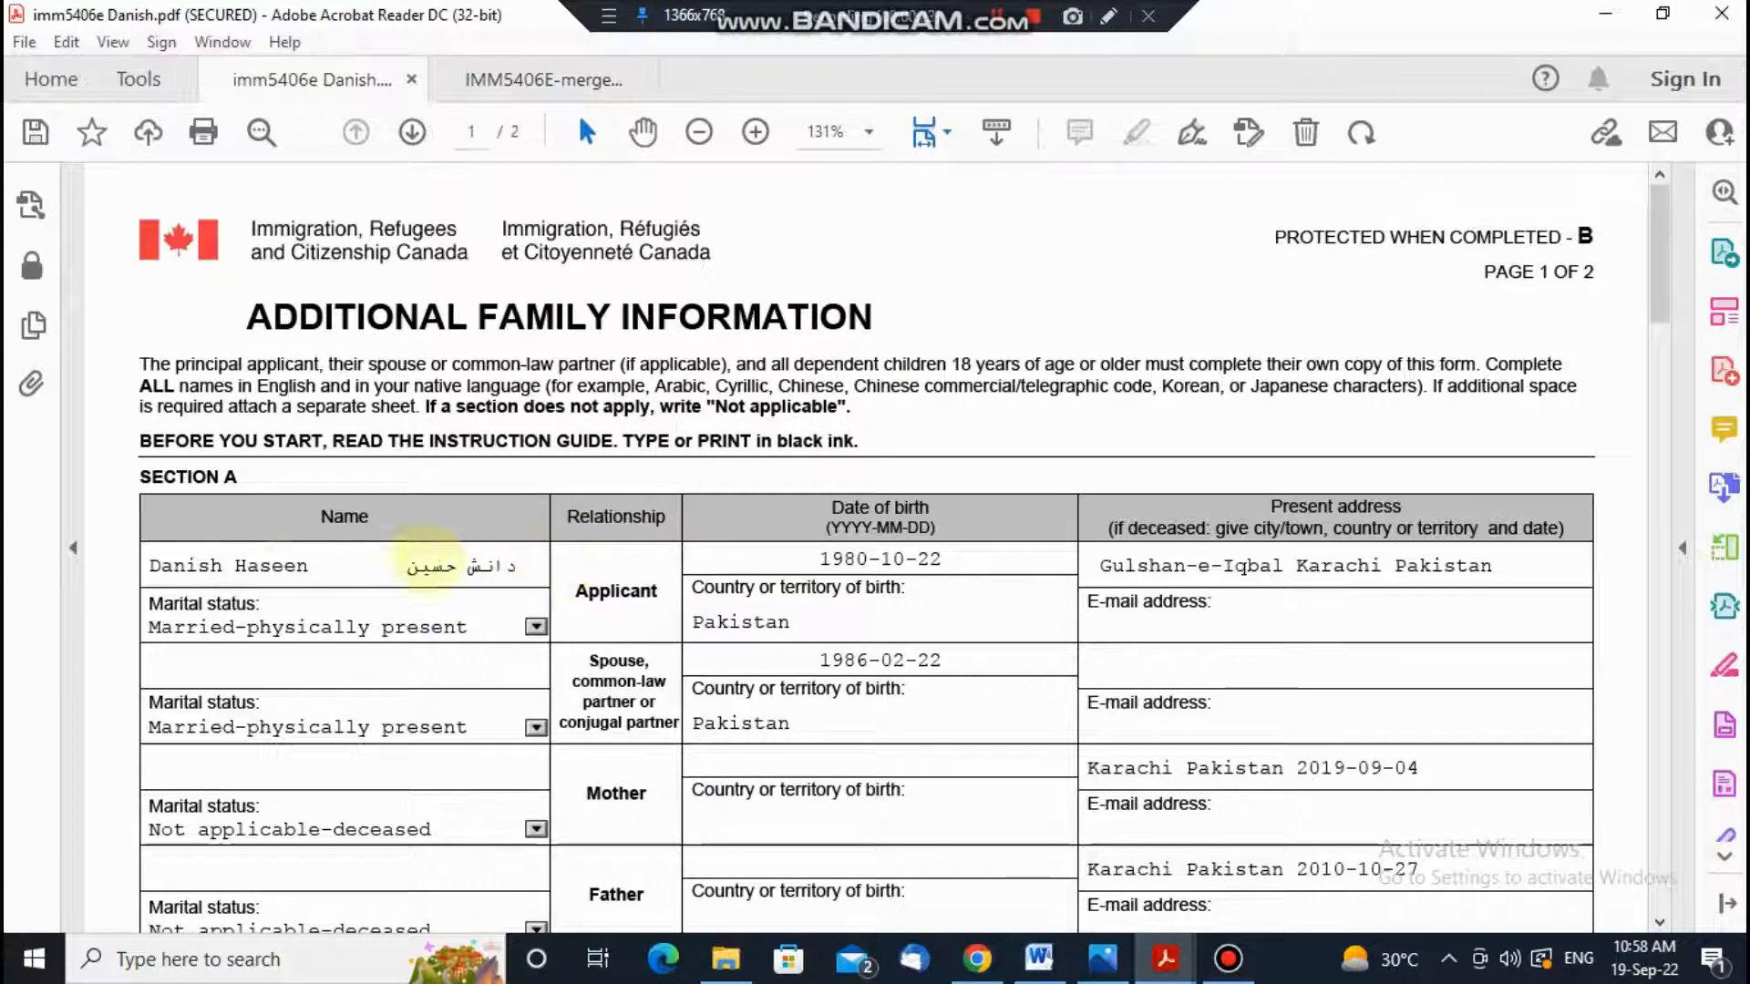
click(323, 565)
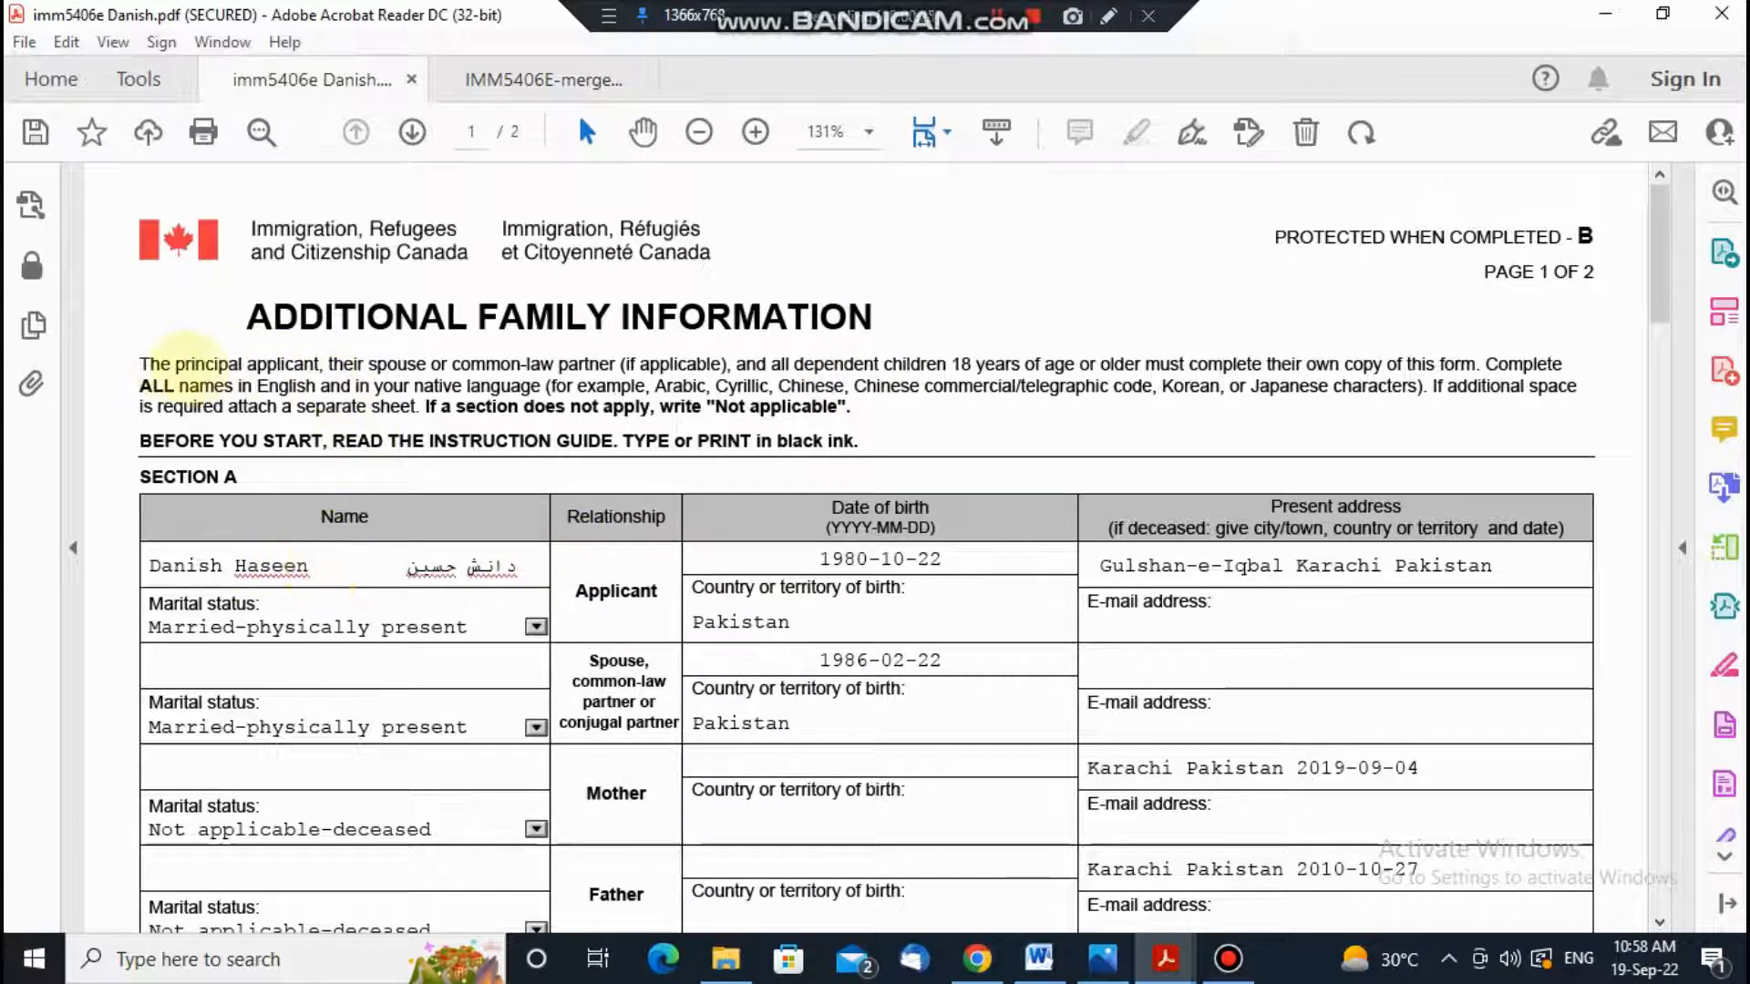
double_click(154, 364)
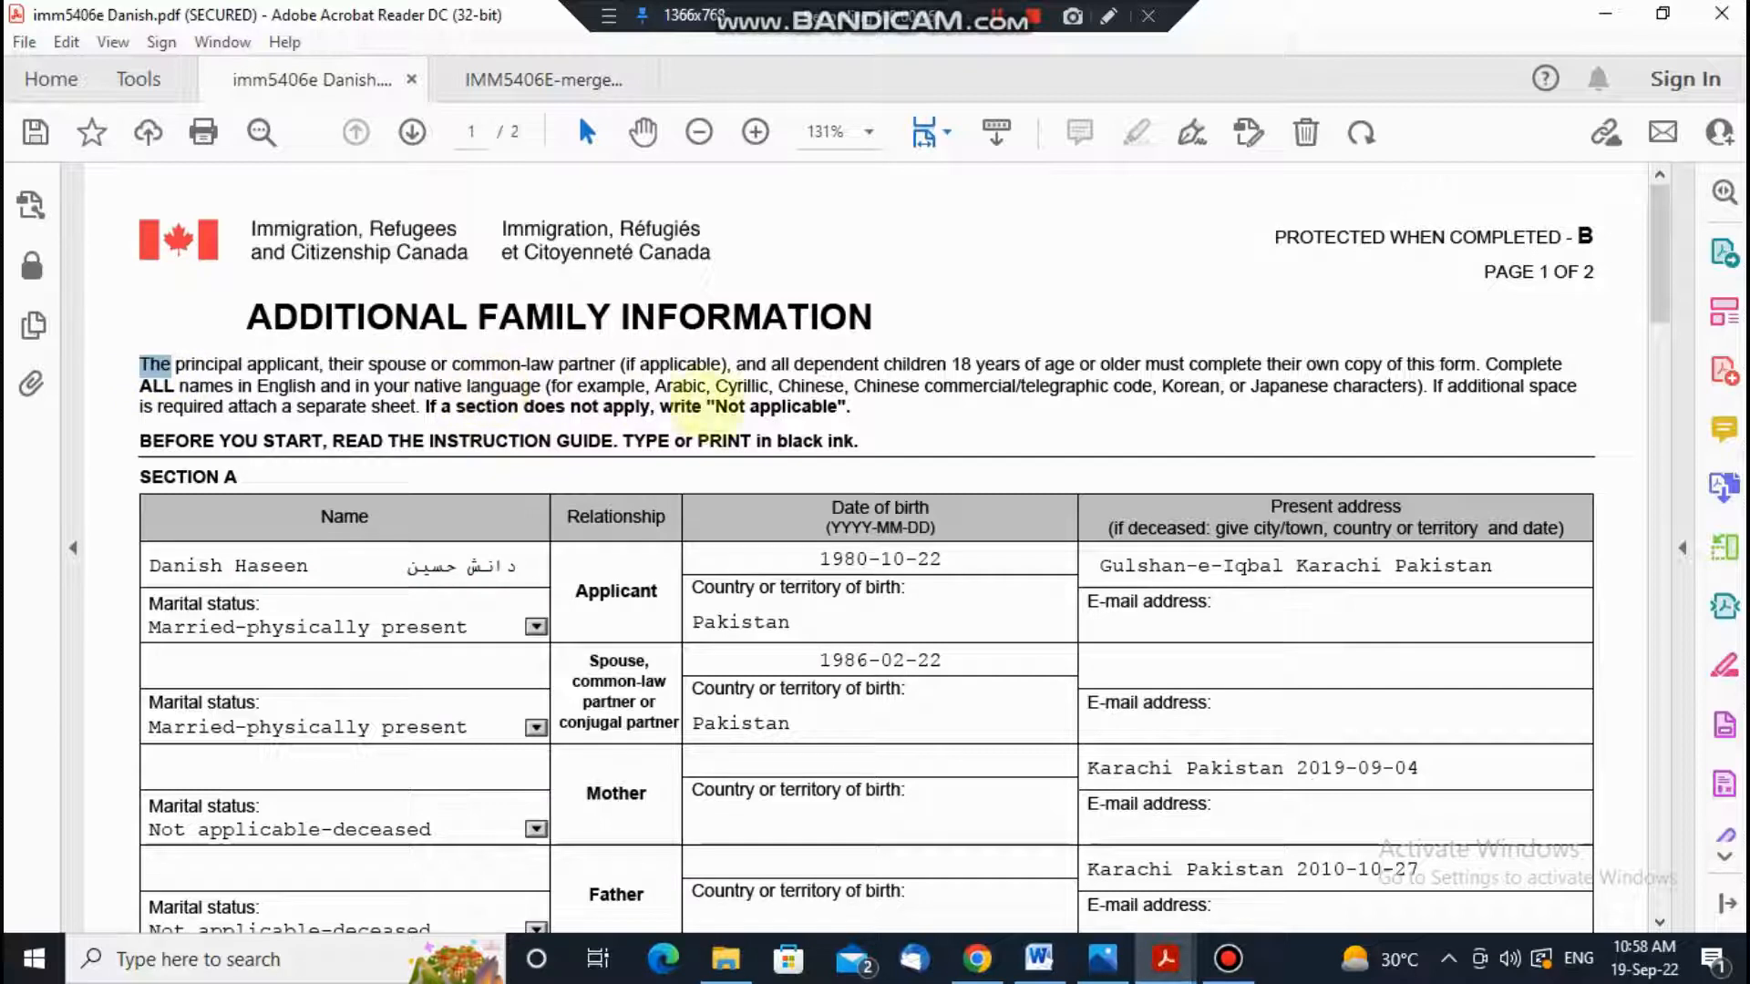
triple_click(882, 392)
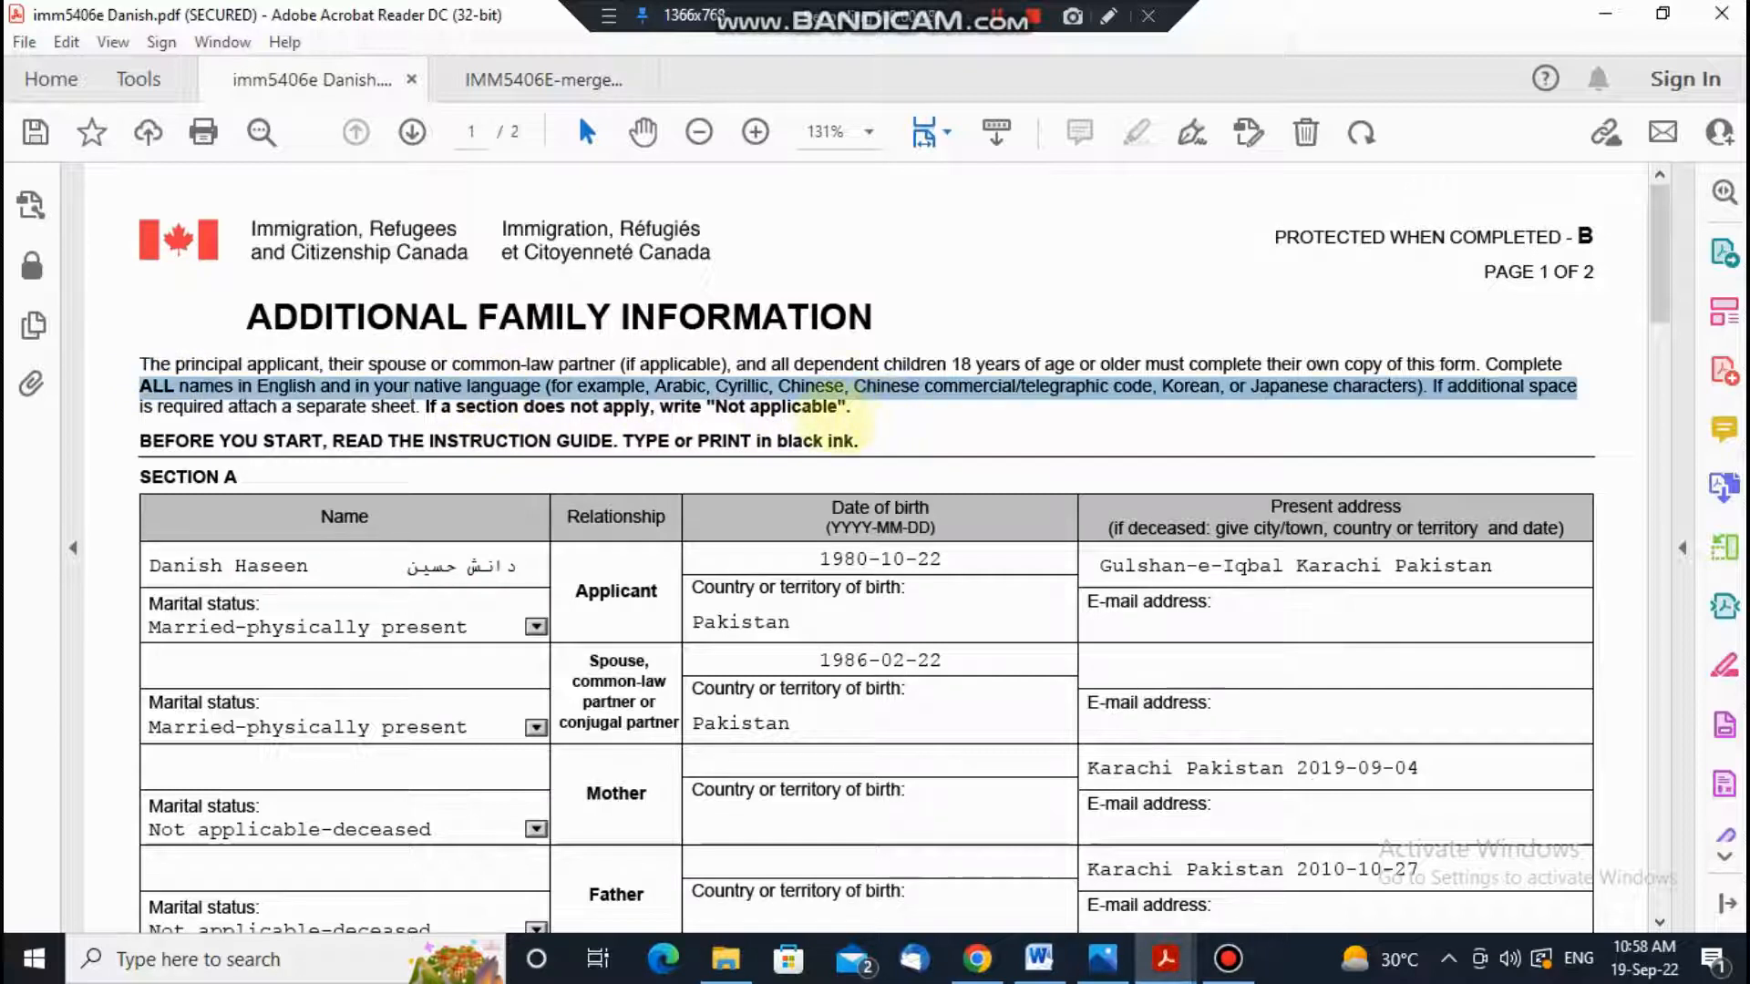
double_click(797, 406)
click(395, 407)
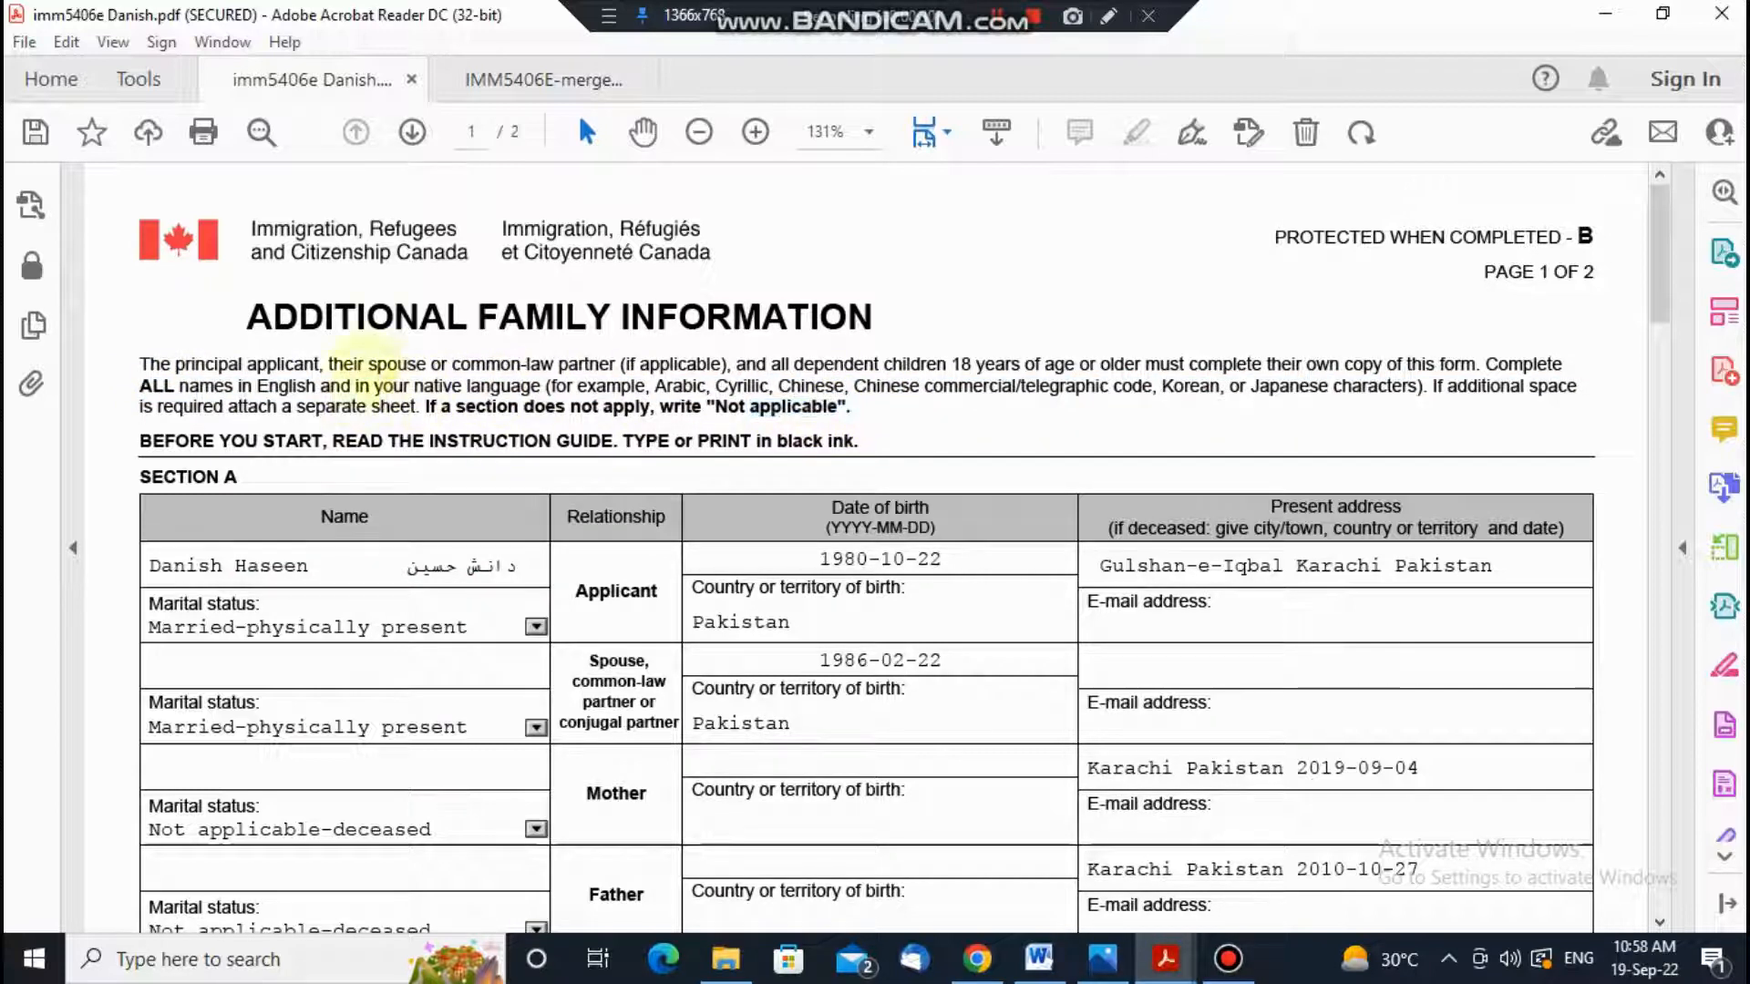
double_click(155, 365)
click(868, 417)
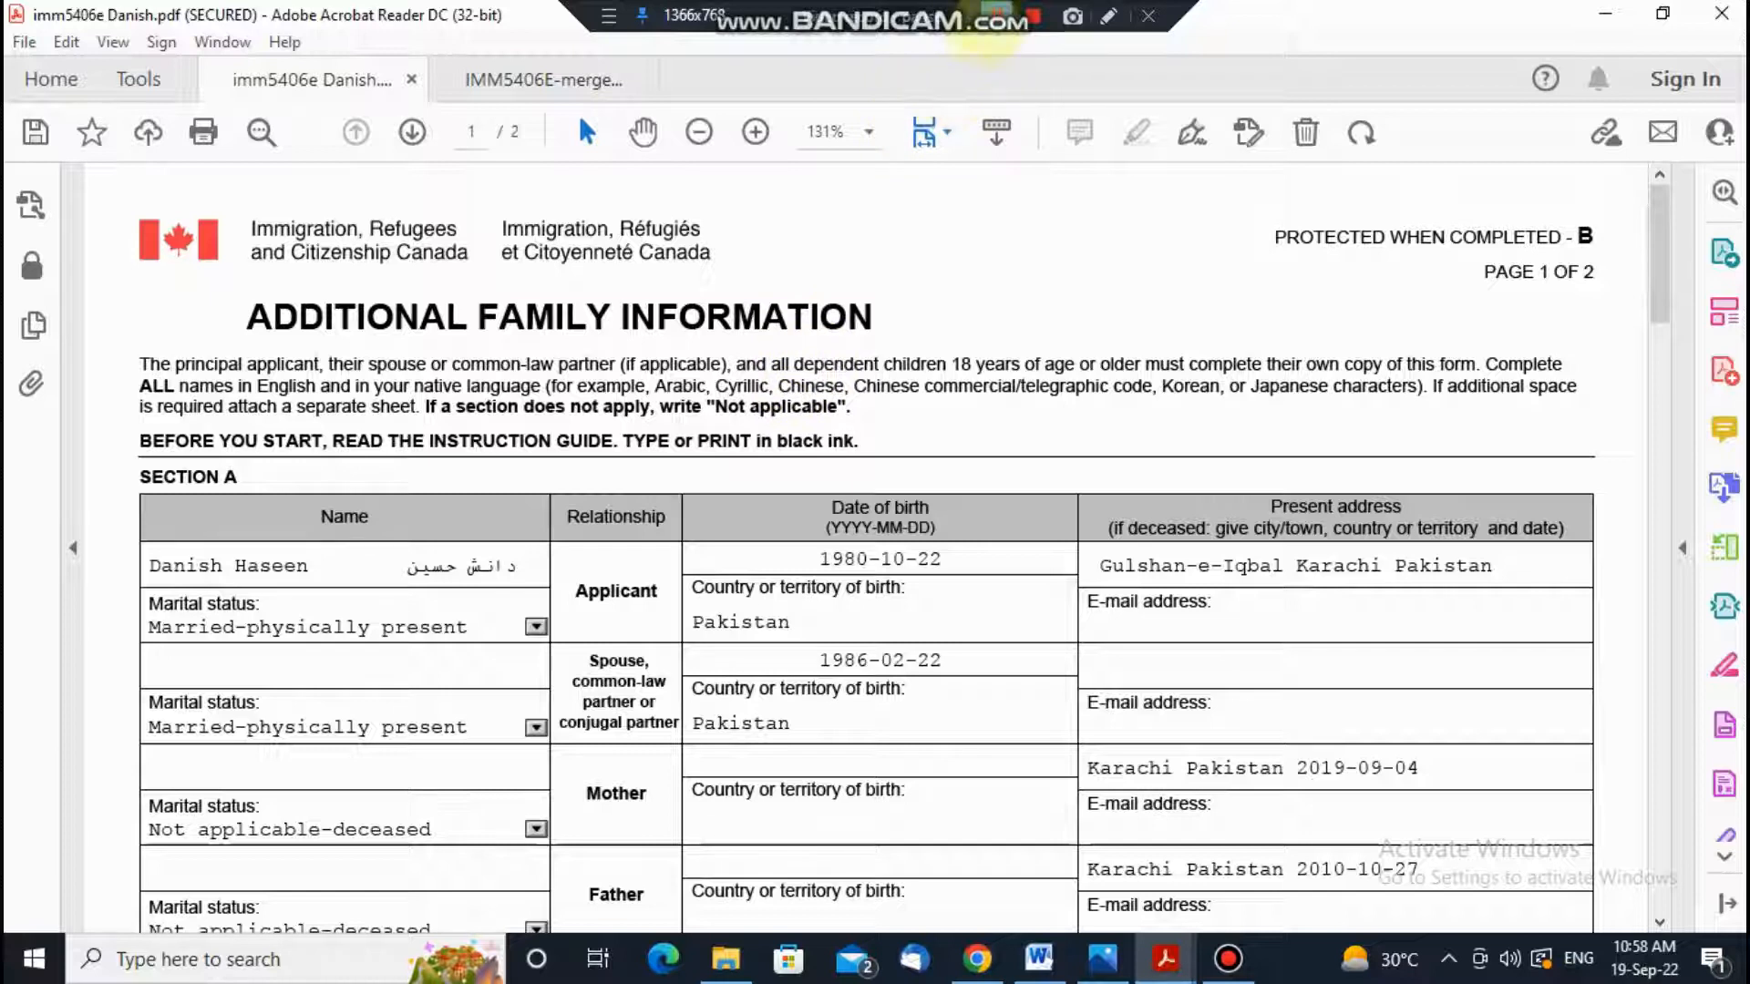
Step: Select the applicant's English name and its Urdu spelling in the Name field
click(996, 16)
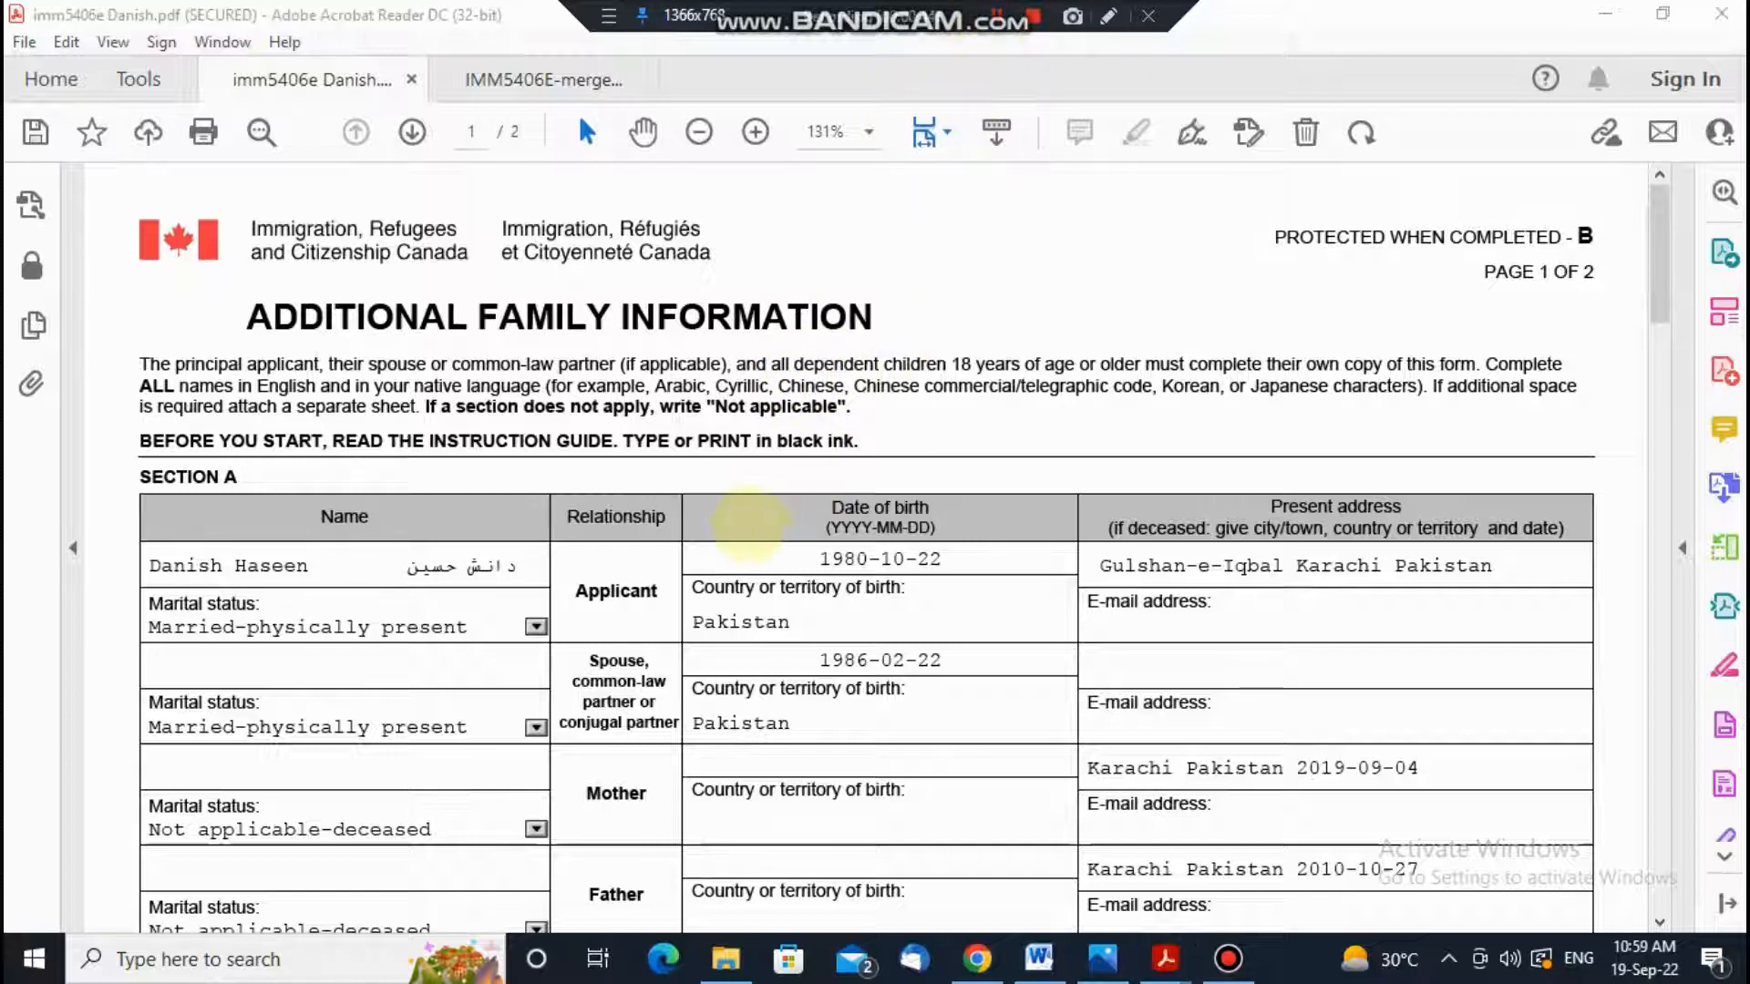
click(315, 566)
drag(315, 565, 147, 566)
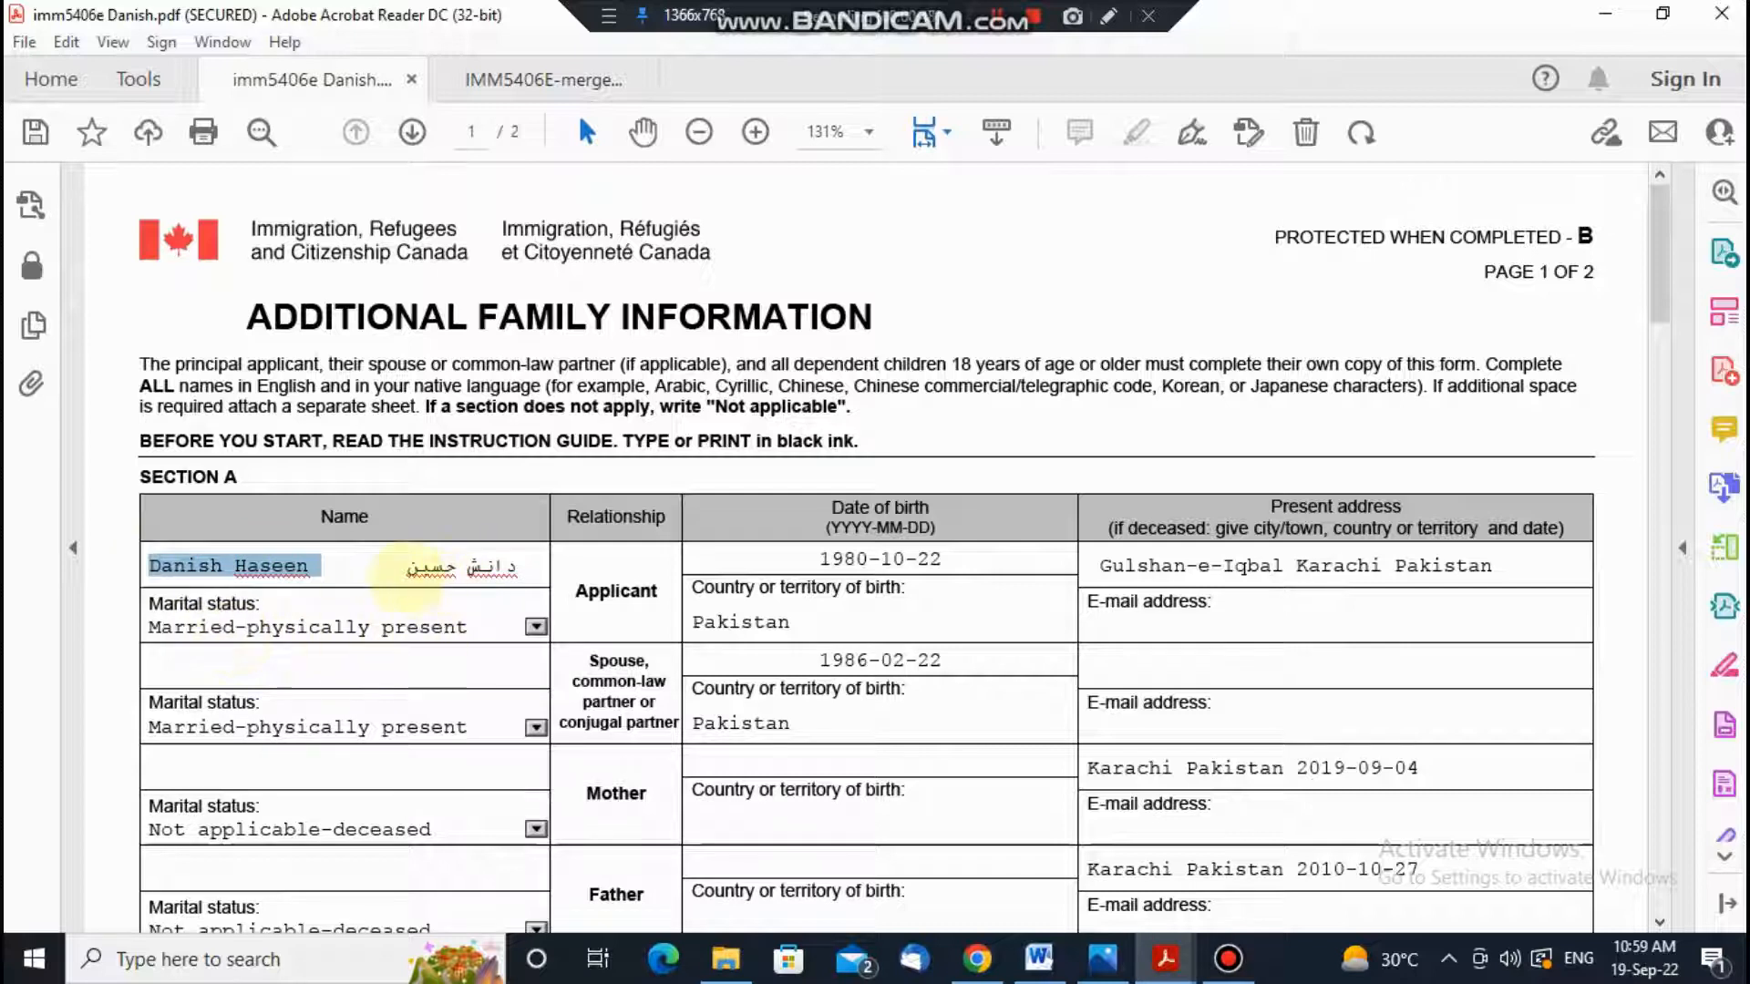
double_click(461, 567)
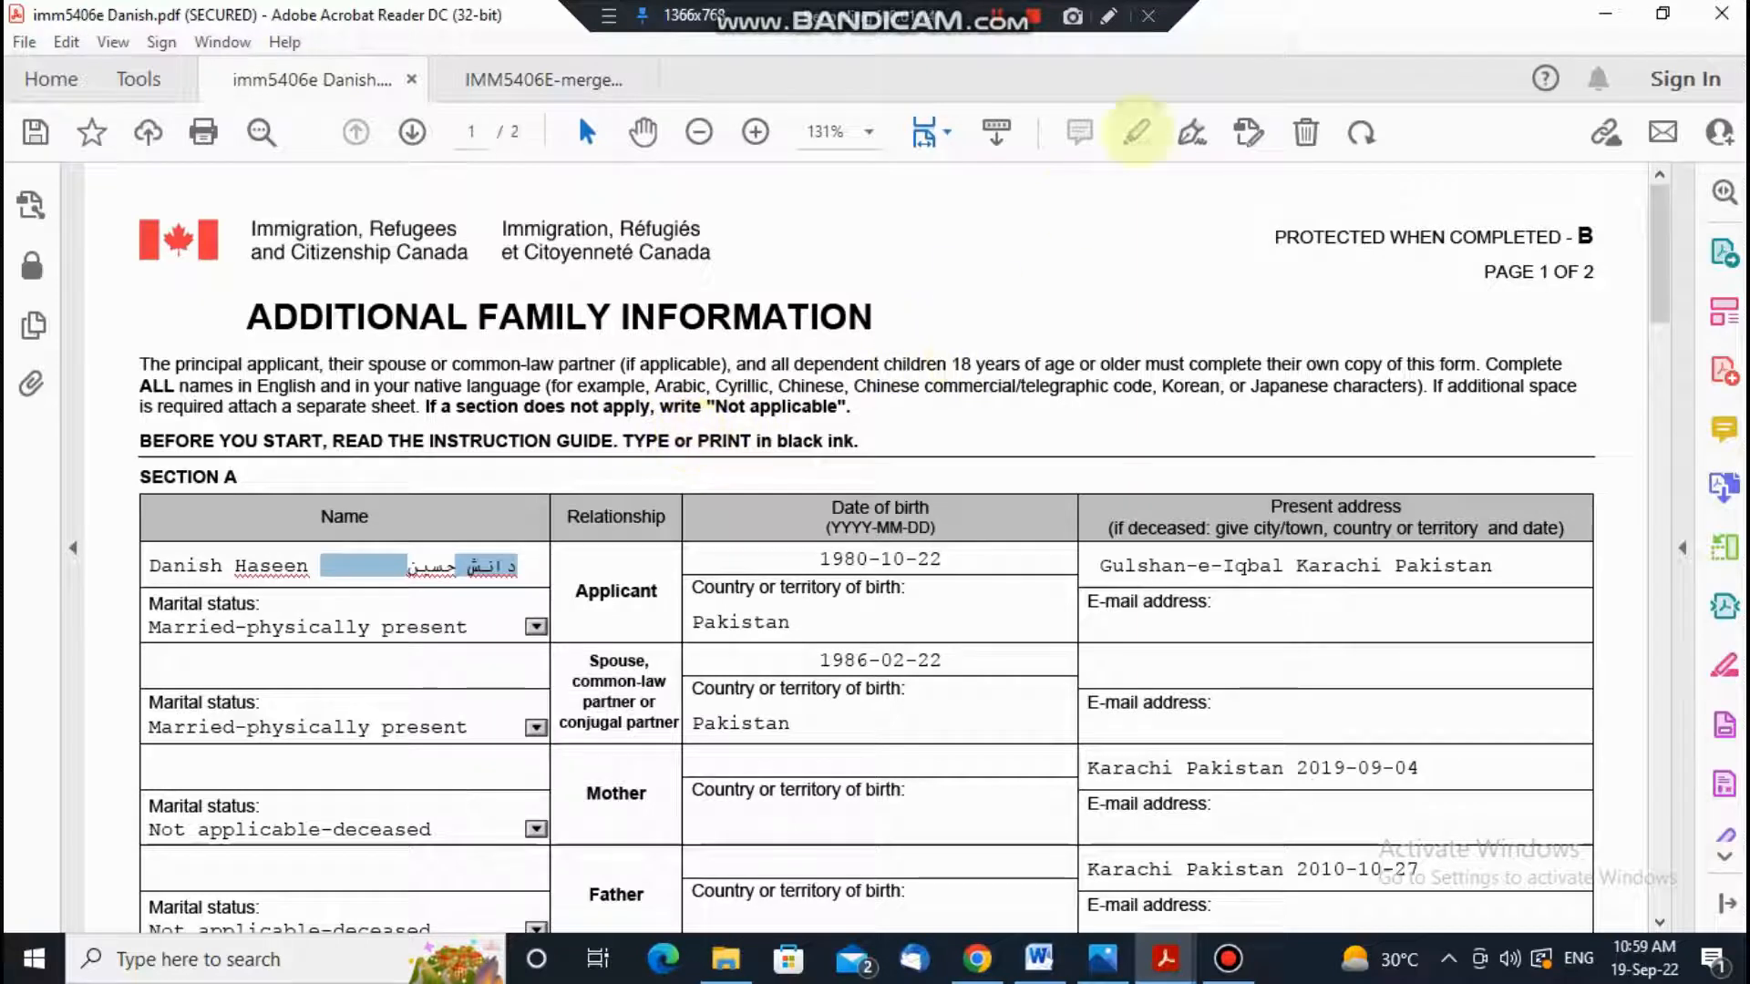
Step: Translate the applicant's name from English to Urdu in Google Translate and copy the result
key(alt+Tab)
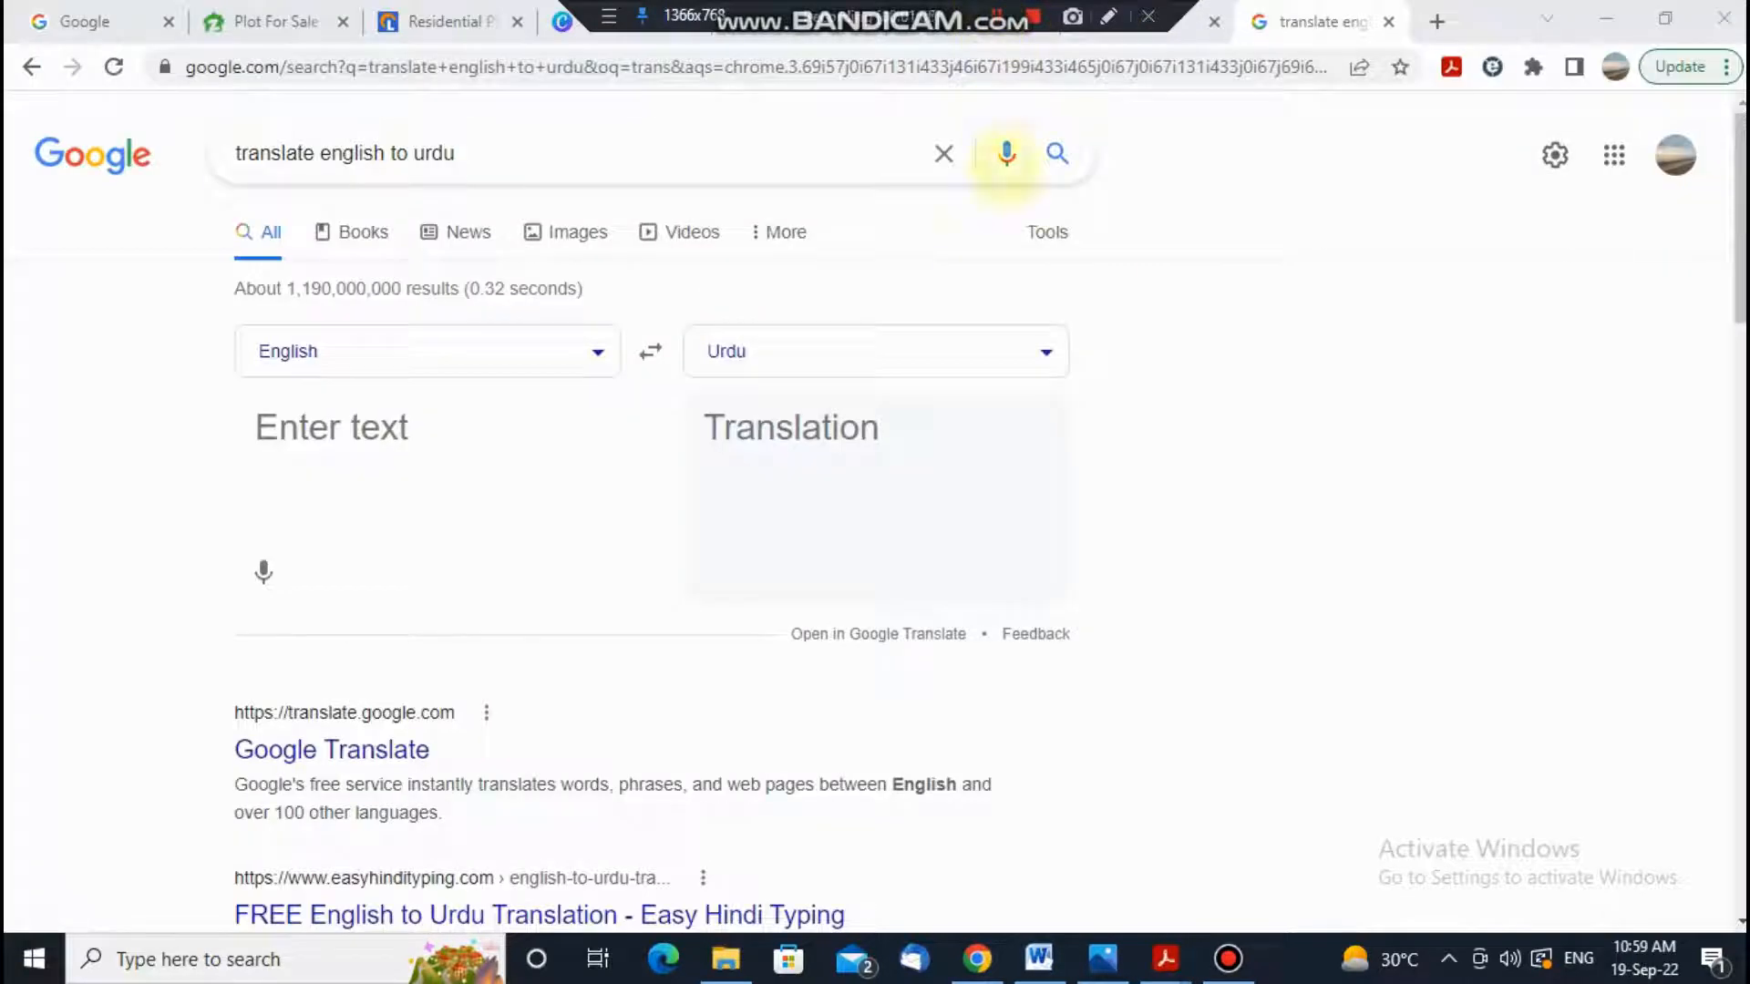
click(447, 439)
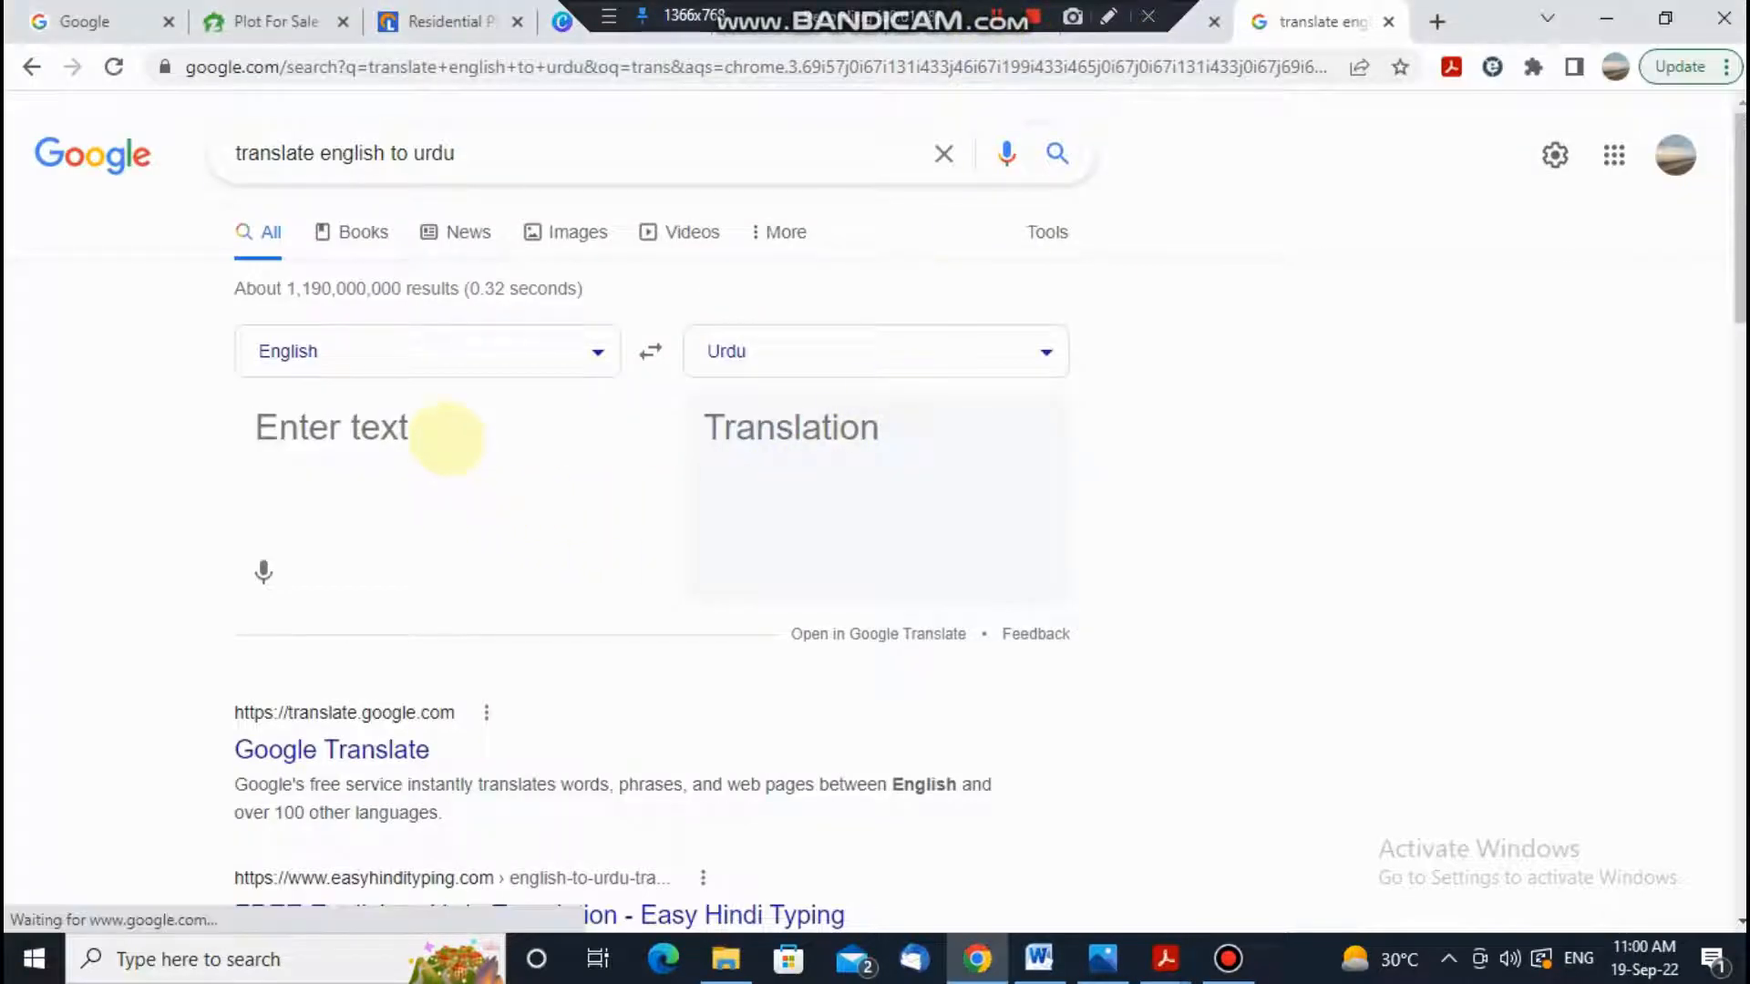
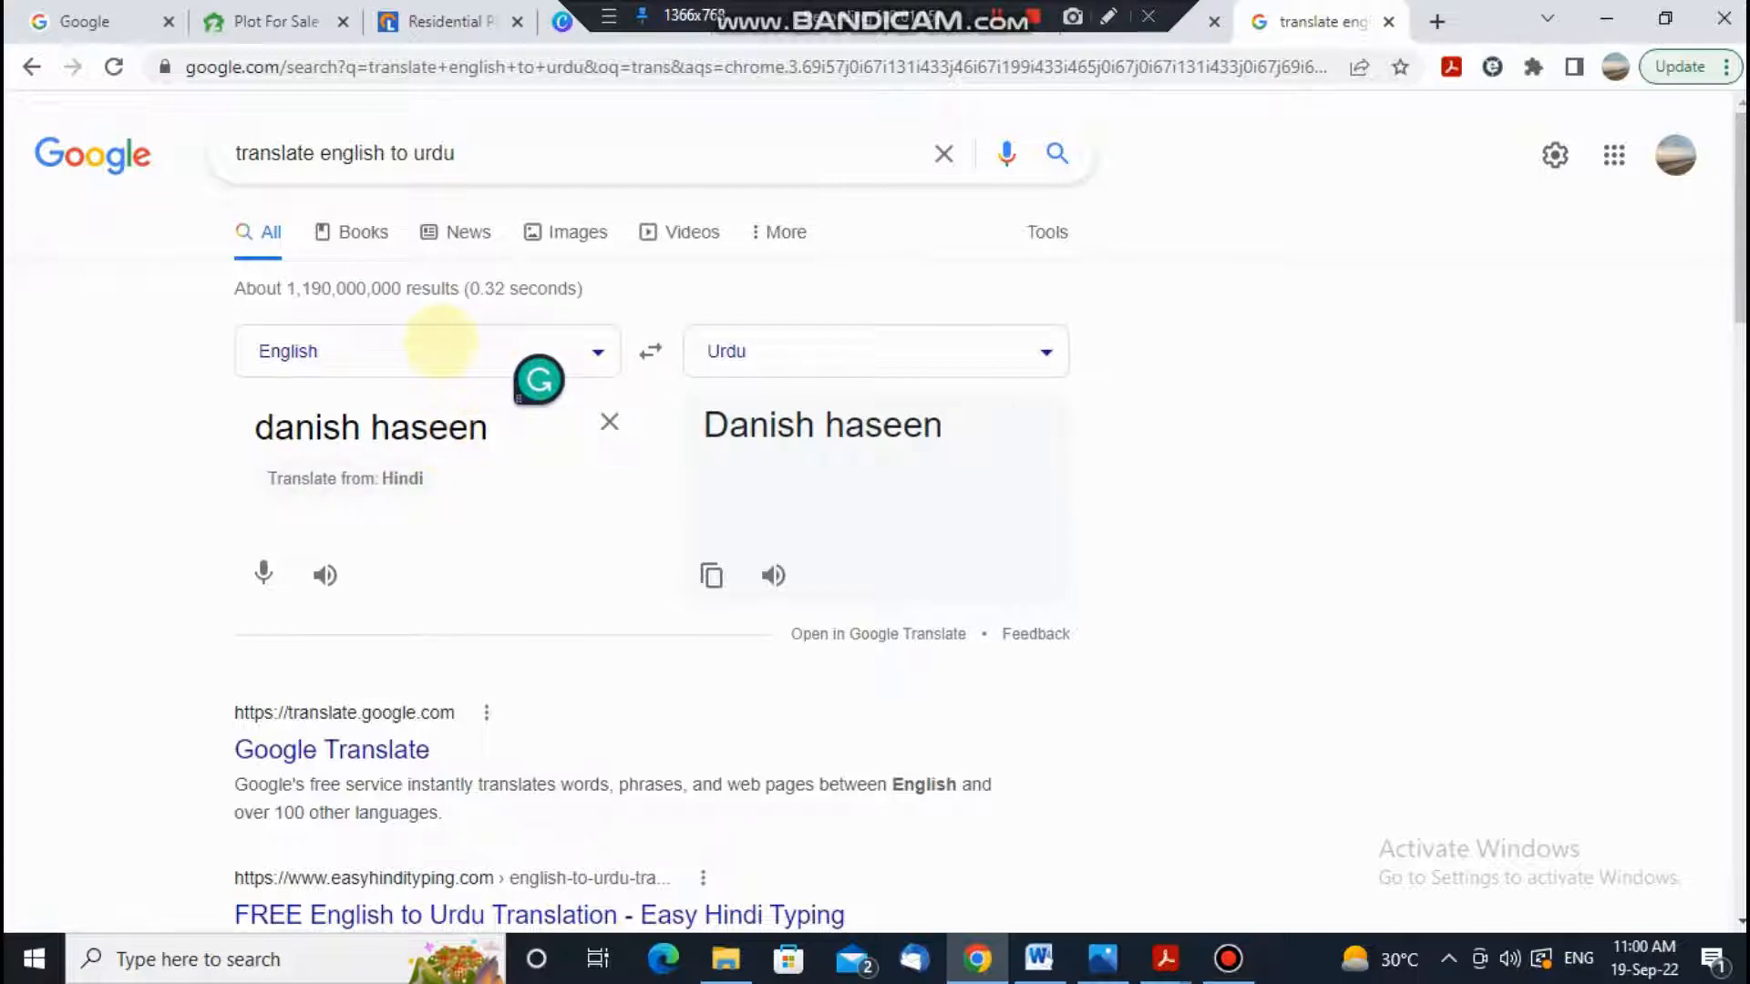
click(650, 350)
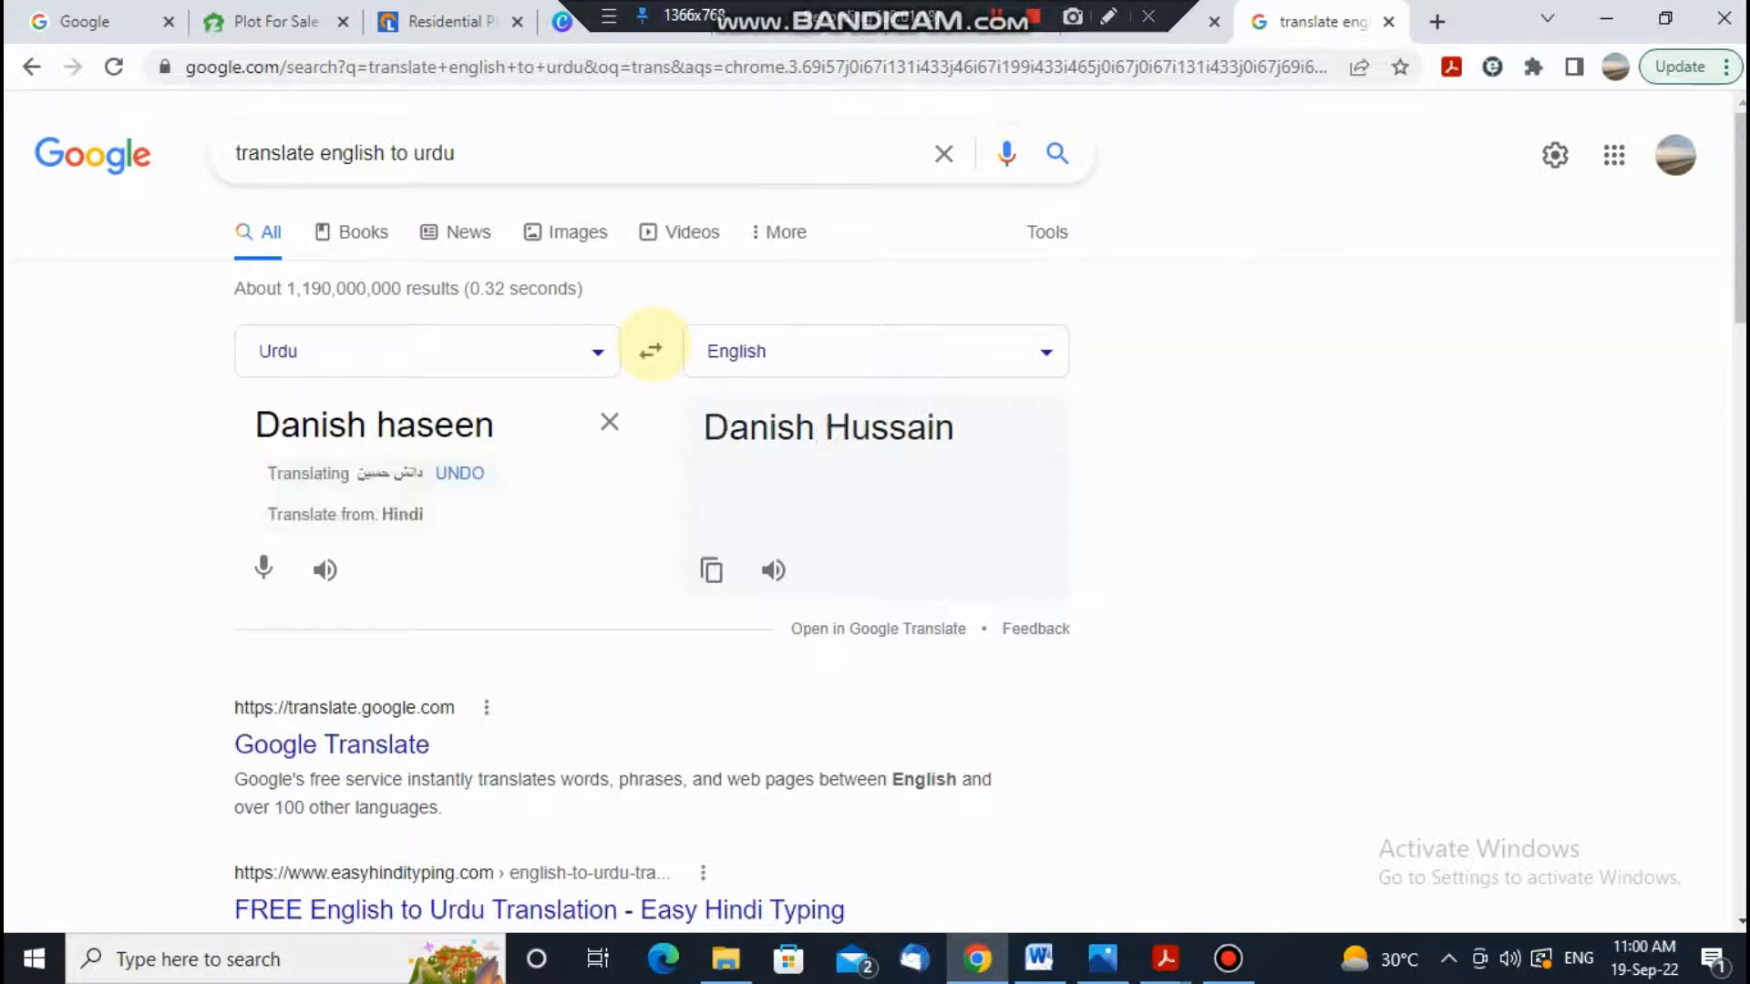
click(650, 350)
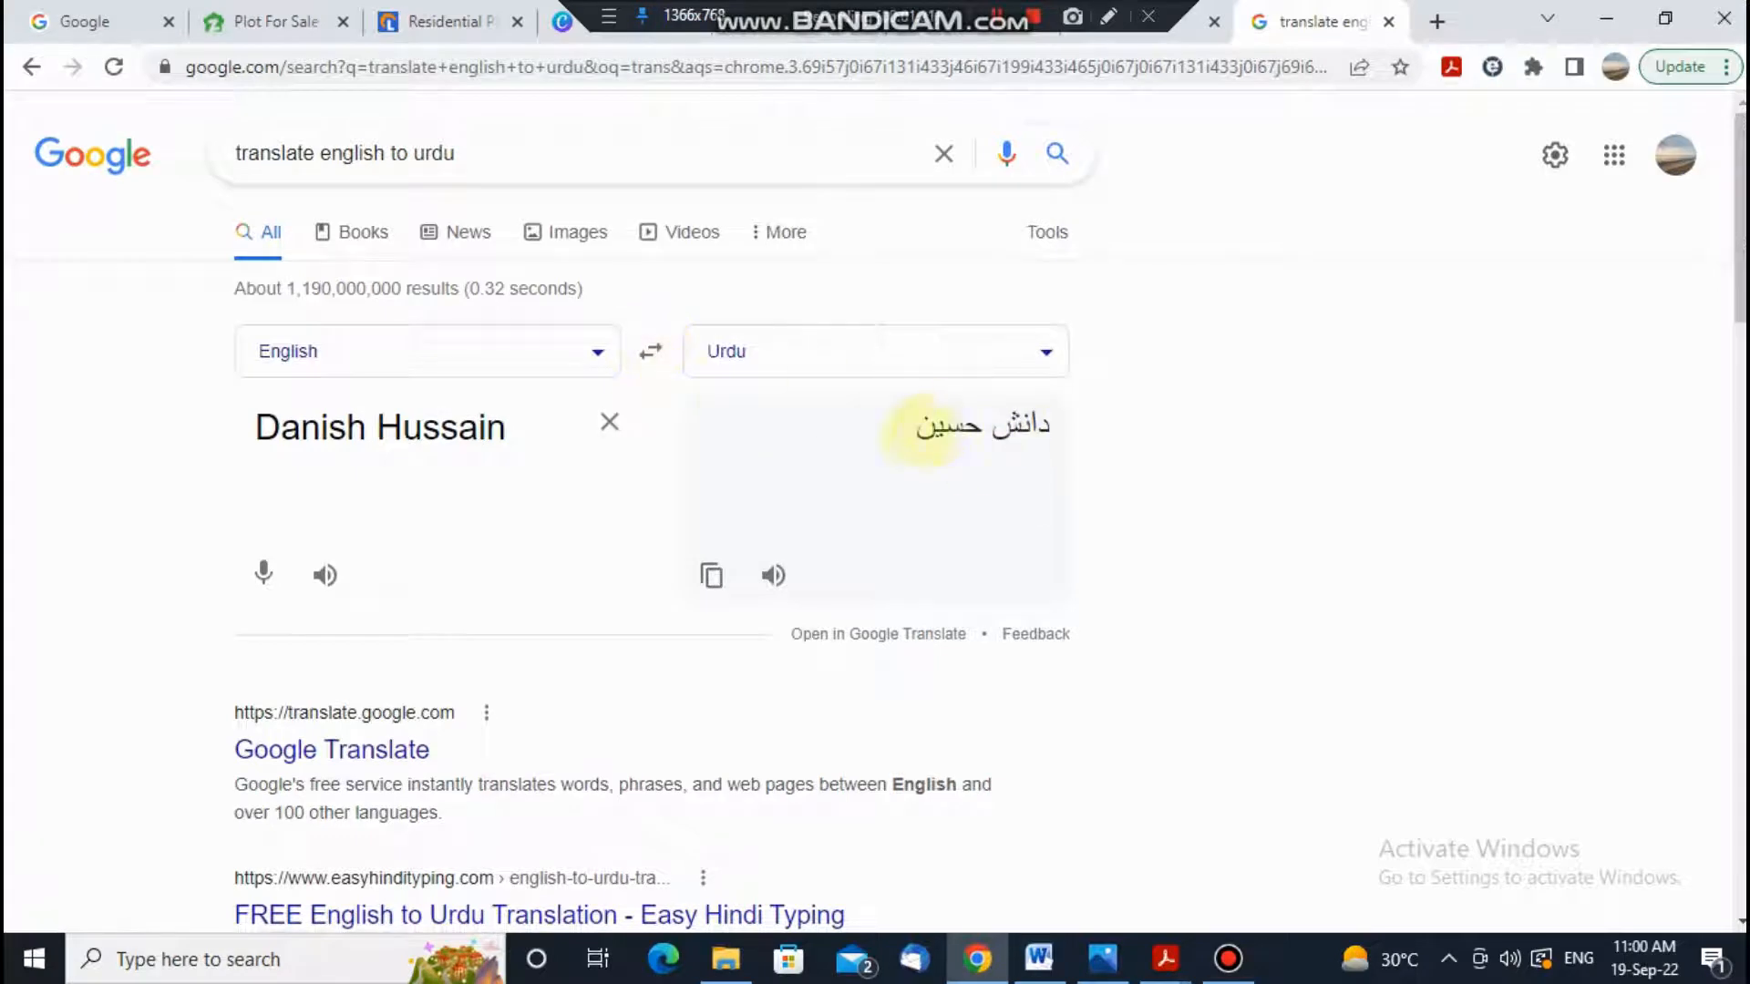
triple_click(1029, 425)
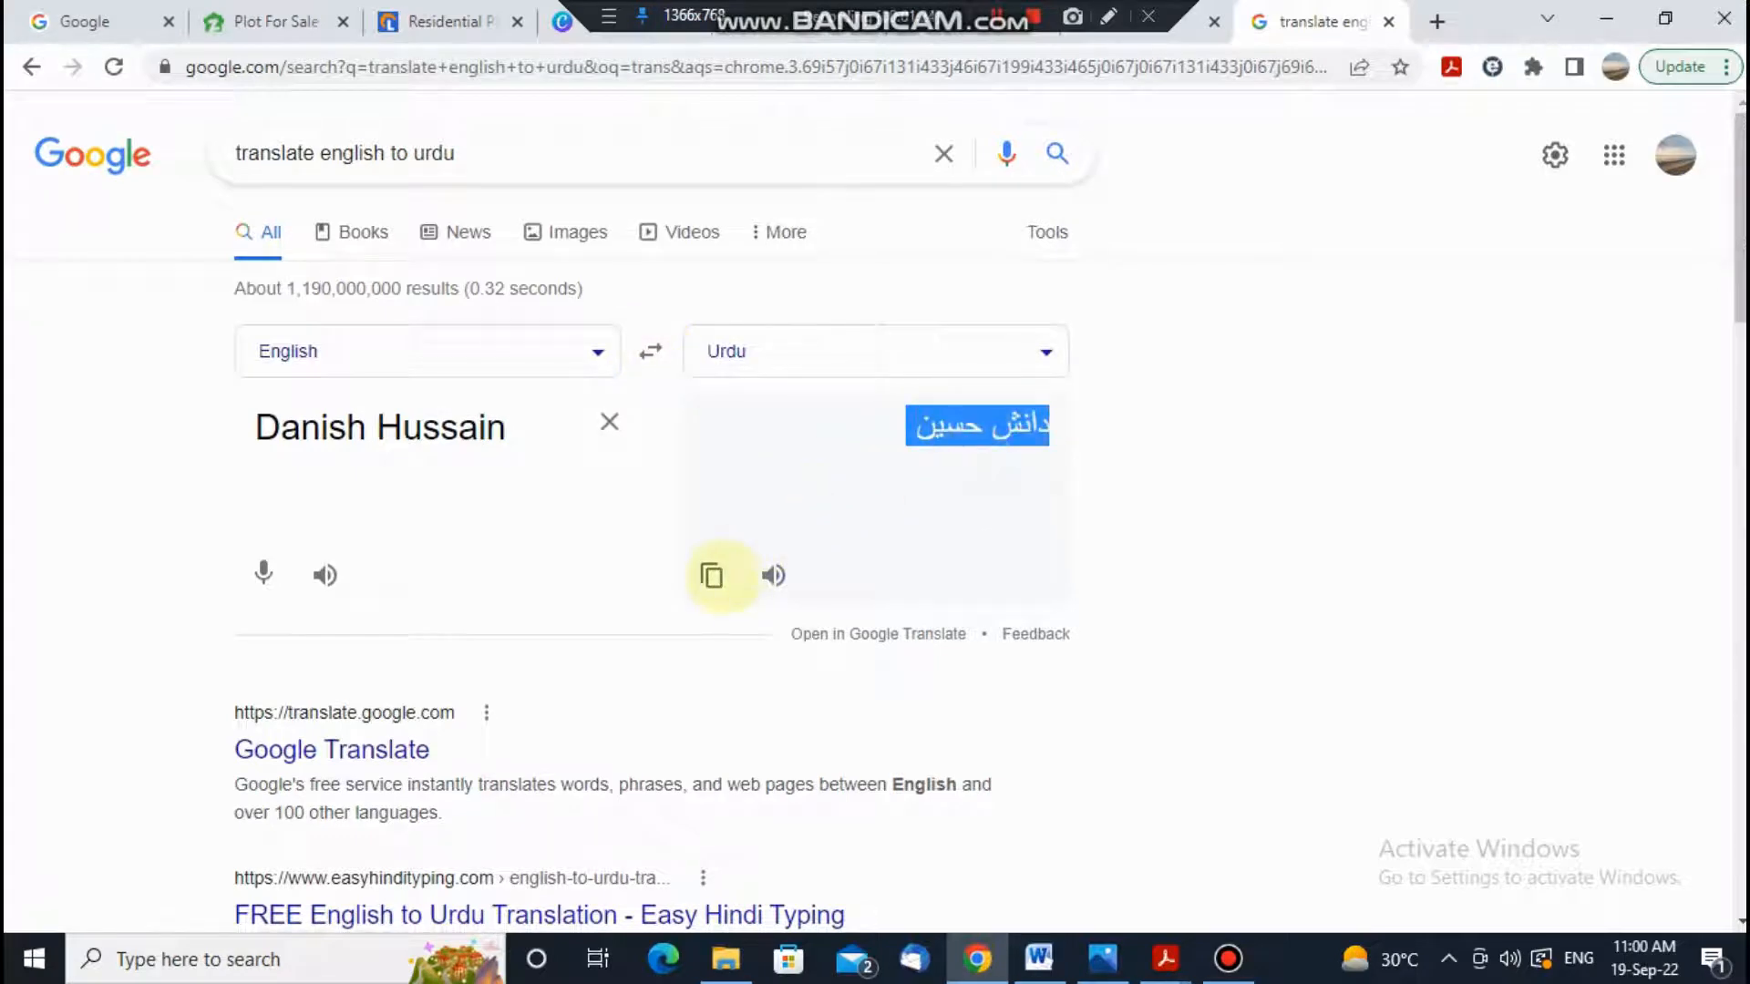
click(712, 576)
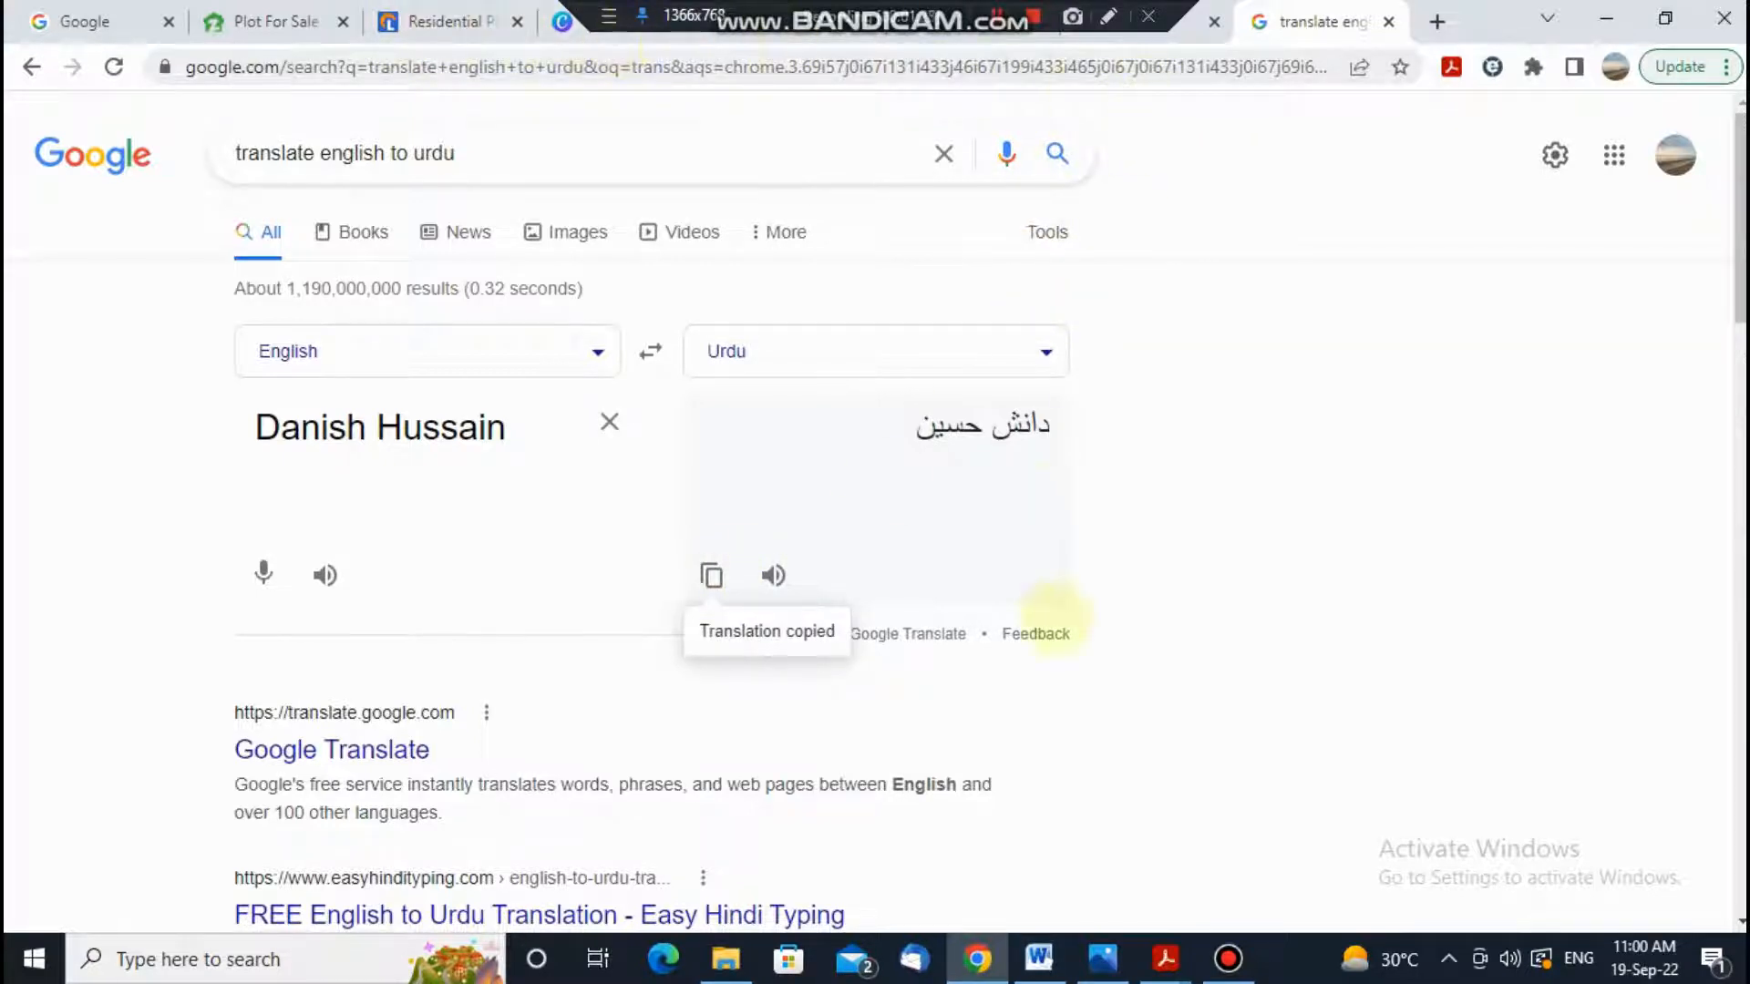
Step: Return to the form and paste the Urdu name into the Mother's name field
mouse_move(725, 958)
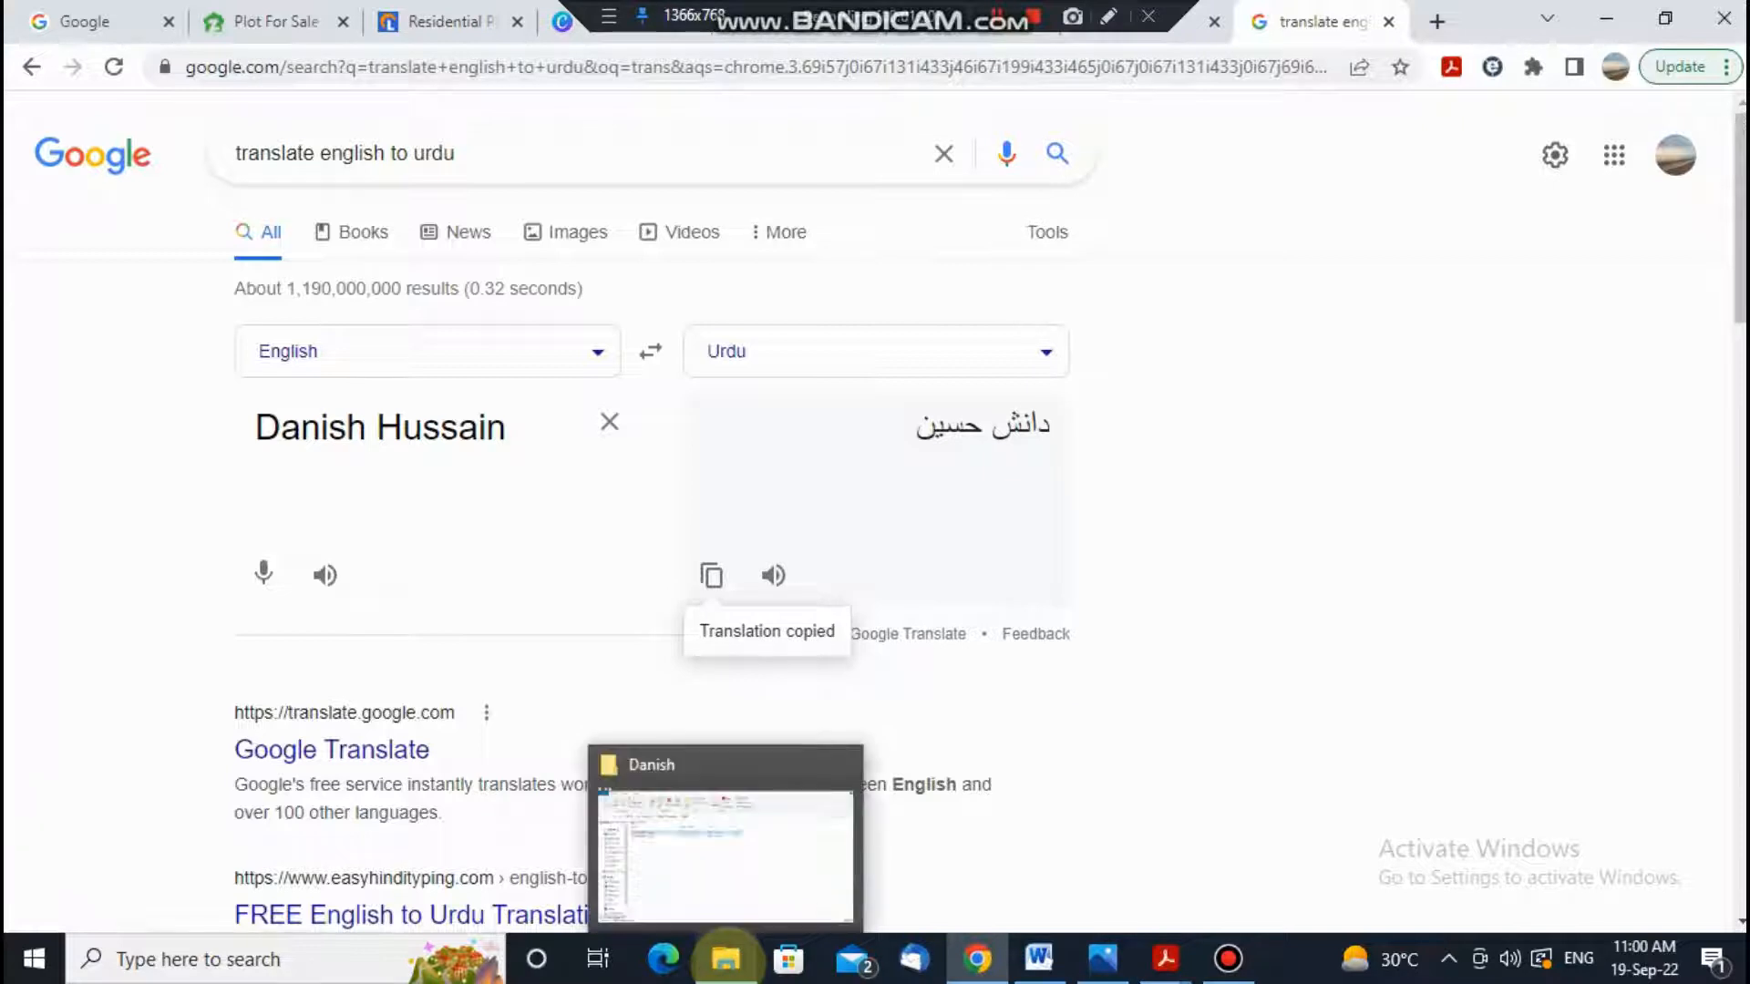
mouse_move(1166, 959)
click(1044, 843)
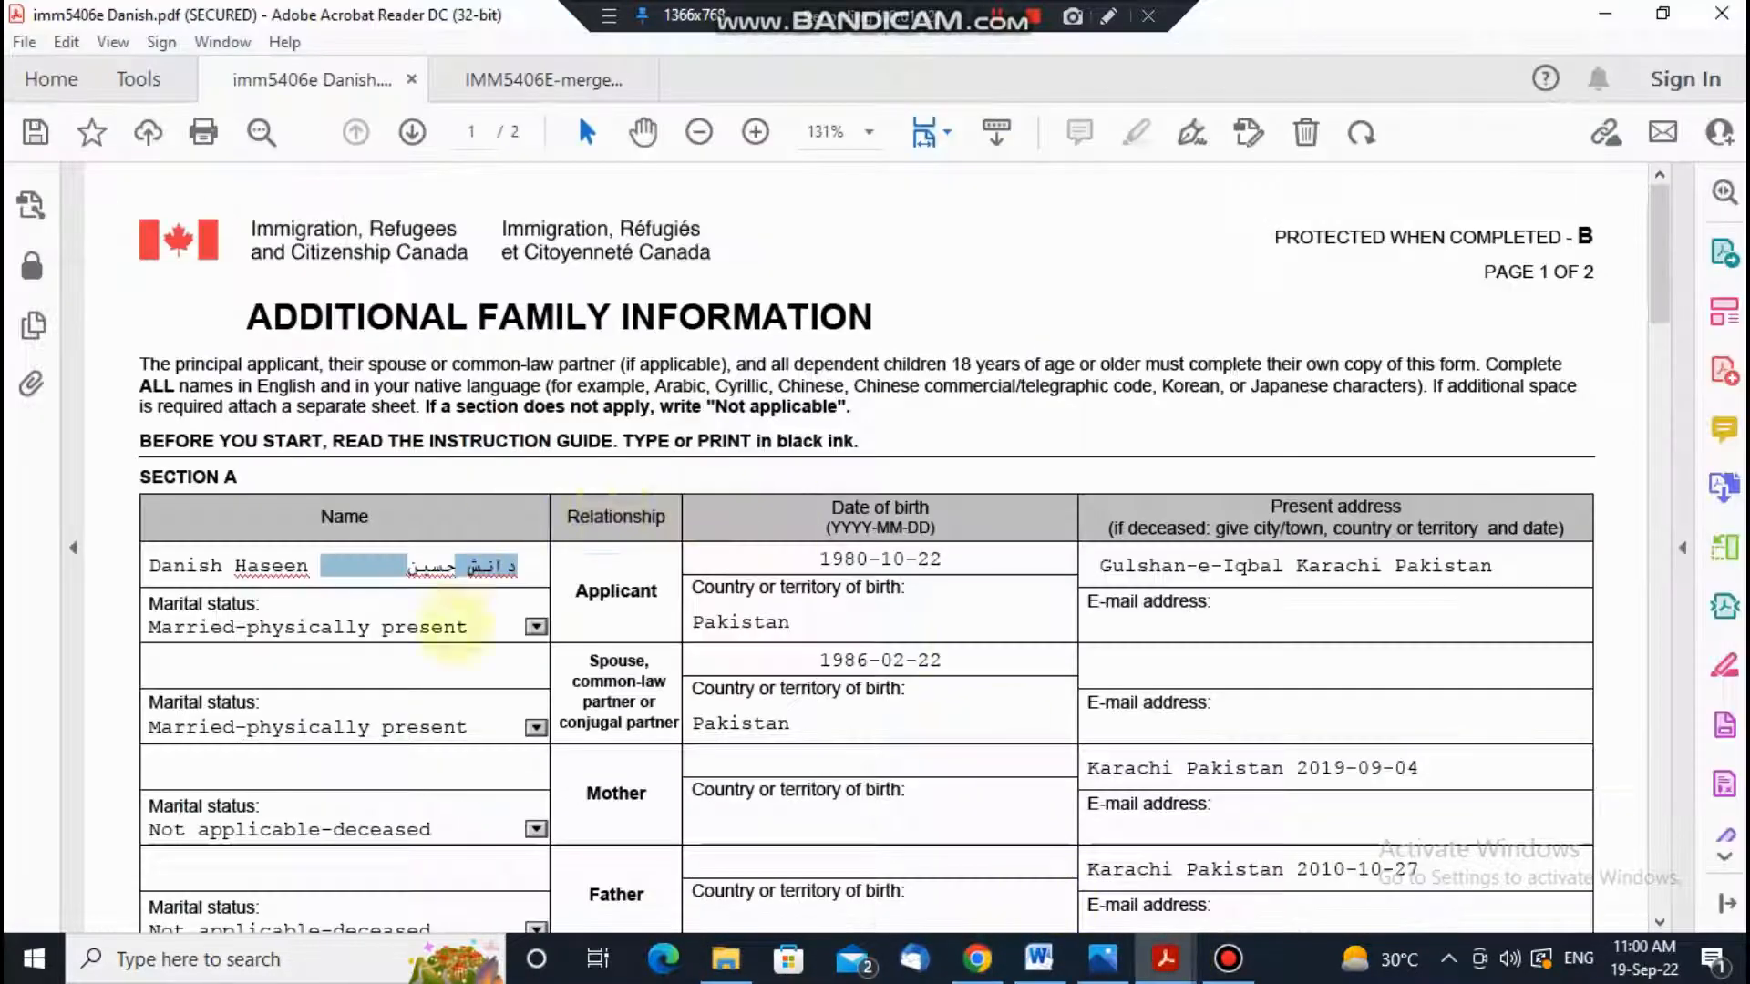
click(424, 674)
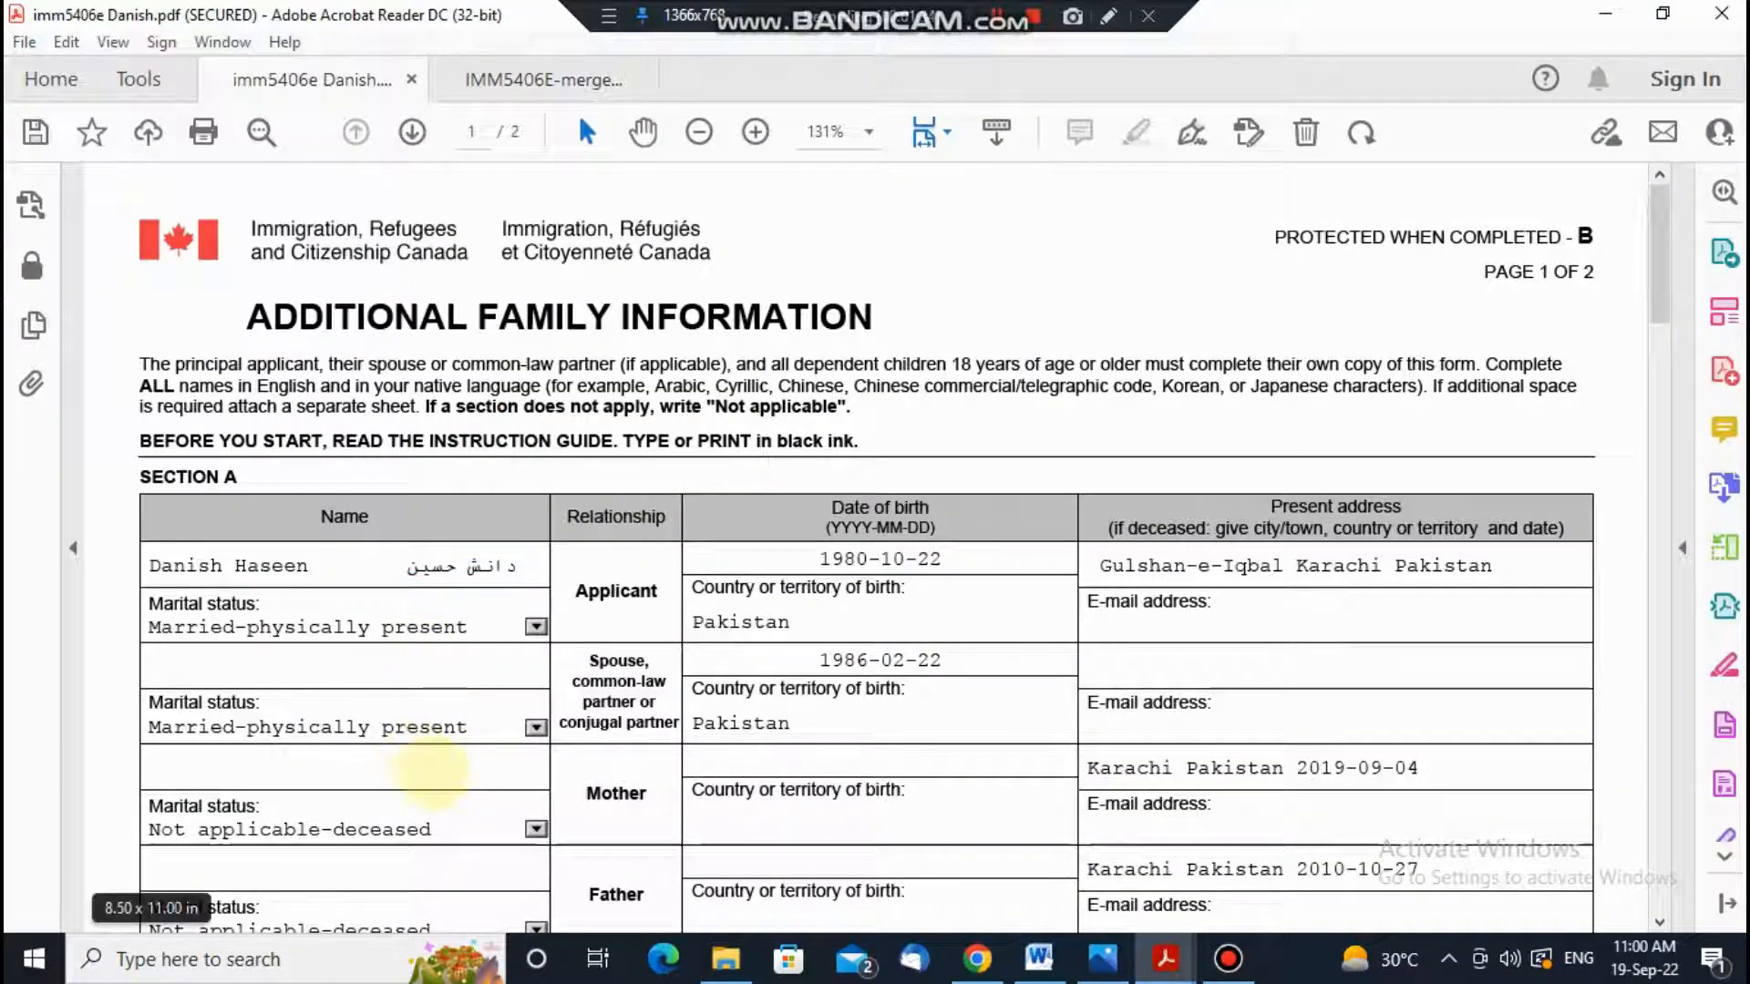
click(474, 774)
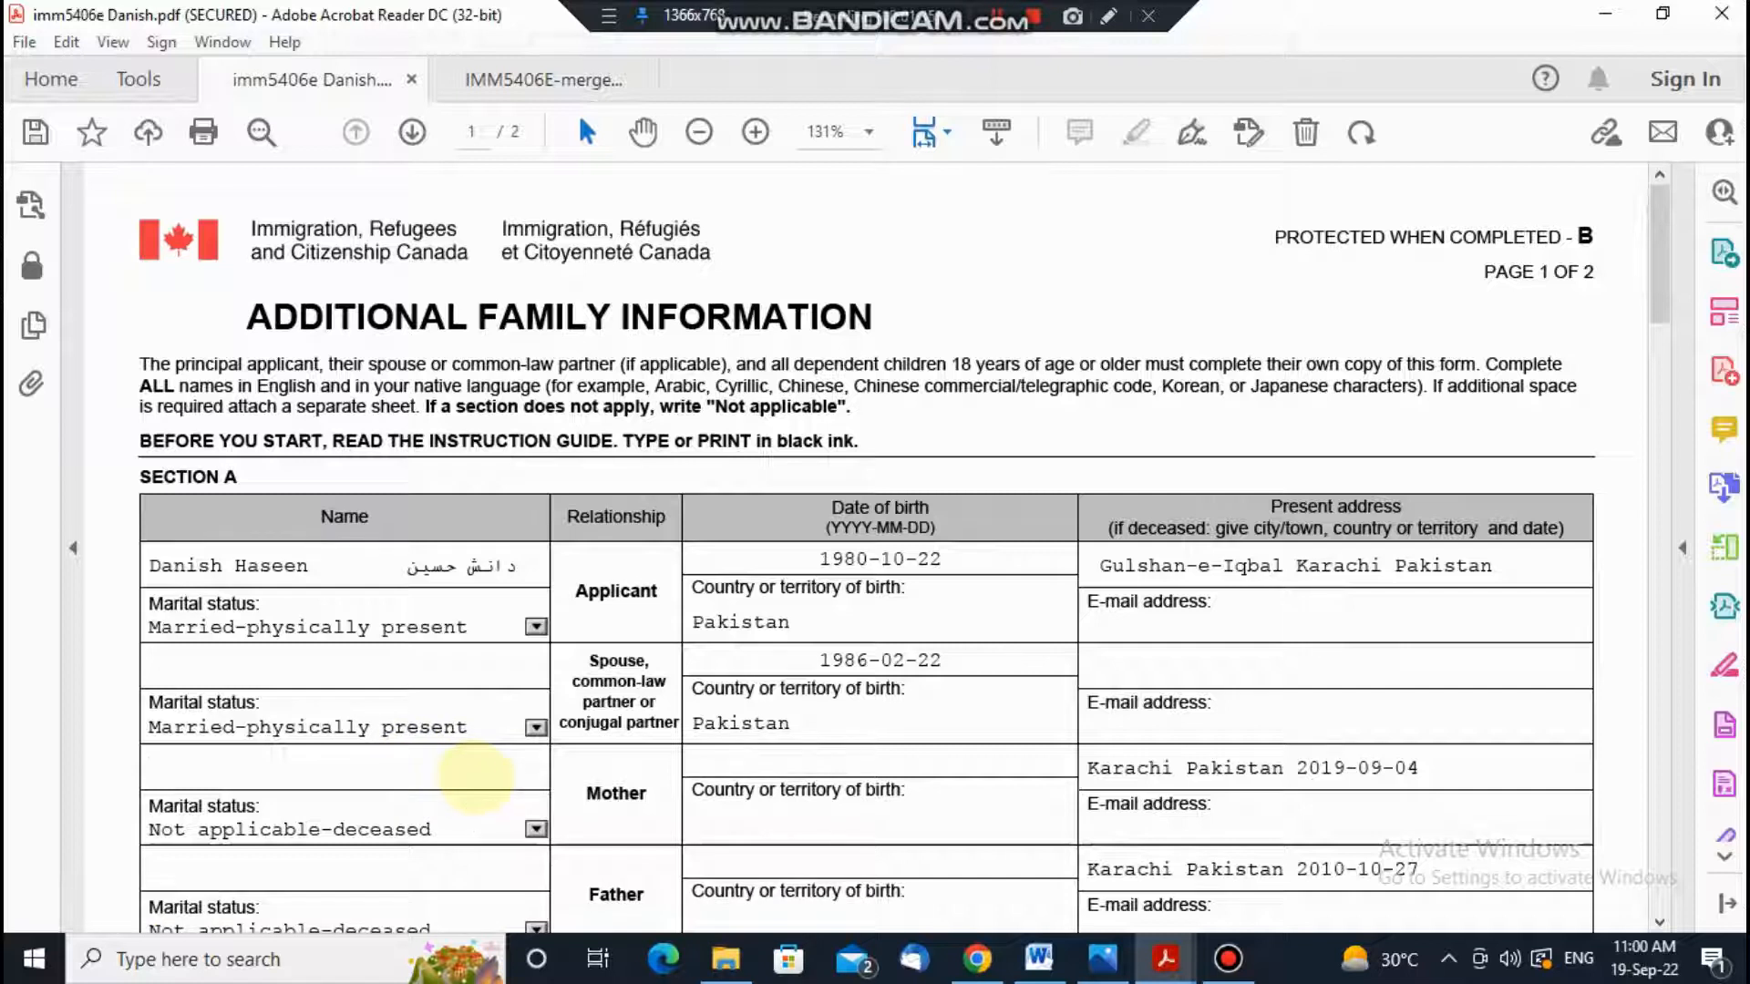
key(ctrl+v)
text(D)
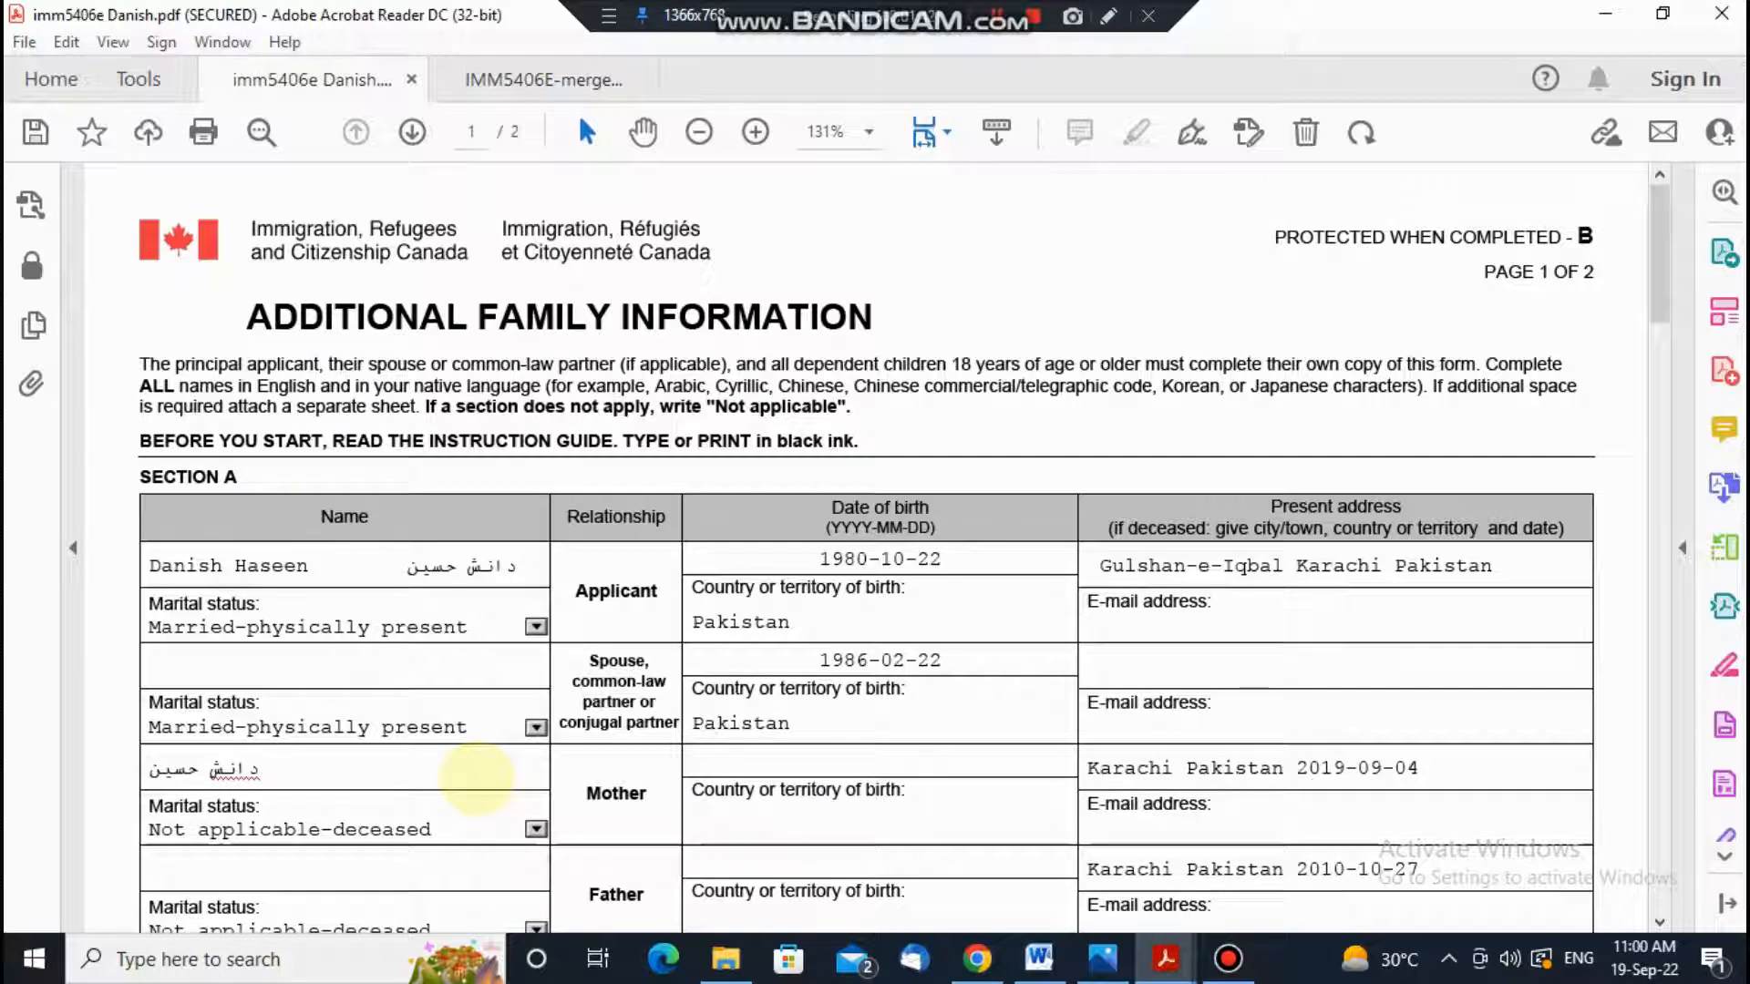
Step: Replace the Mother's name with the English name followed by the pasted Urdu spelling
key(ctrl+a)
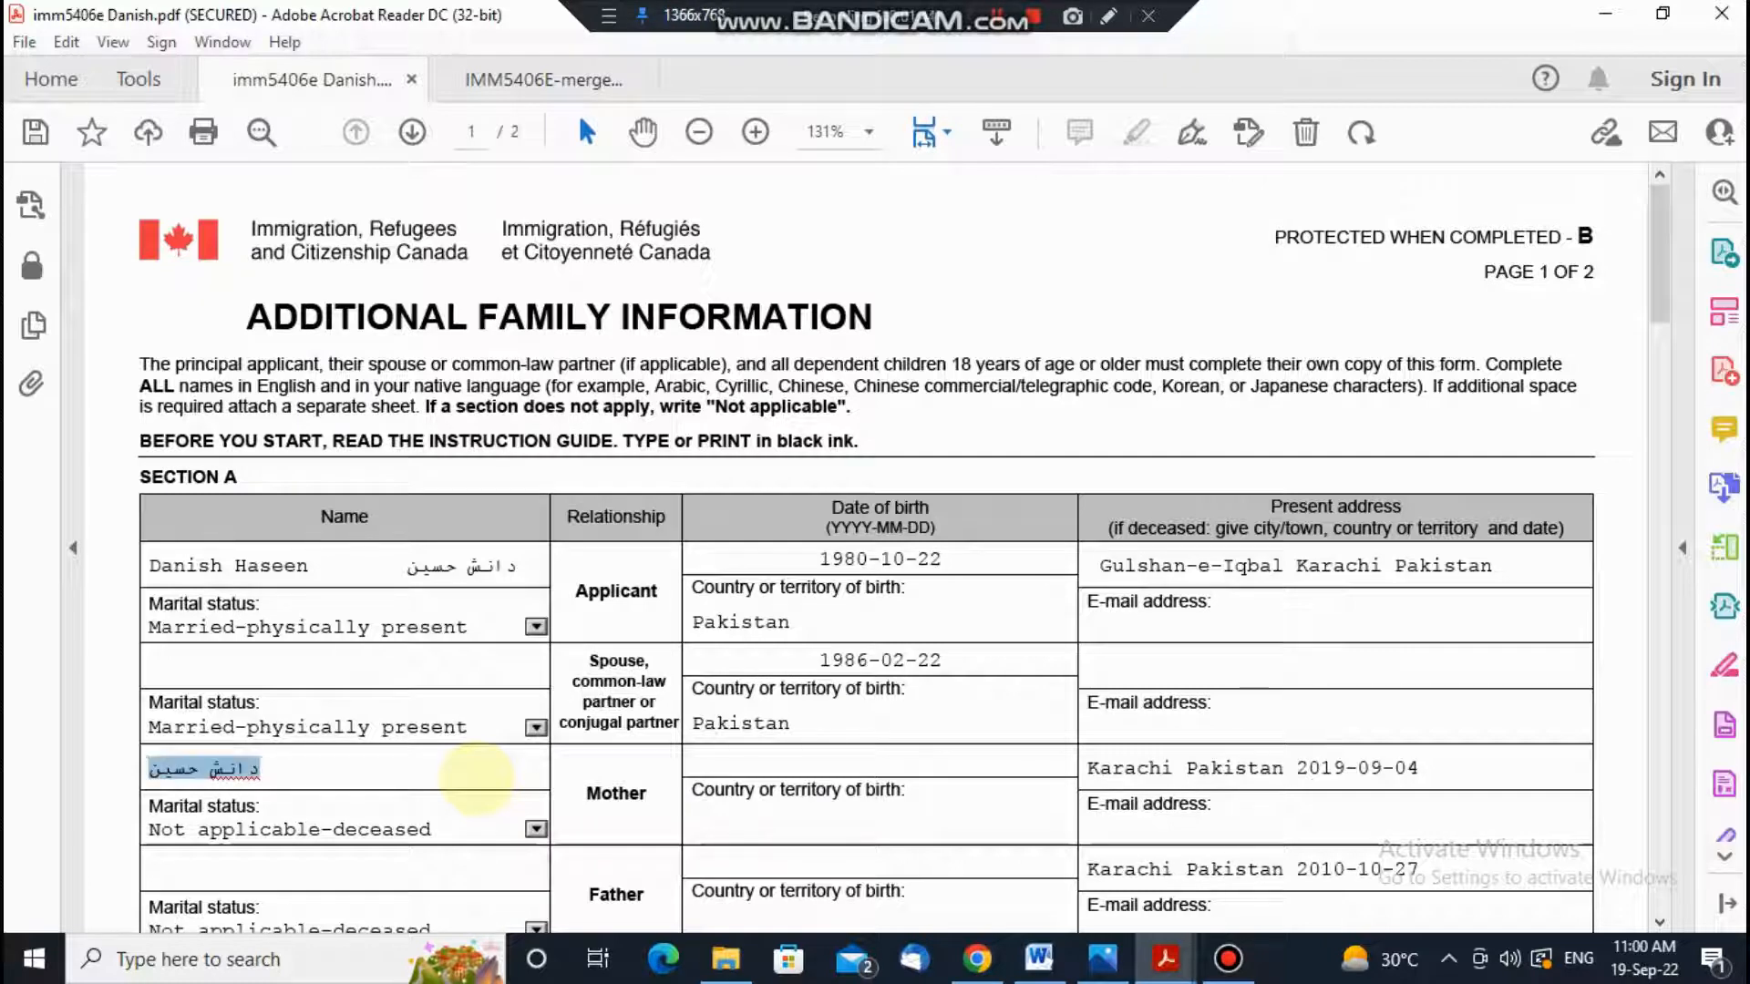
key(BackSpace)
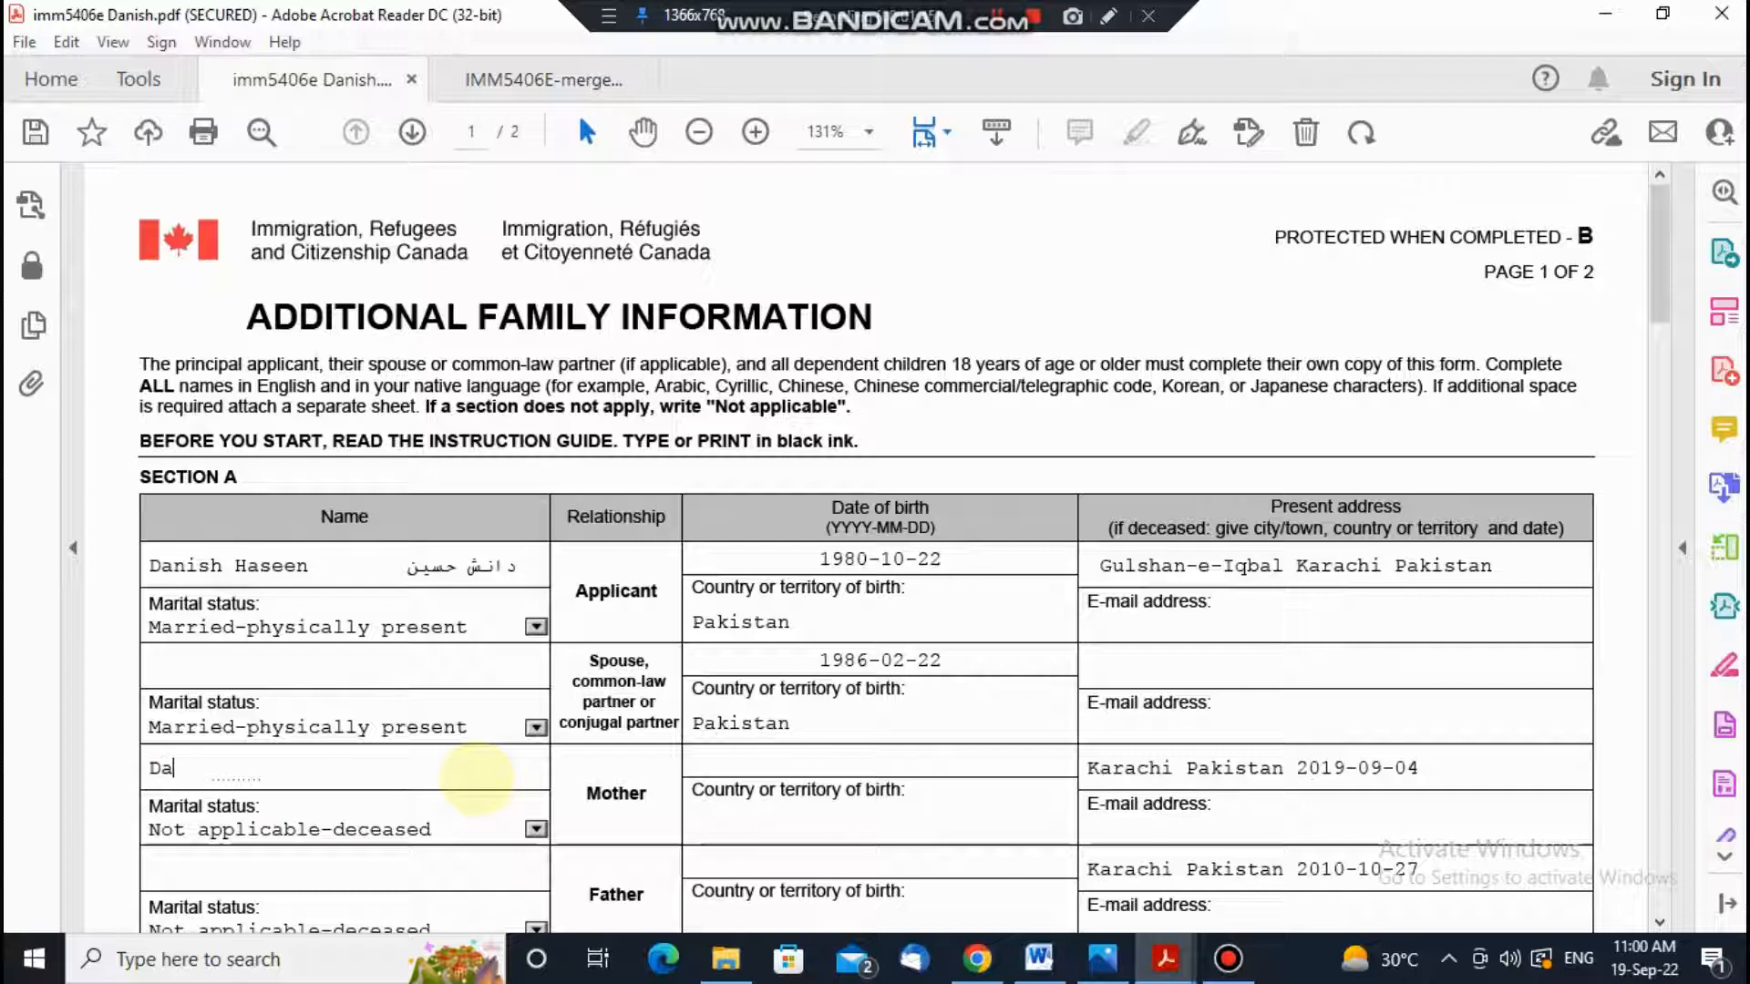
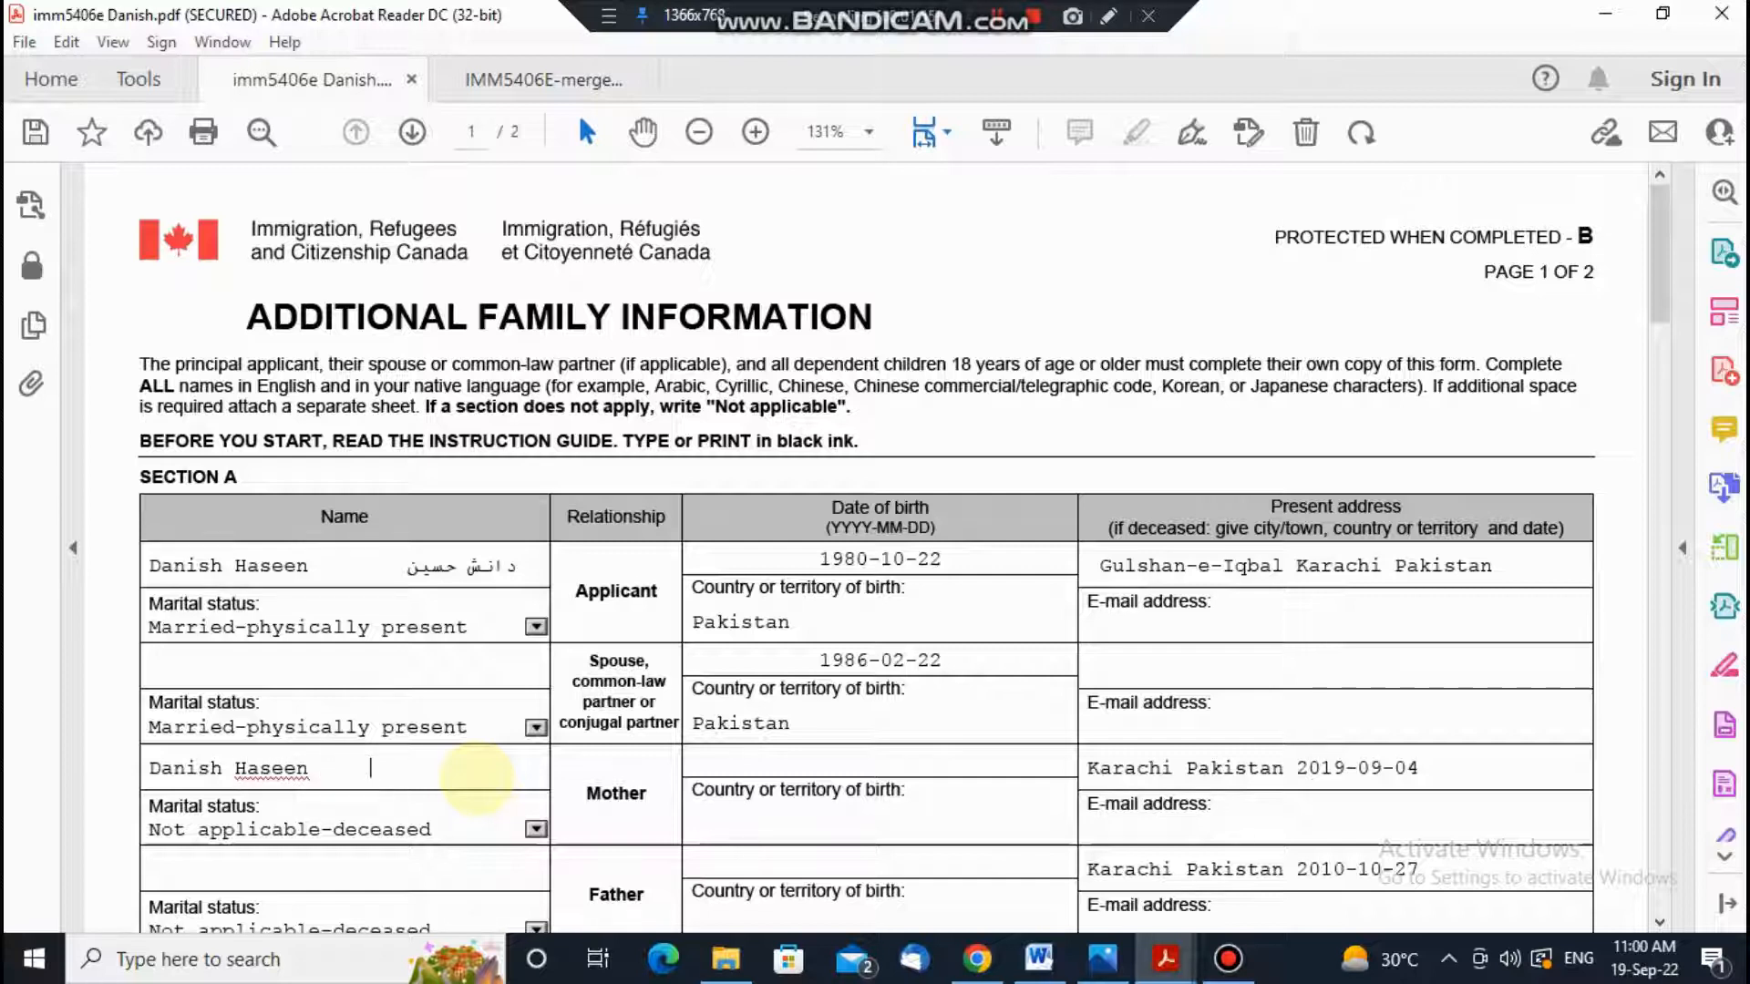
key(ctrl+v)
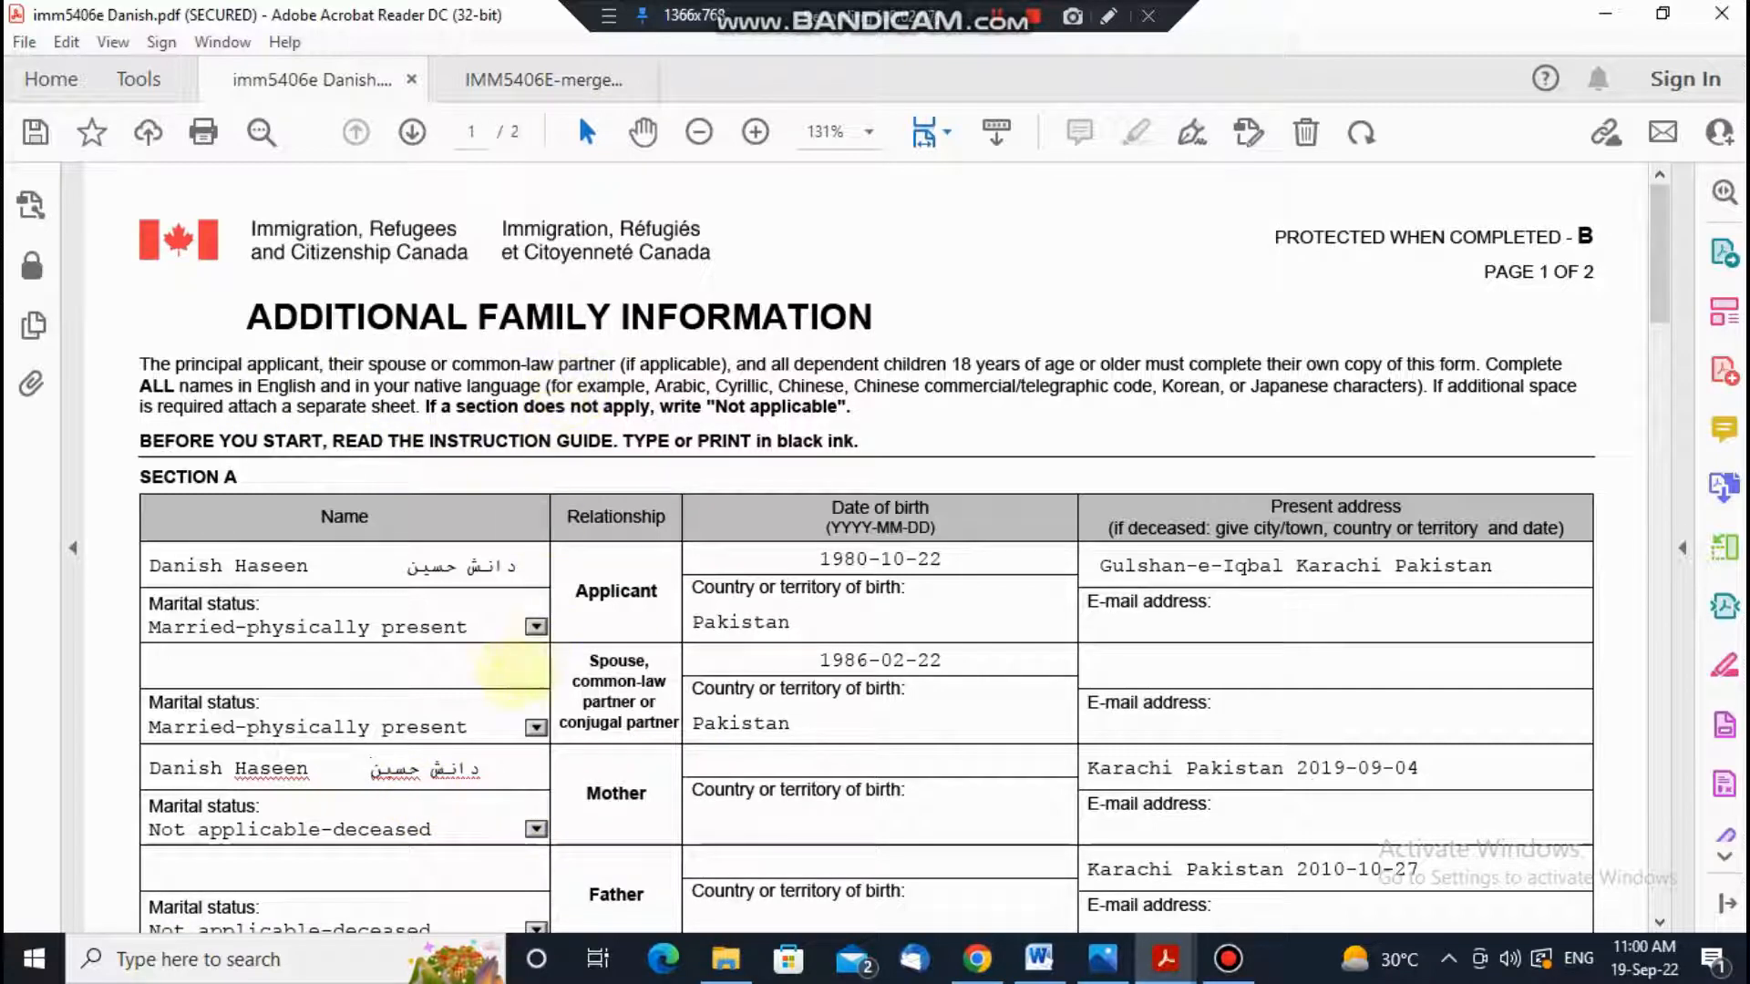
drag(547, 385, 1098, 387)
click(981, 433)
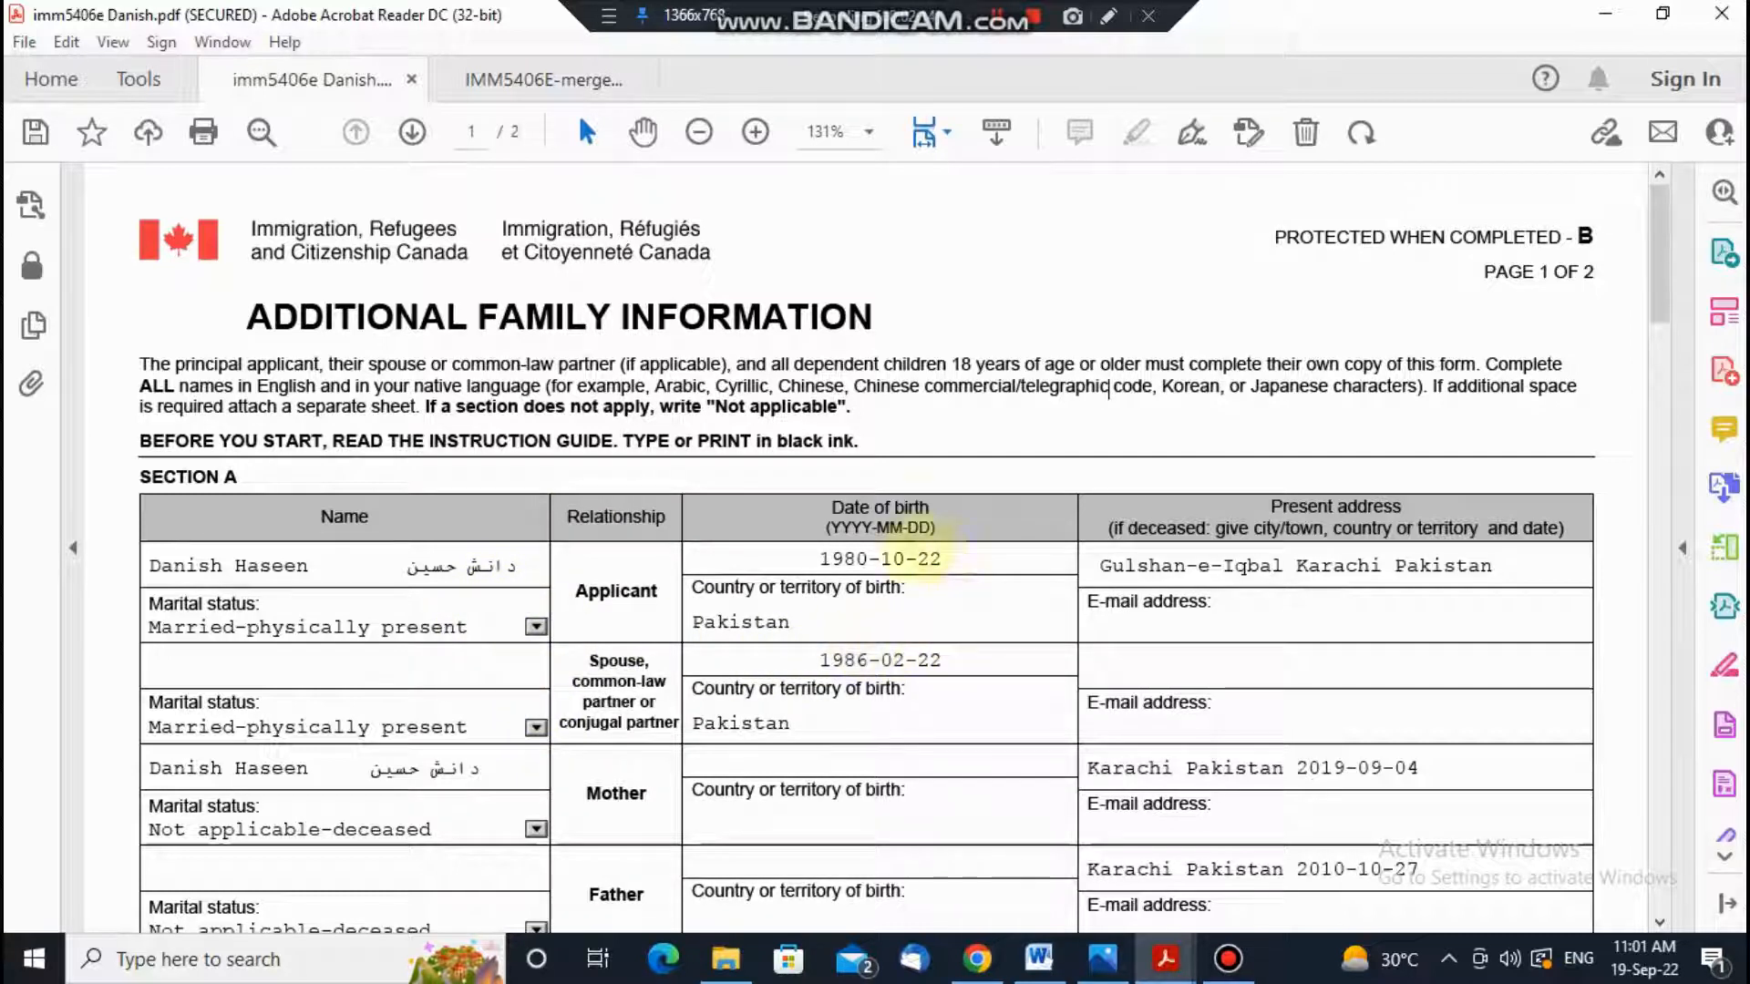
click(968, 553)
click(1089, 558)
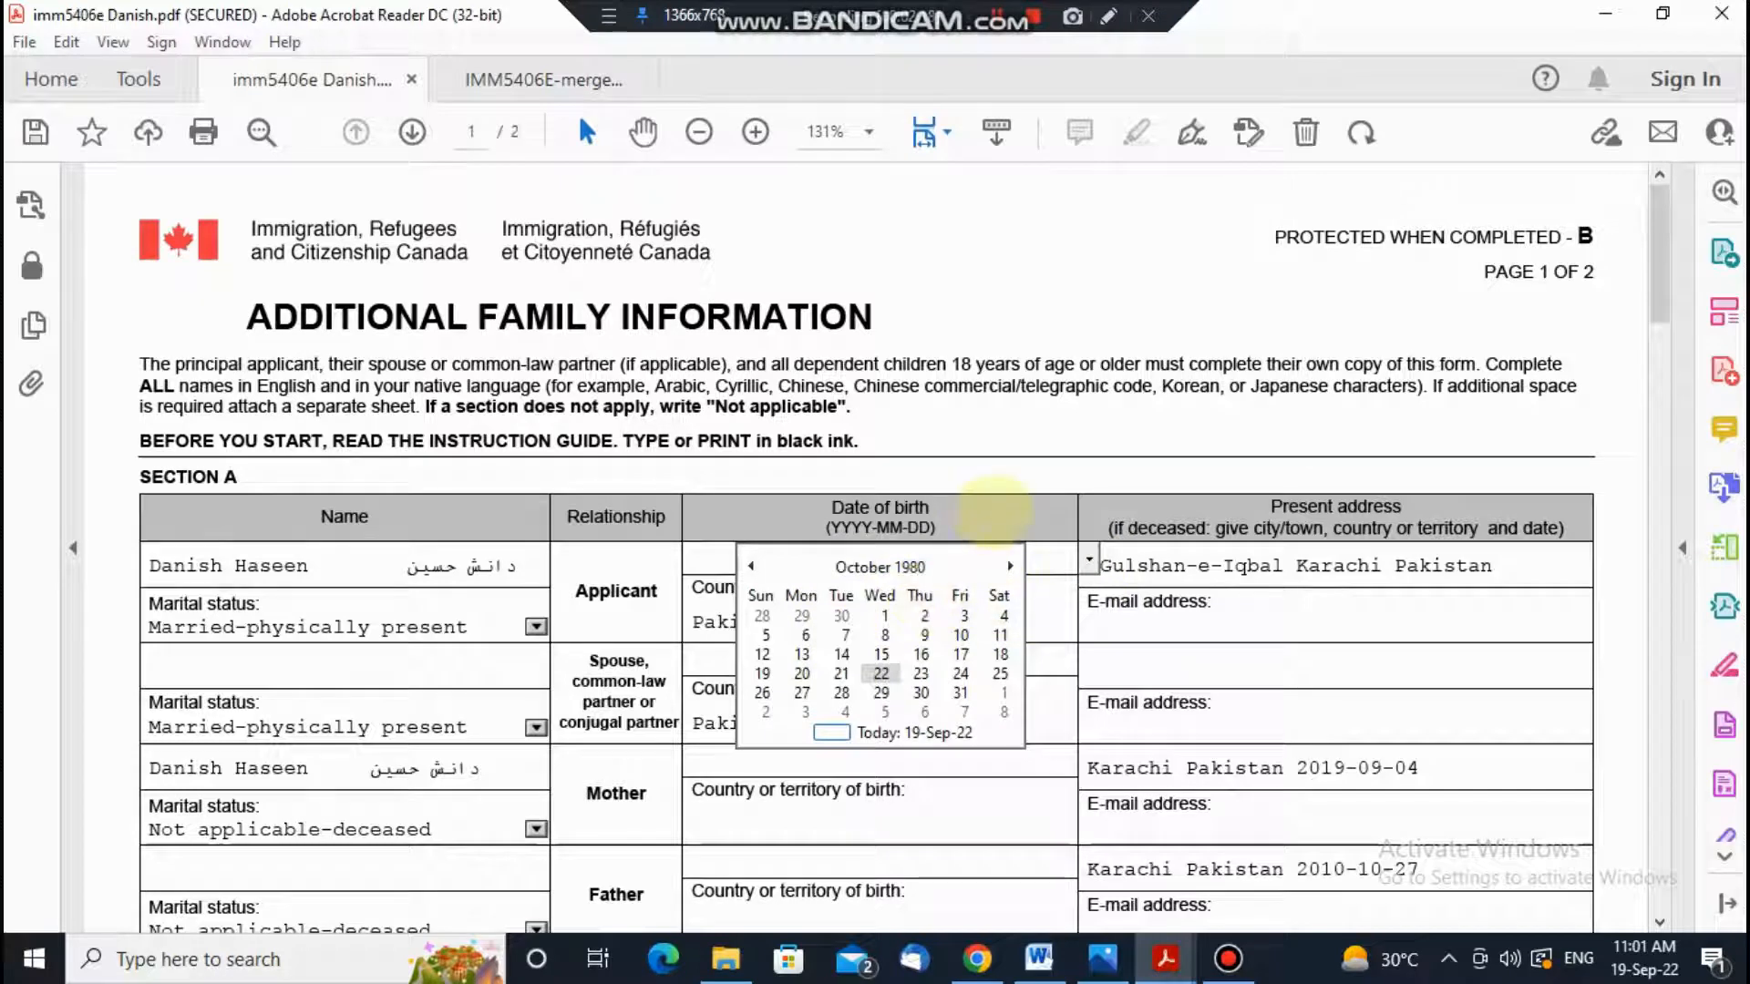
click(1002, 521)
drag(706, 623, 880, 624)
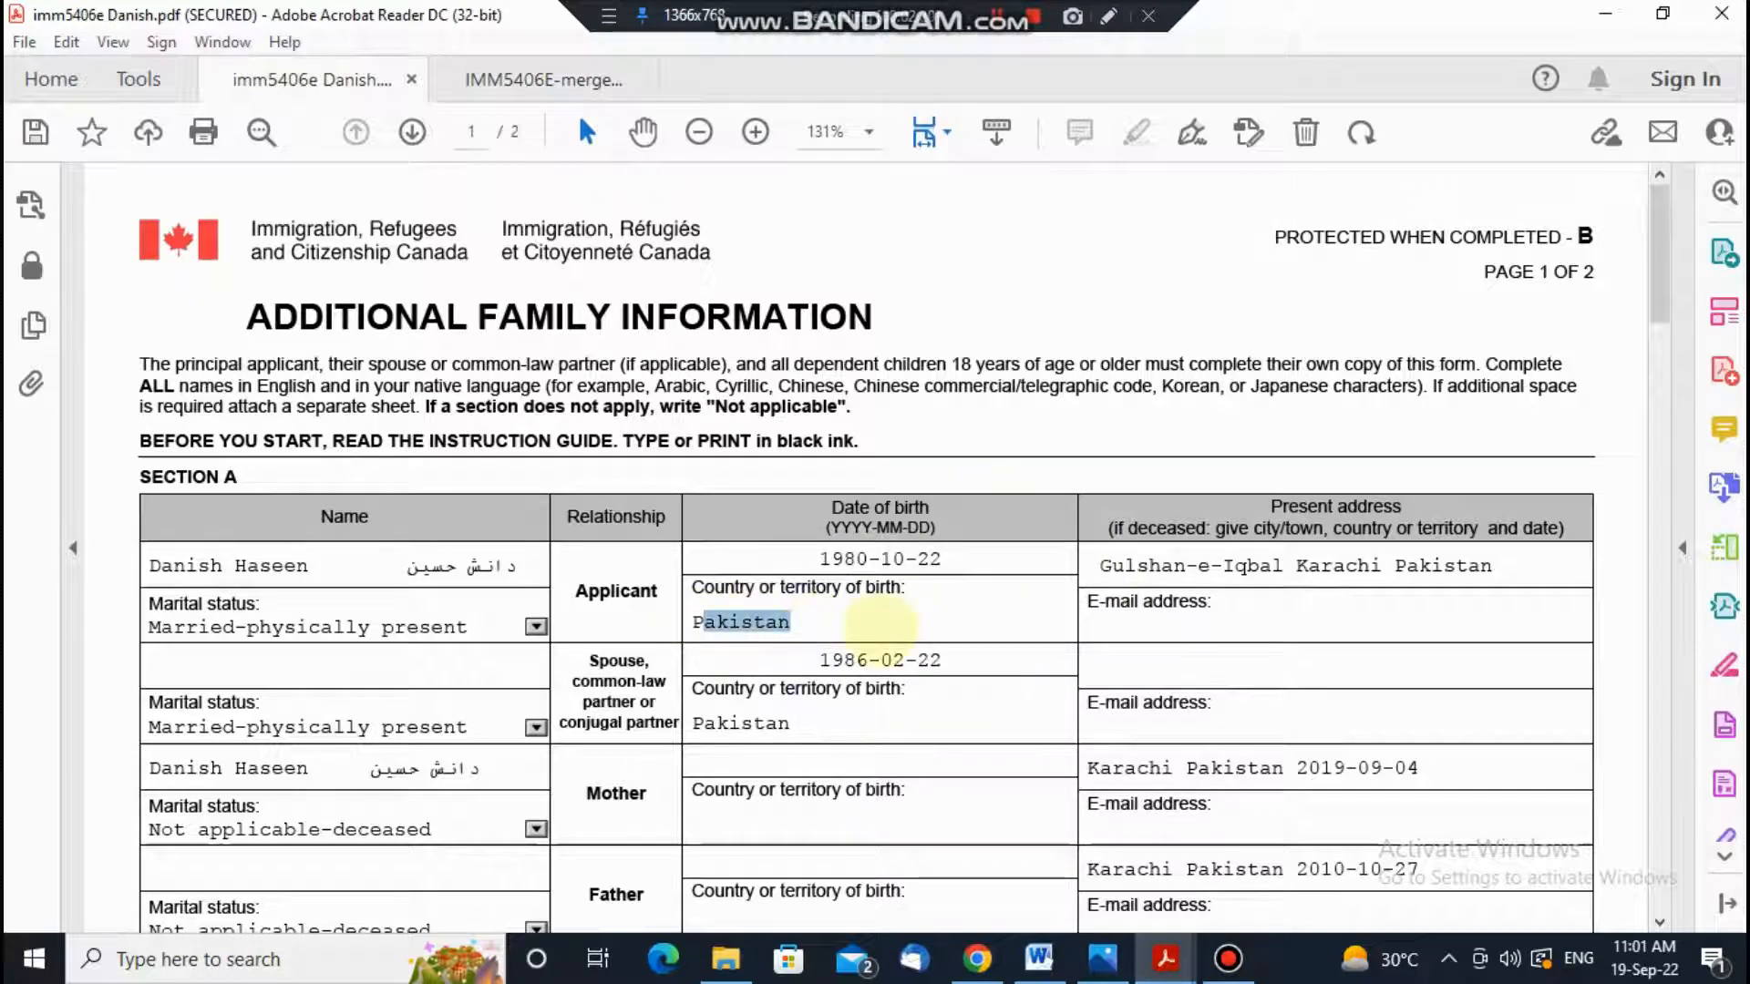
click(870, 624)
double_click(729, 624)
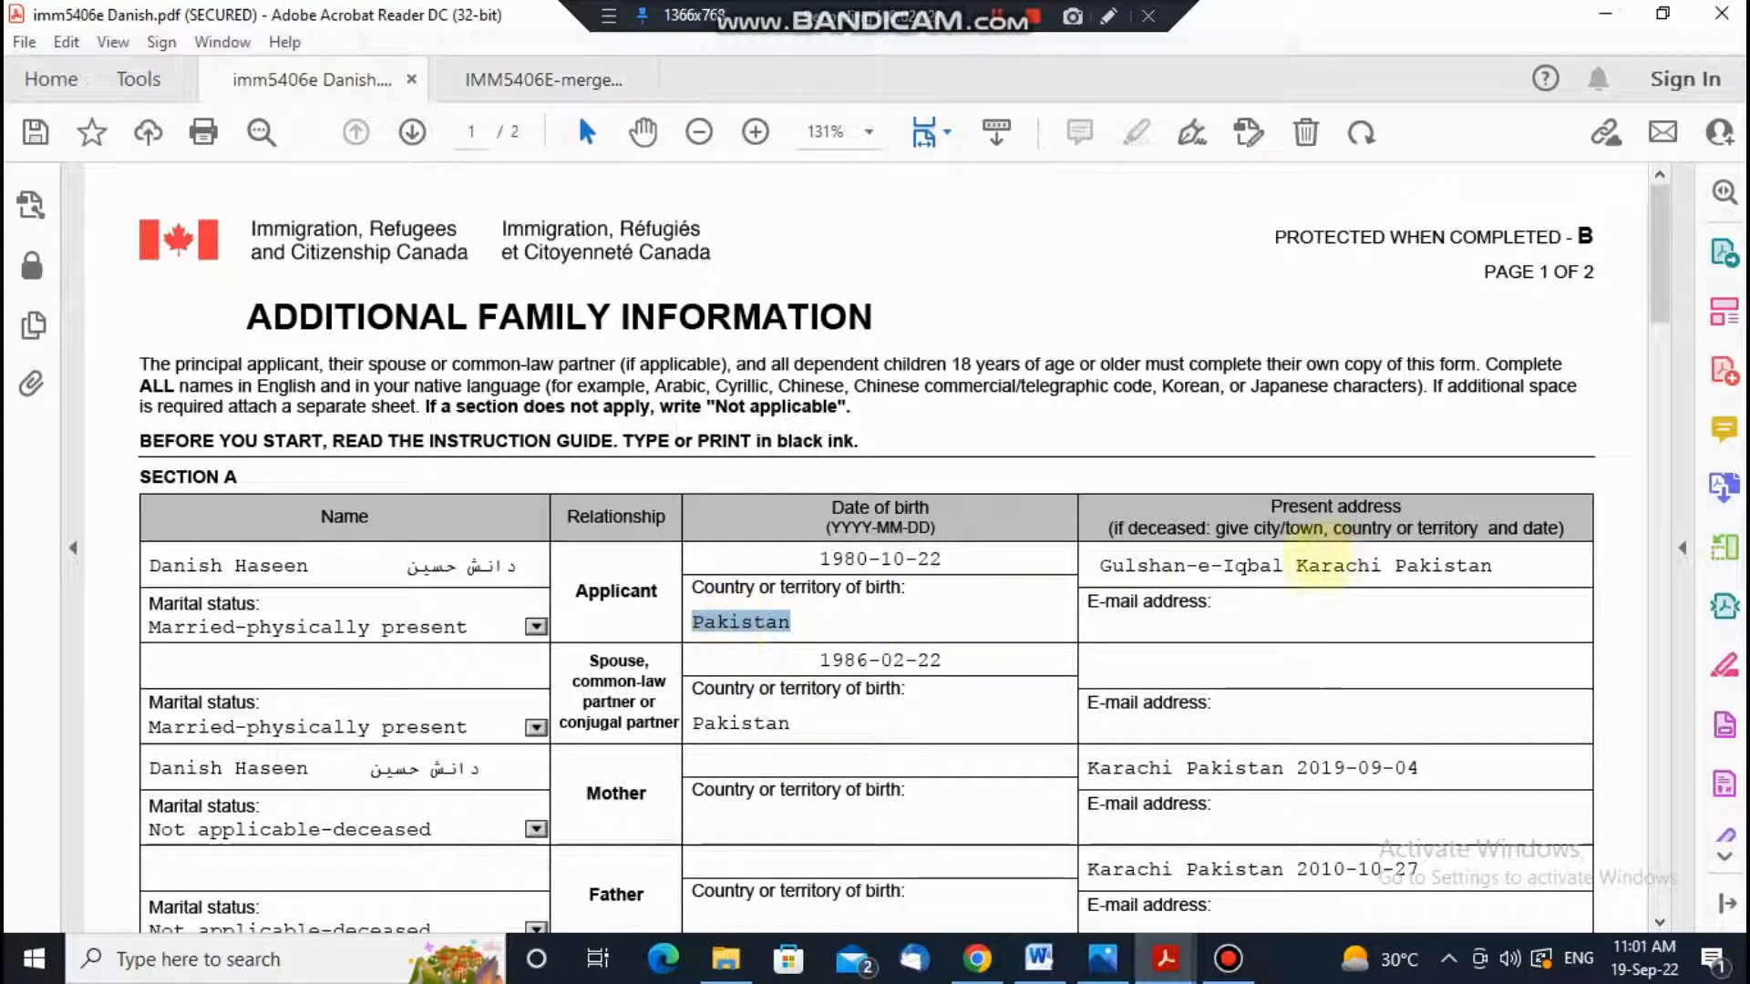
Step: Enter the applicant's e-mail address in Section A
click(1130, 563)
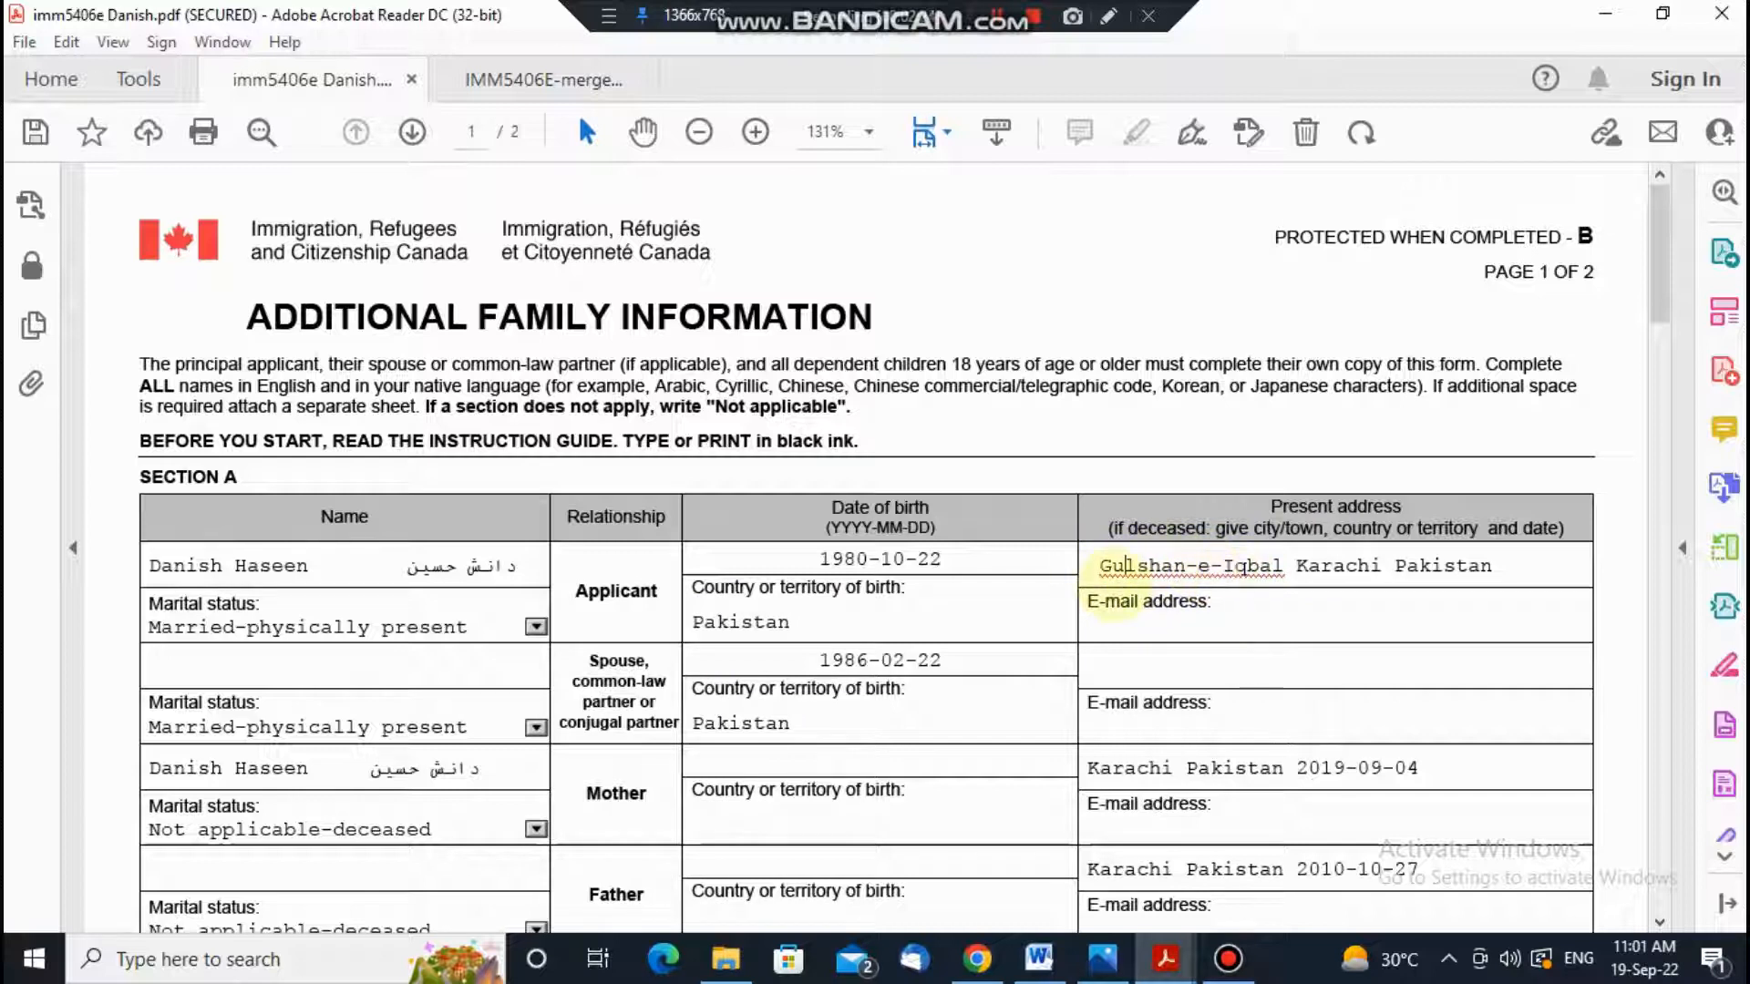
click(1169, 634)
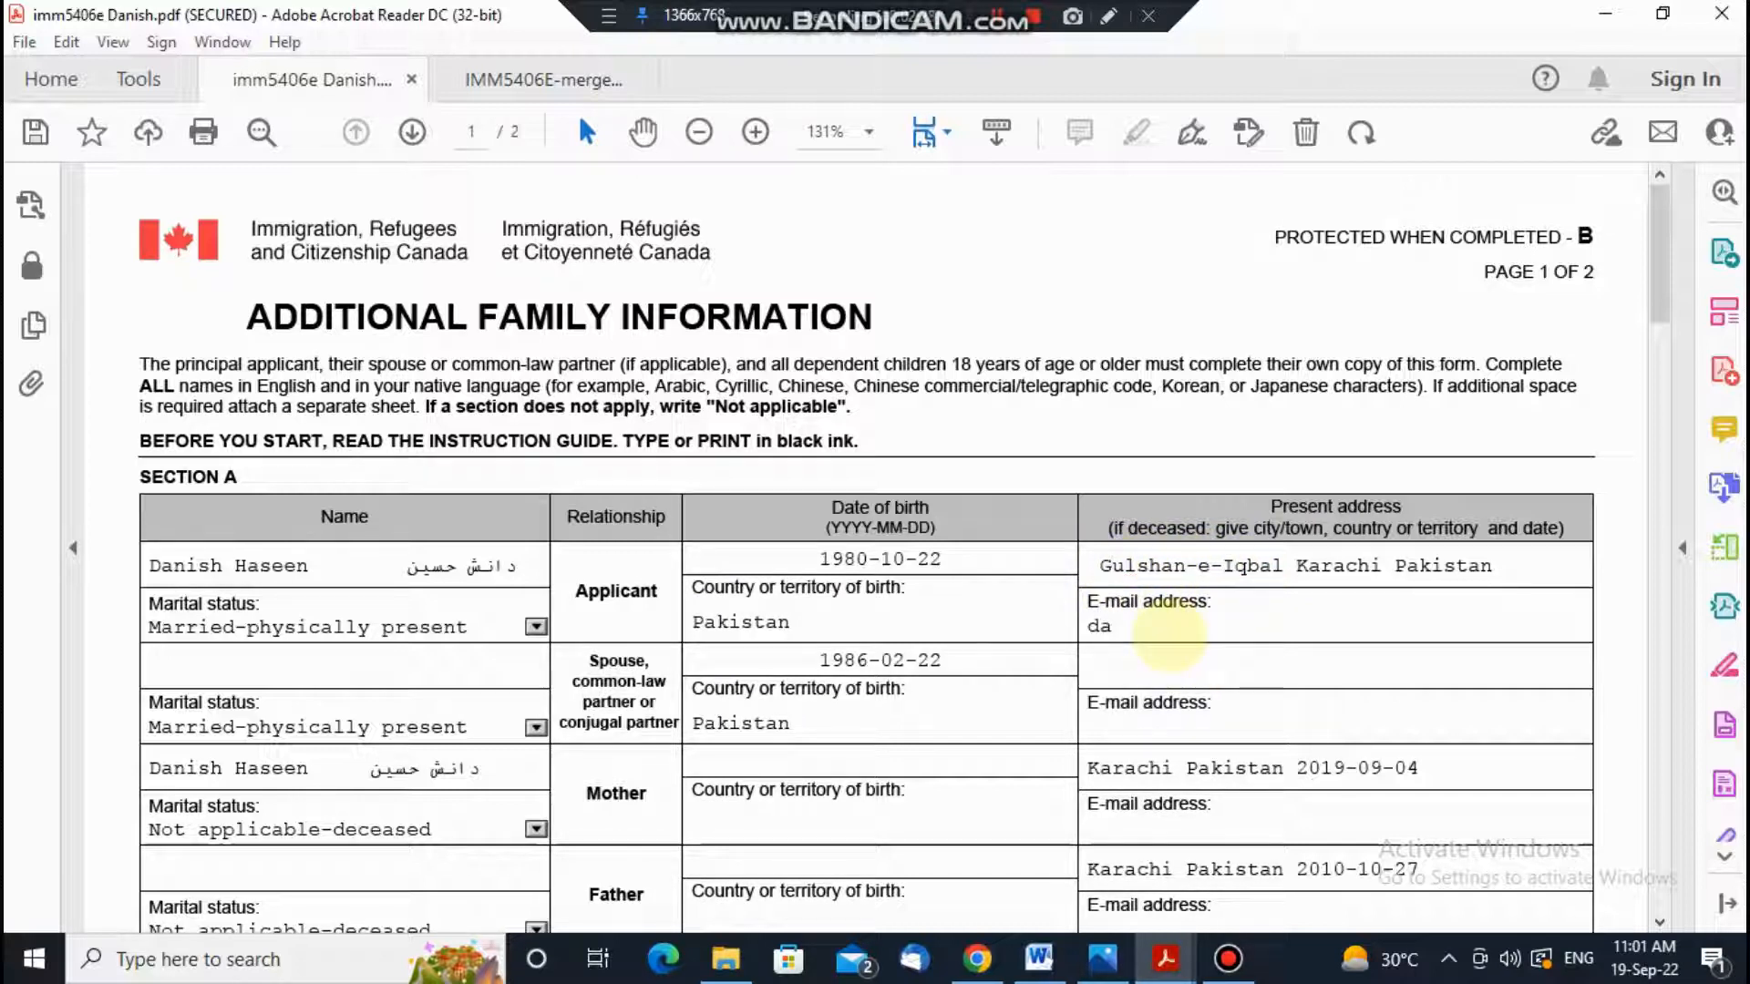
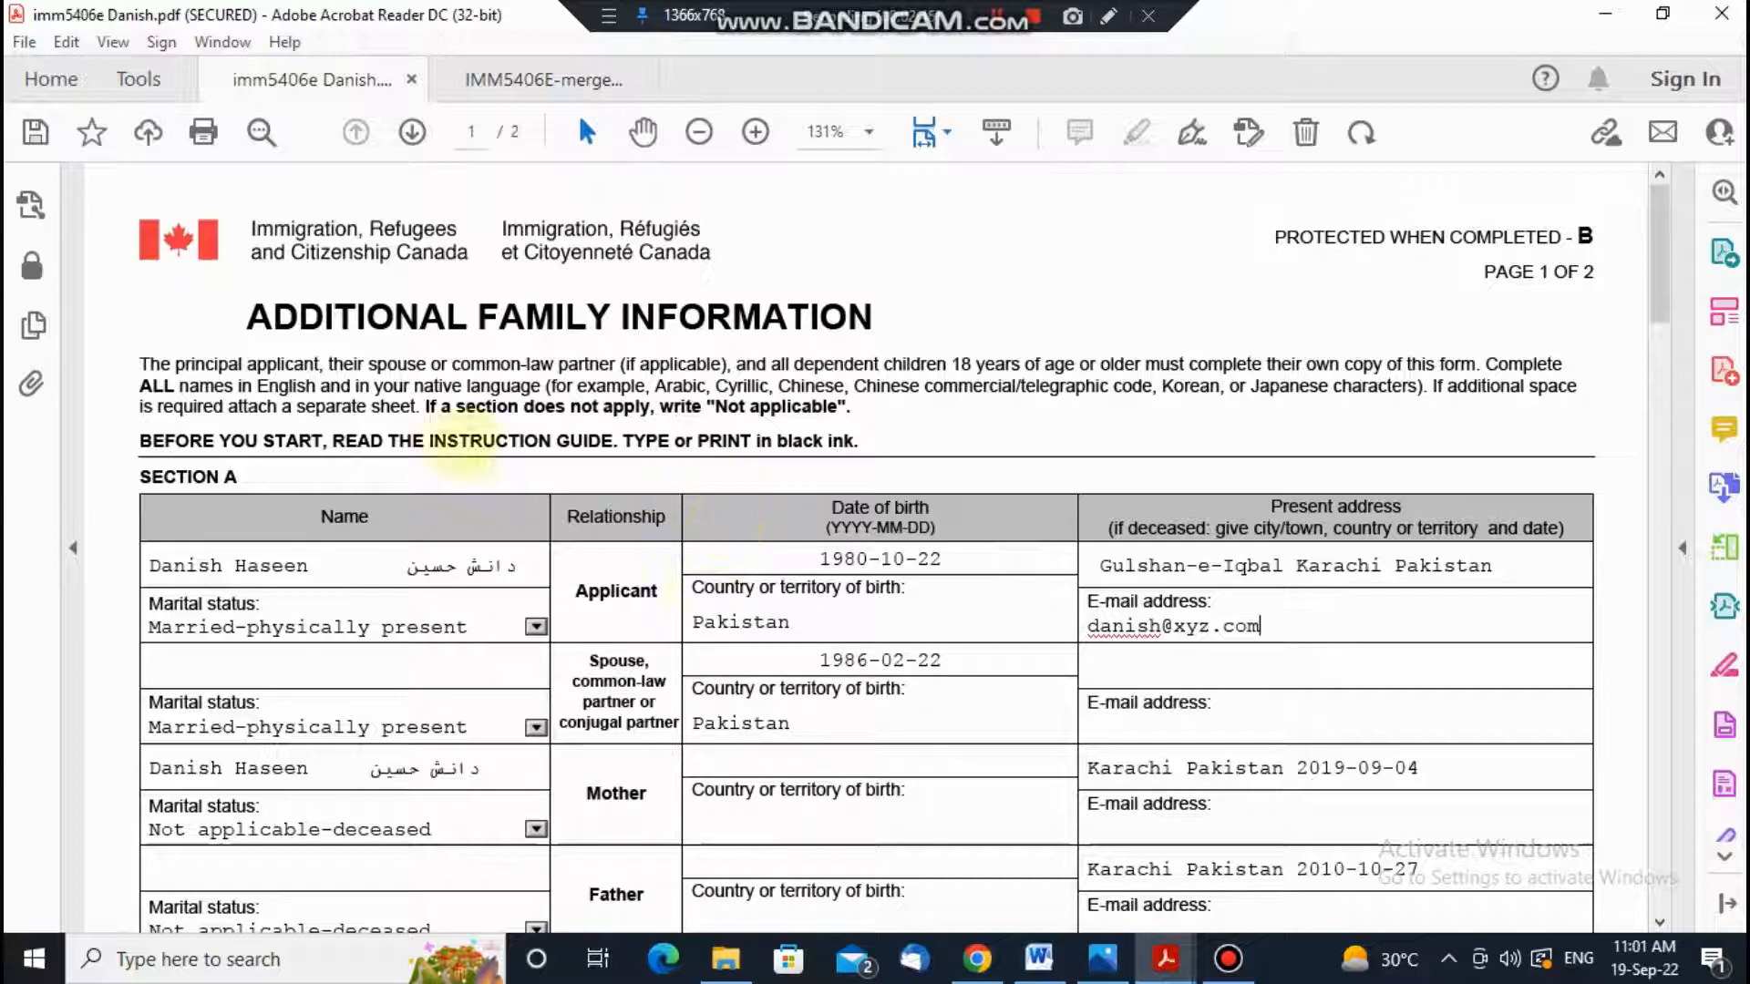
scroll(707, 514, down, 5)
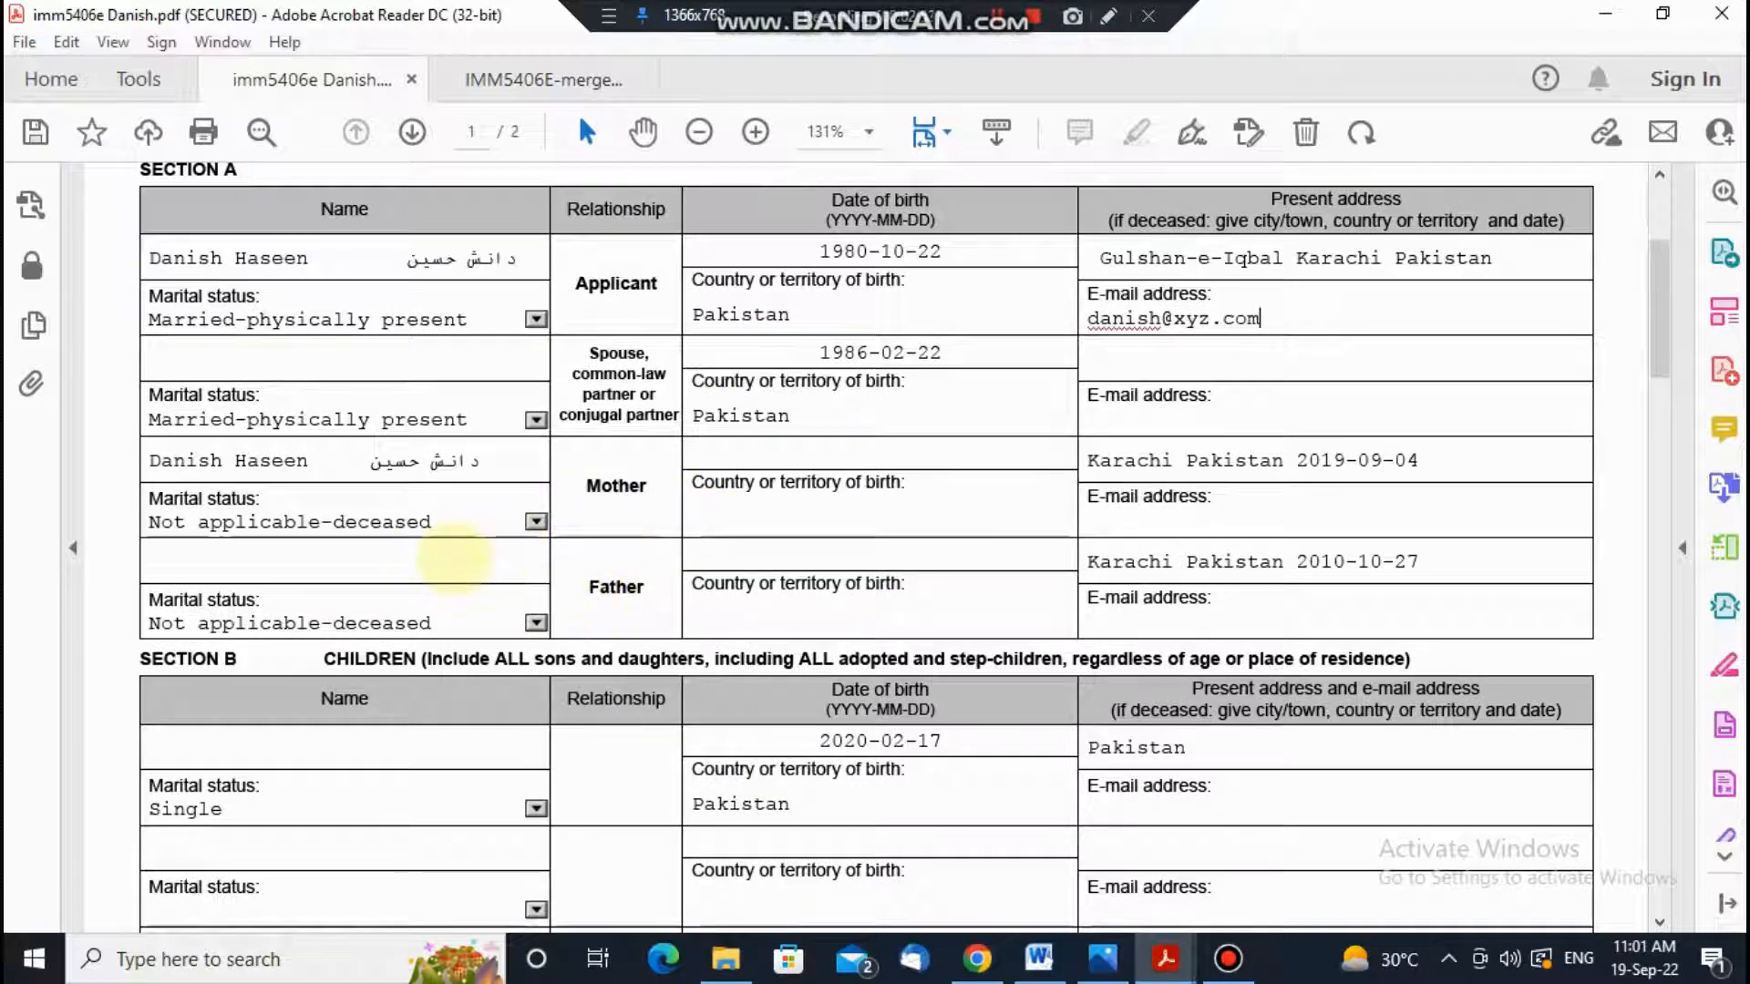
scroll(528, 519, down, 1)
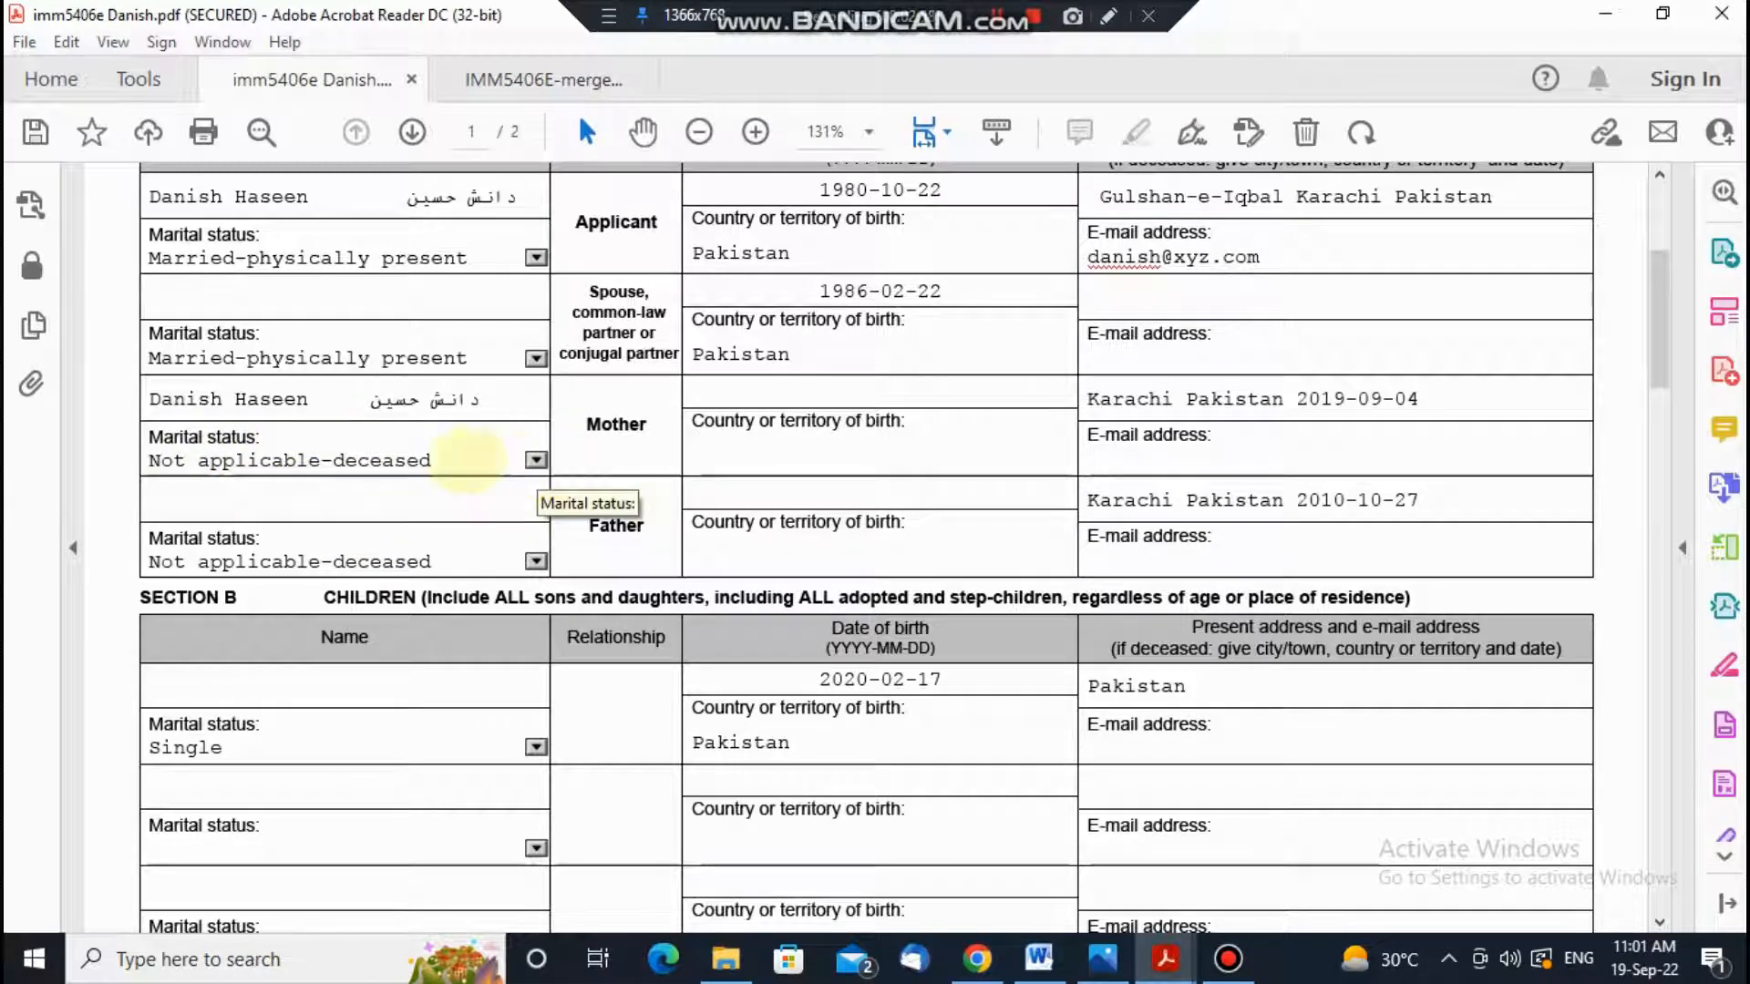
click(535, 460)
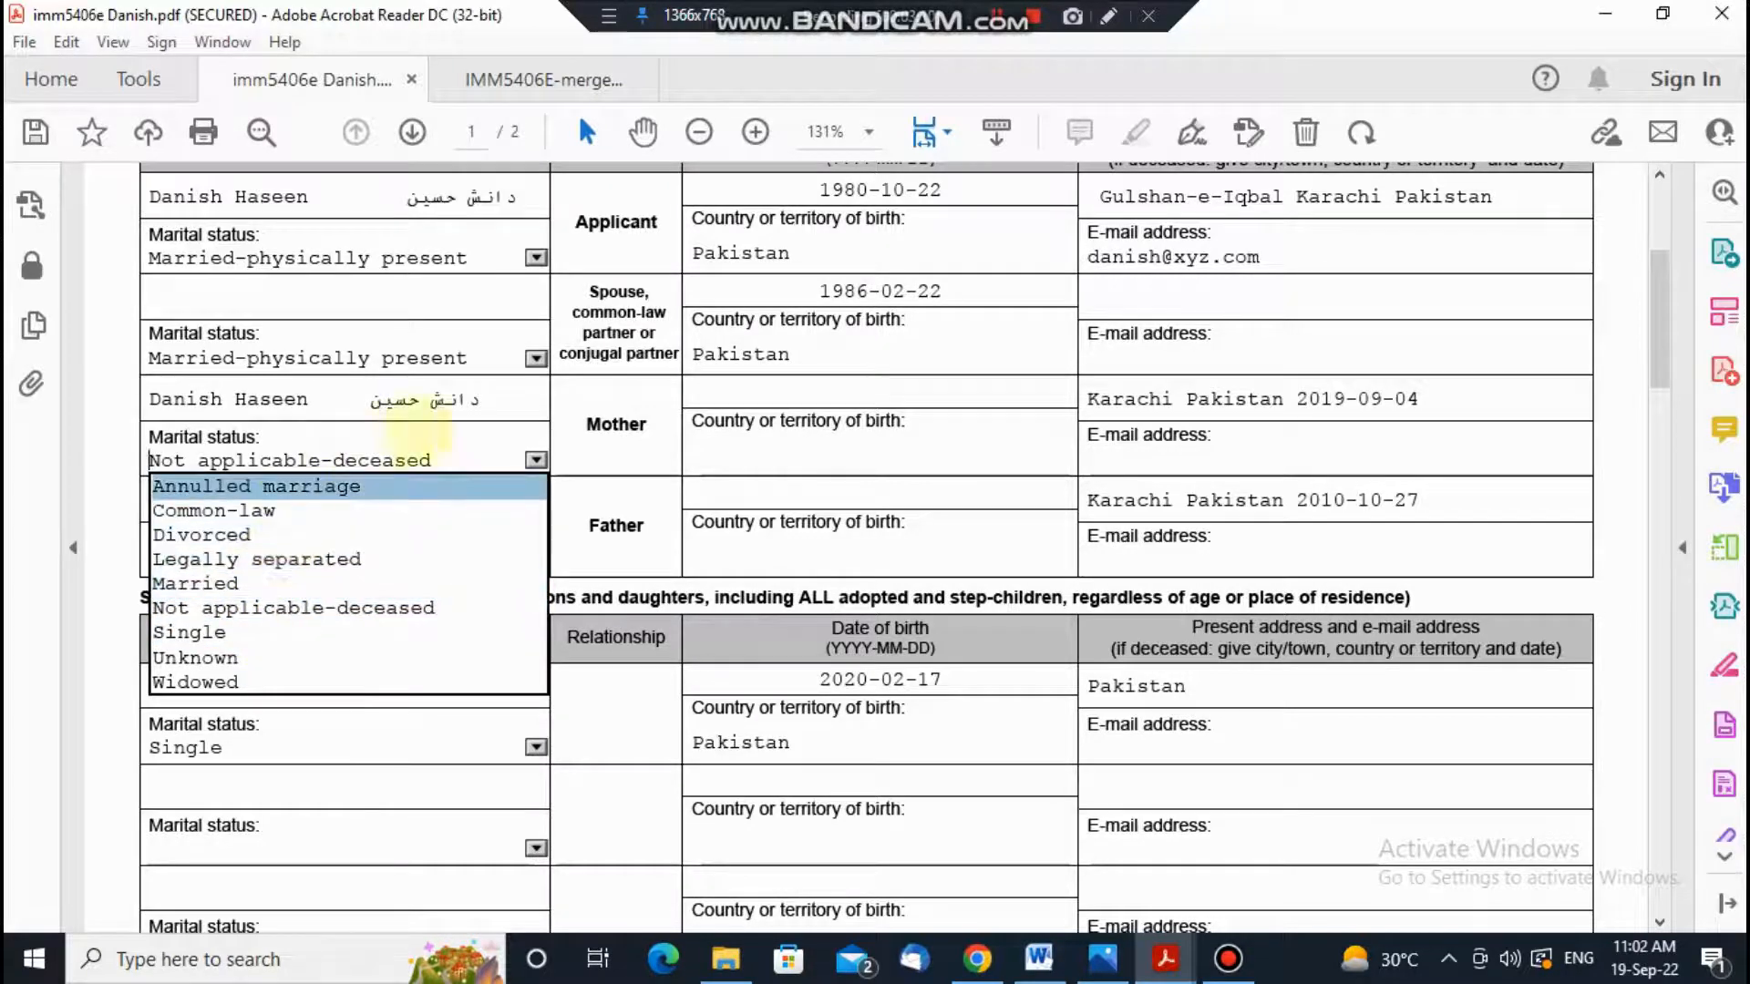
click(602, 445)
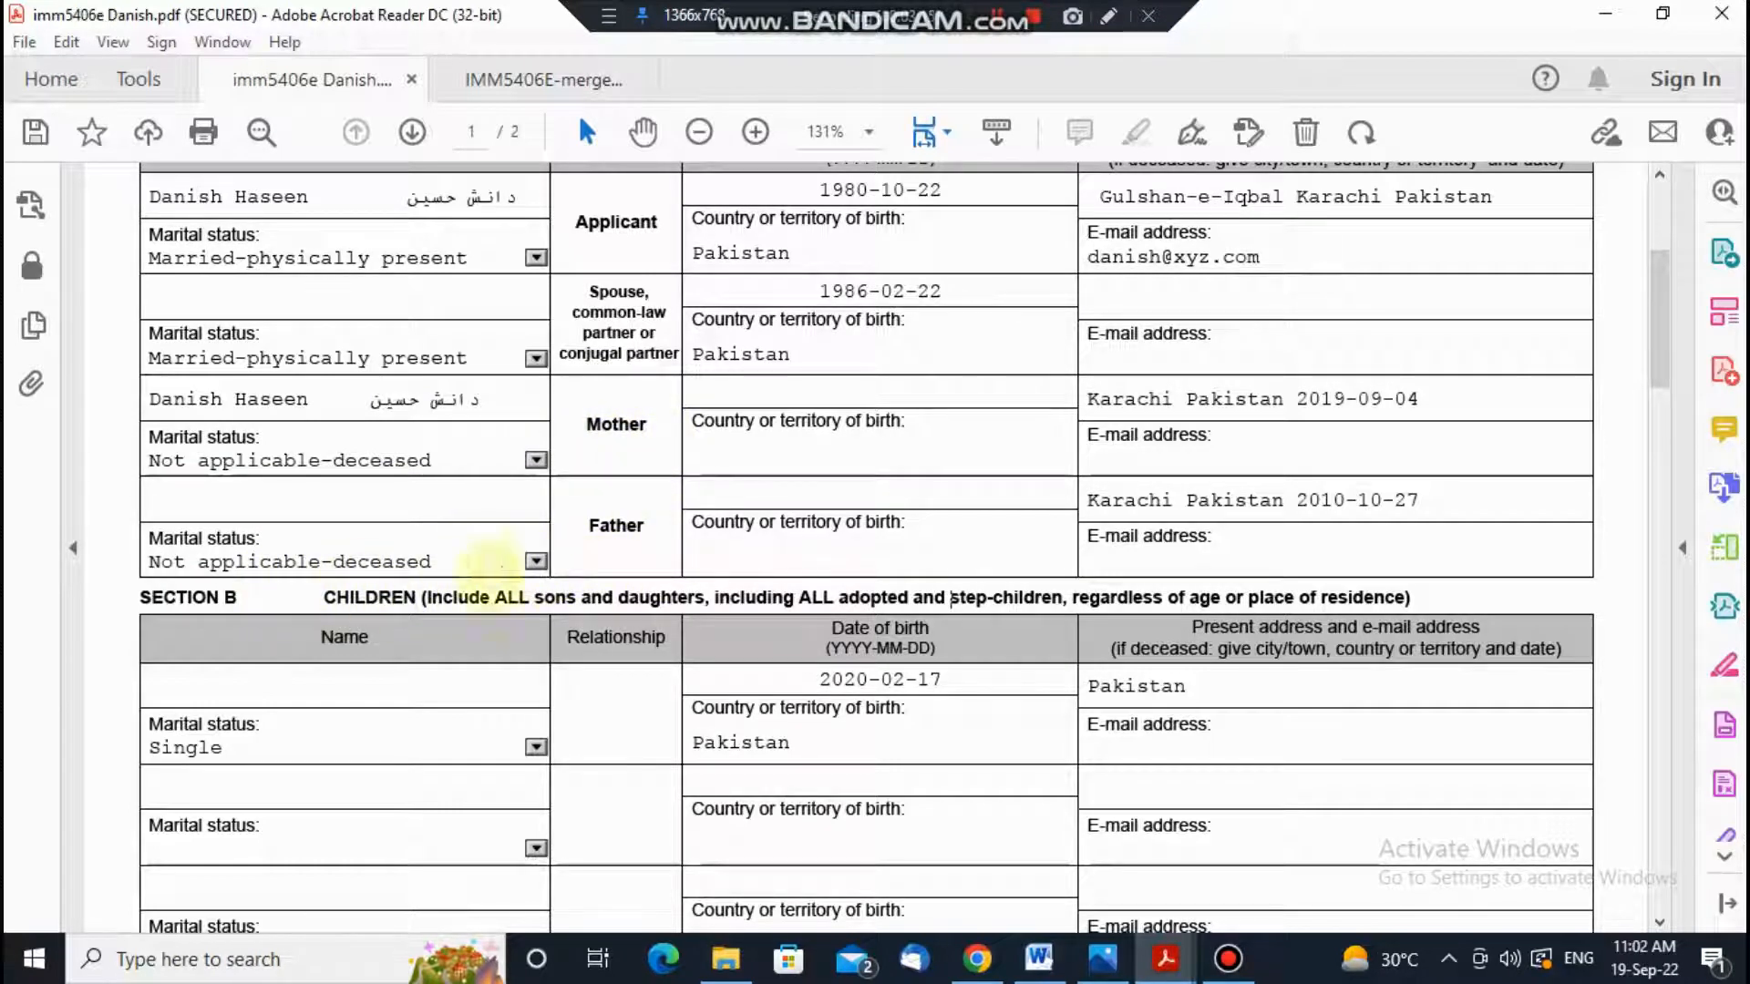
click(536, 561)
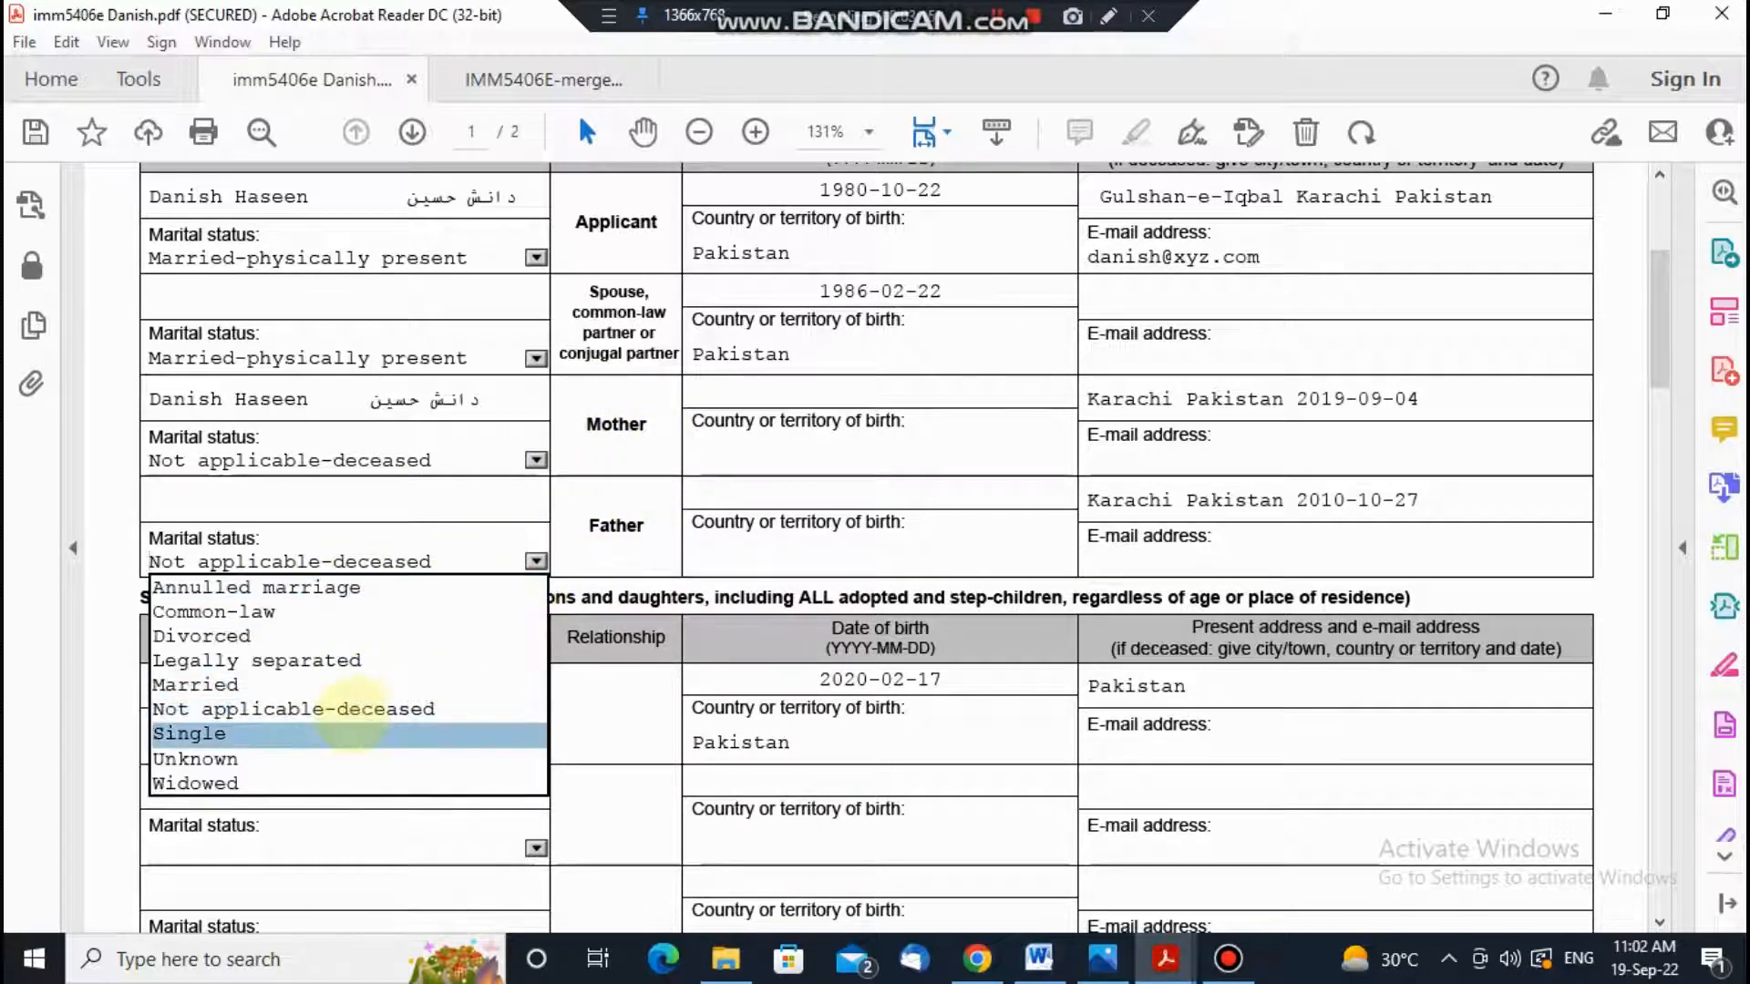
click(560, 472)
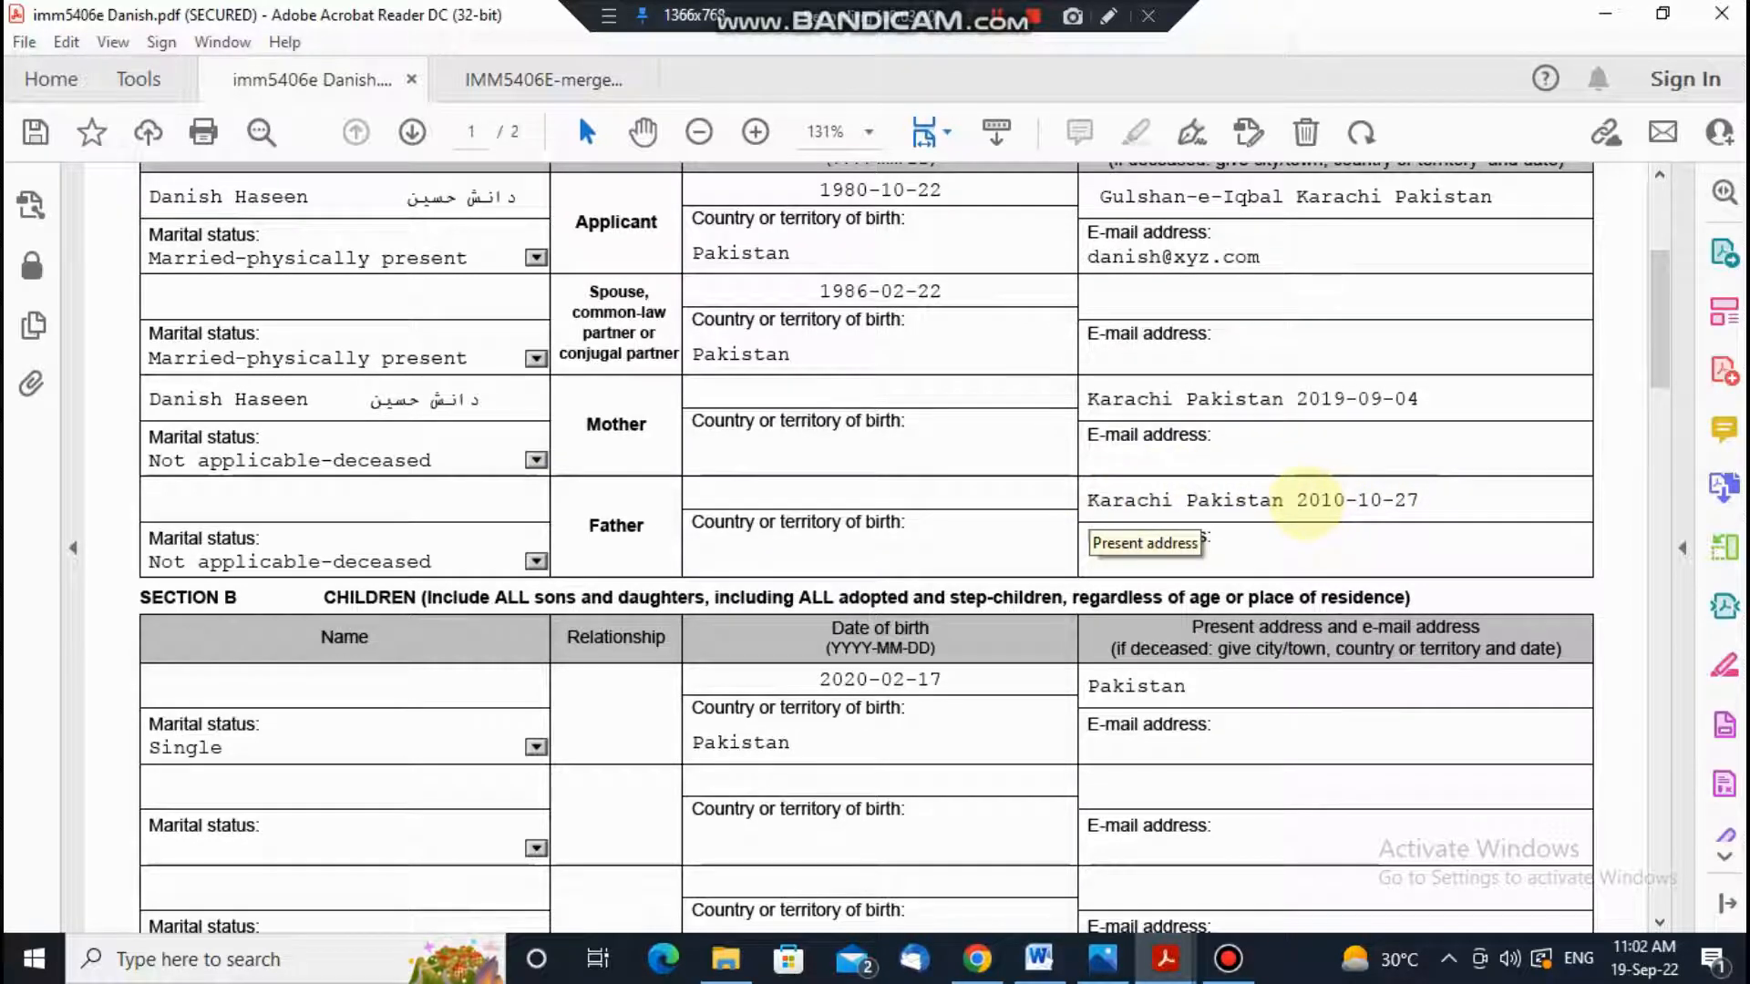
Step: Scroll down to Section C's brothers table and place the caret in the first brother's Name field
drag(1297, 499, 1437, 499)
click(1494, 500)
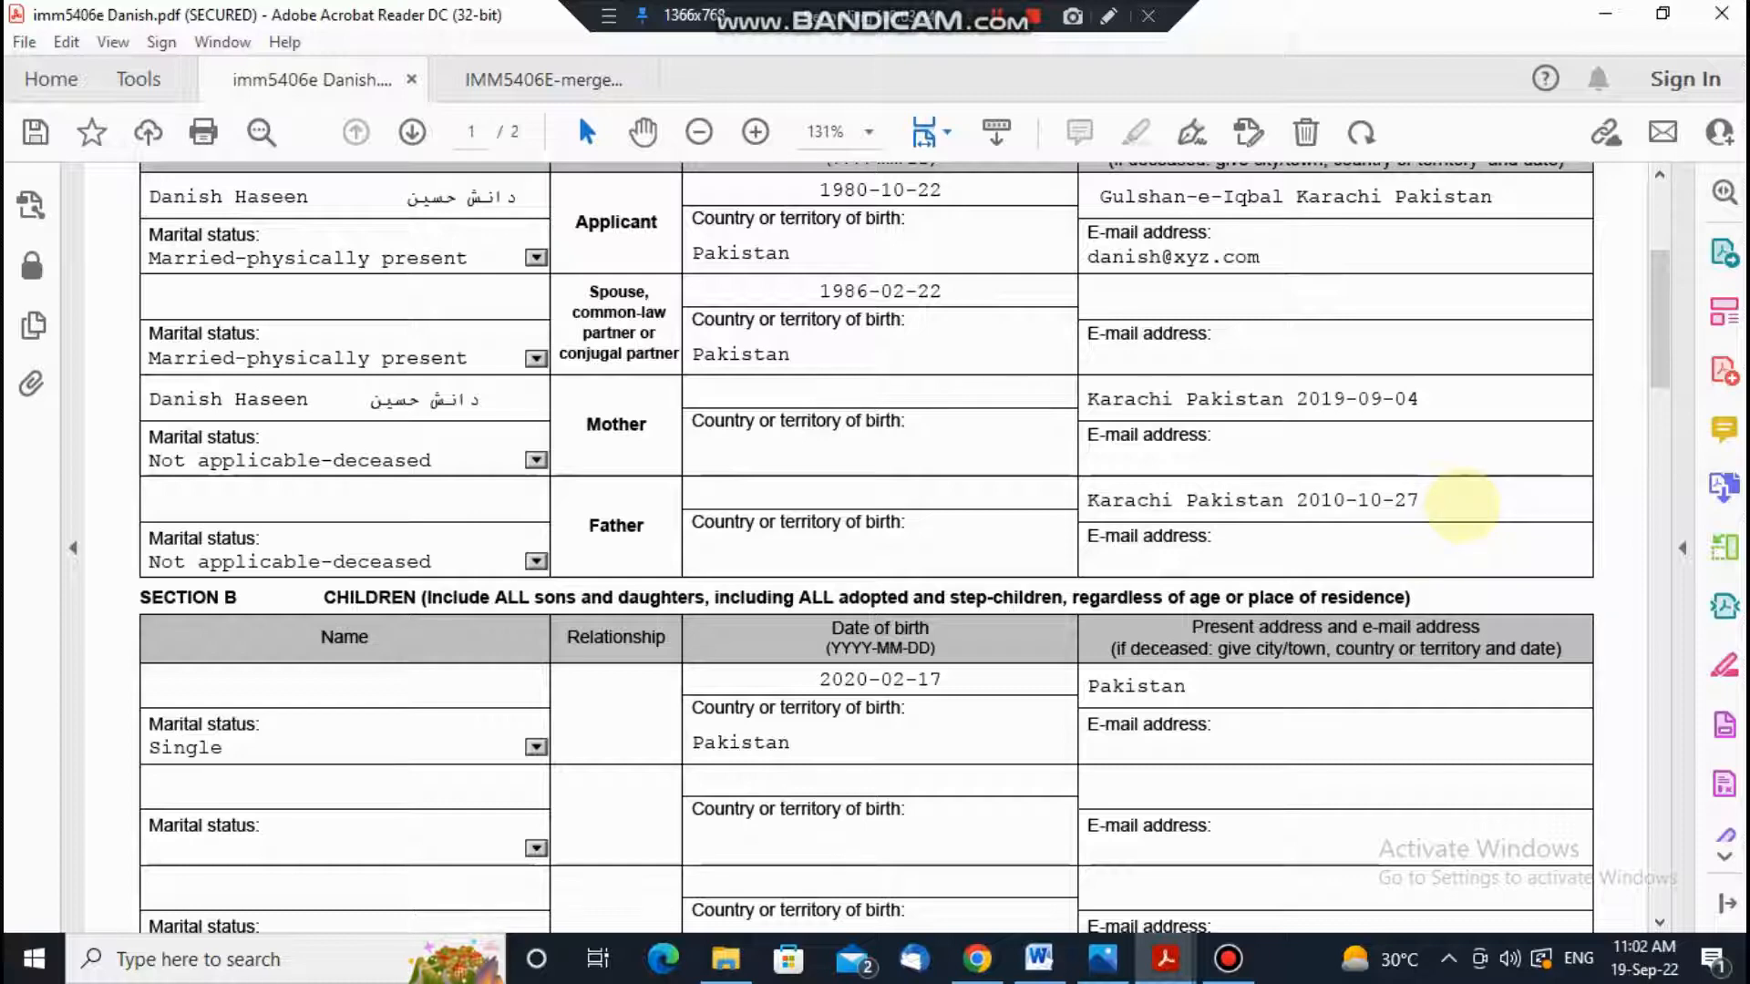
scroll(1437, 499, down, 1)
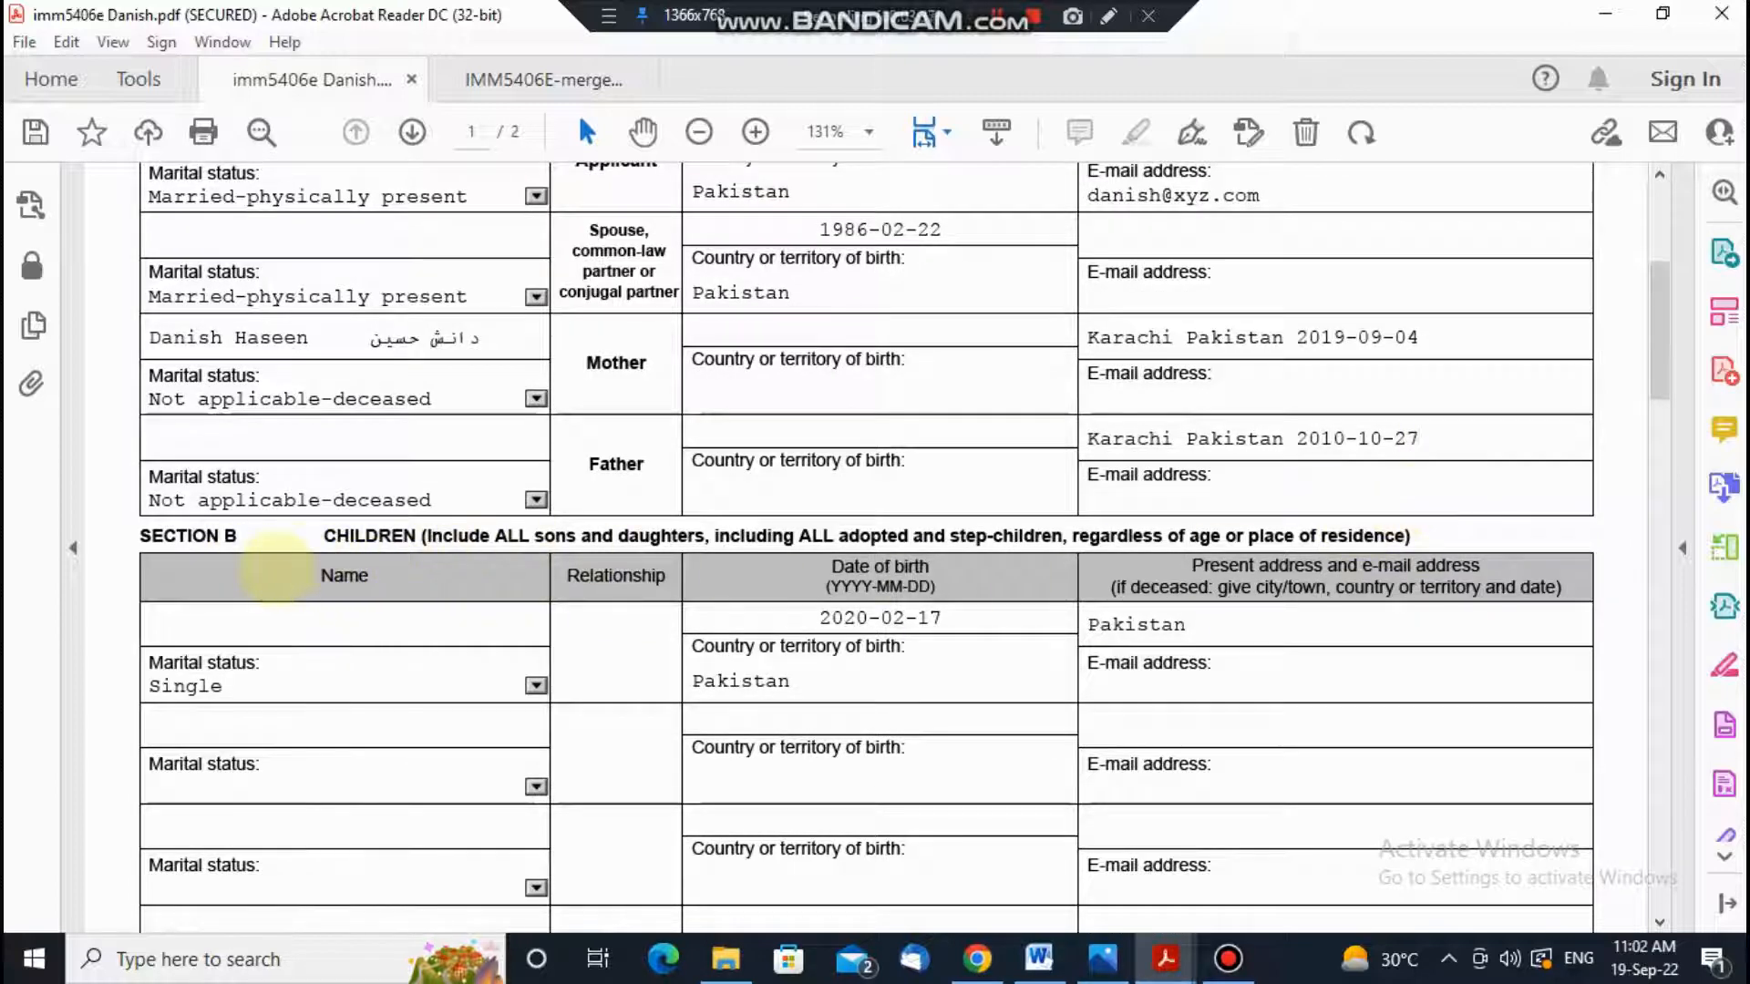
scroll(586, 650, down, 2)
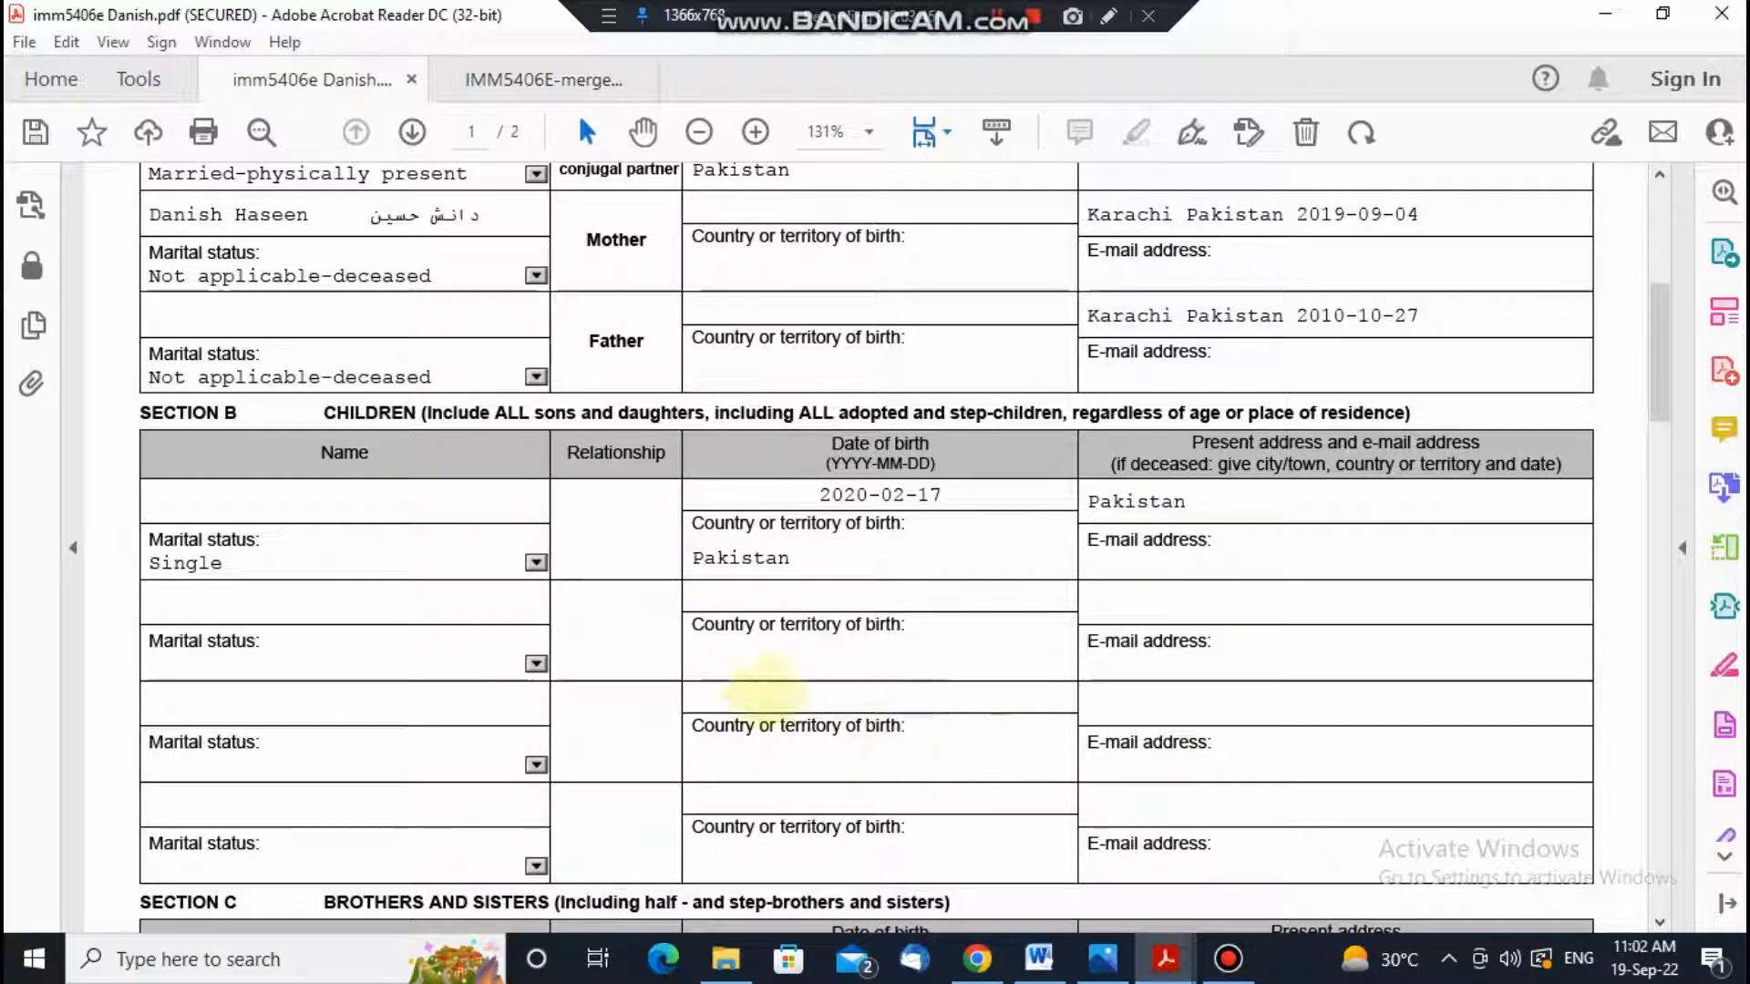
scroll(1150, 620, up, 2)
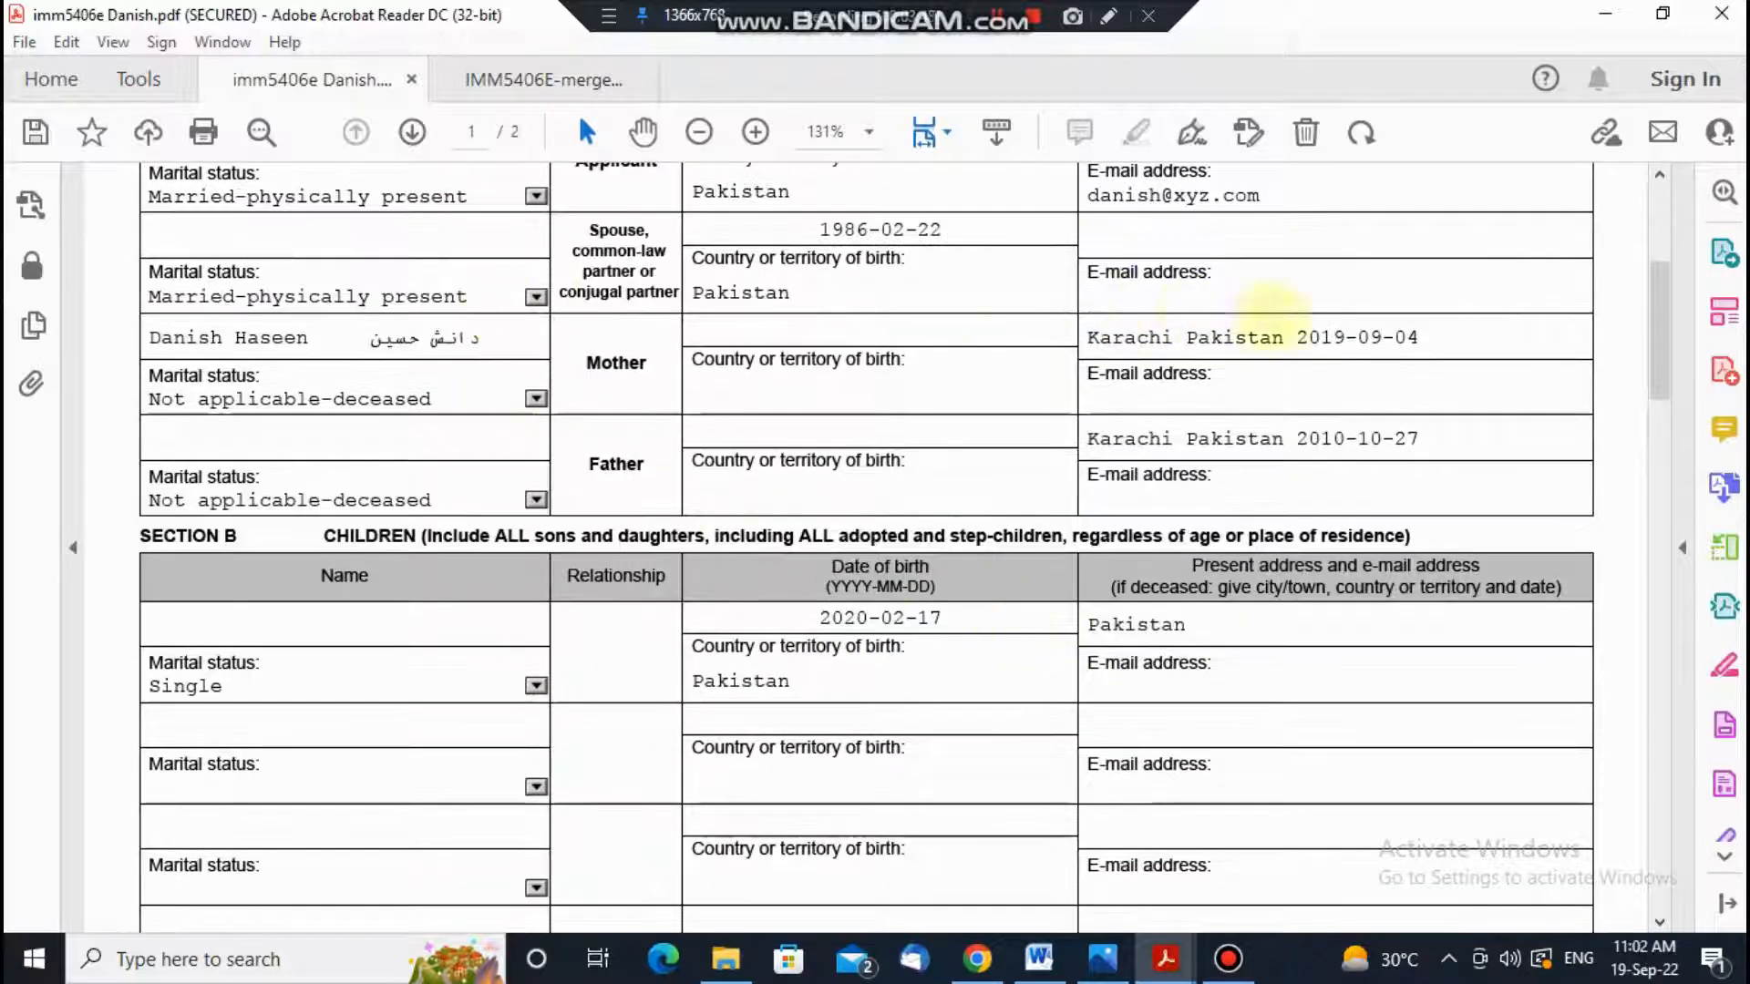
scroll(1150, 624, down, 5)
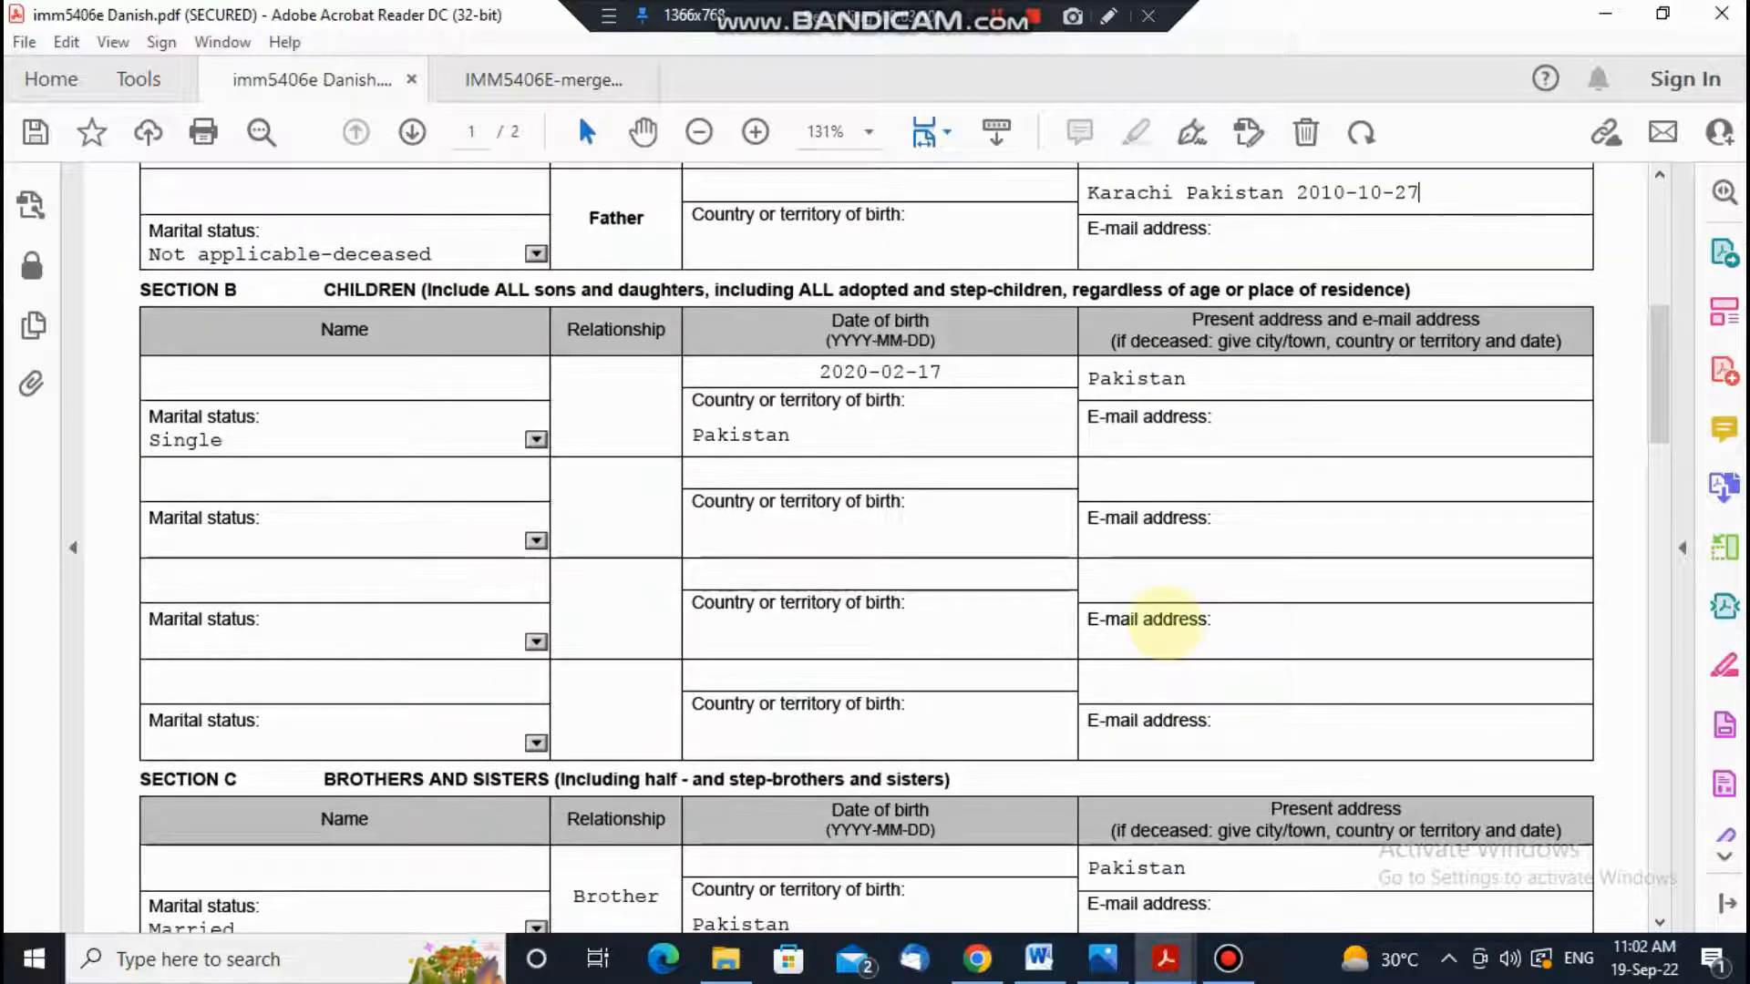
scroll(1165, 622, down, 1)
scroll(1164, 622, down, 1)
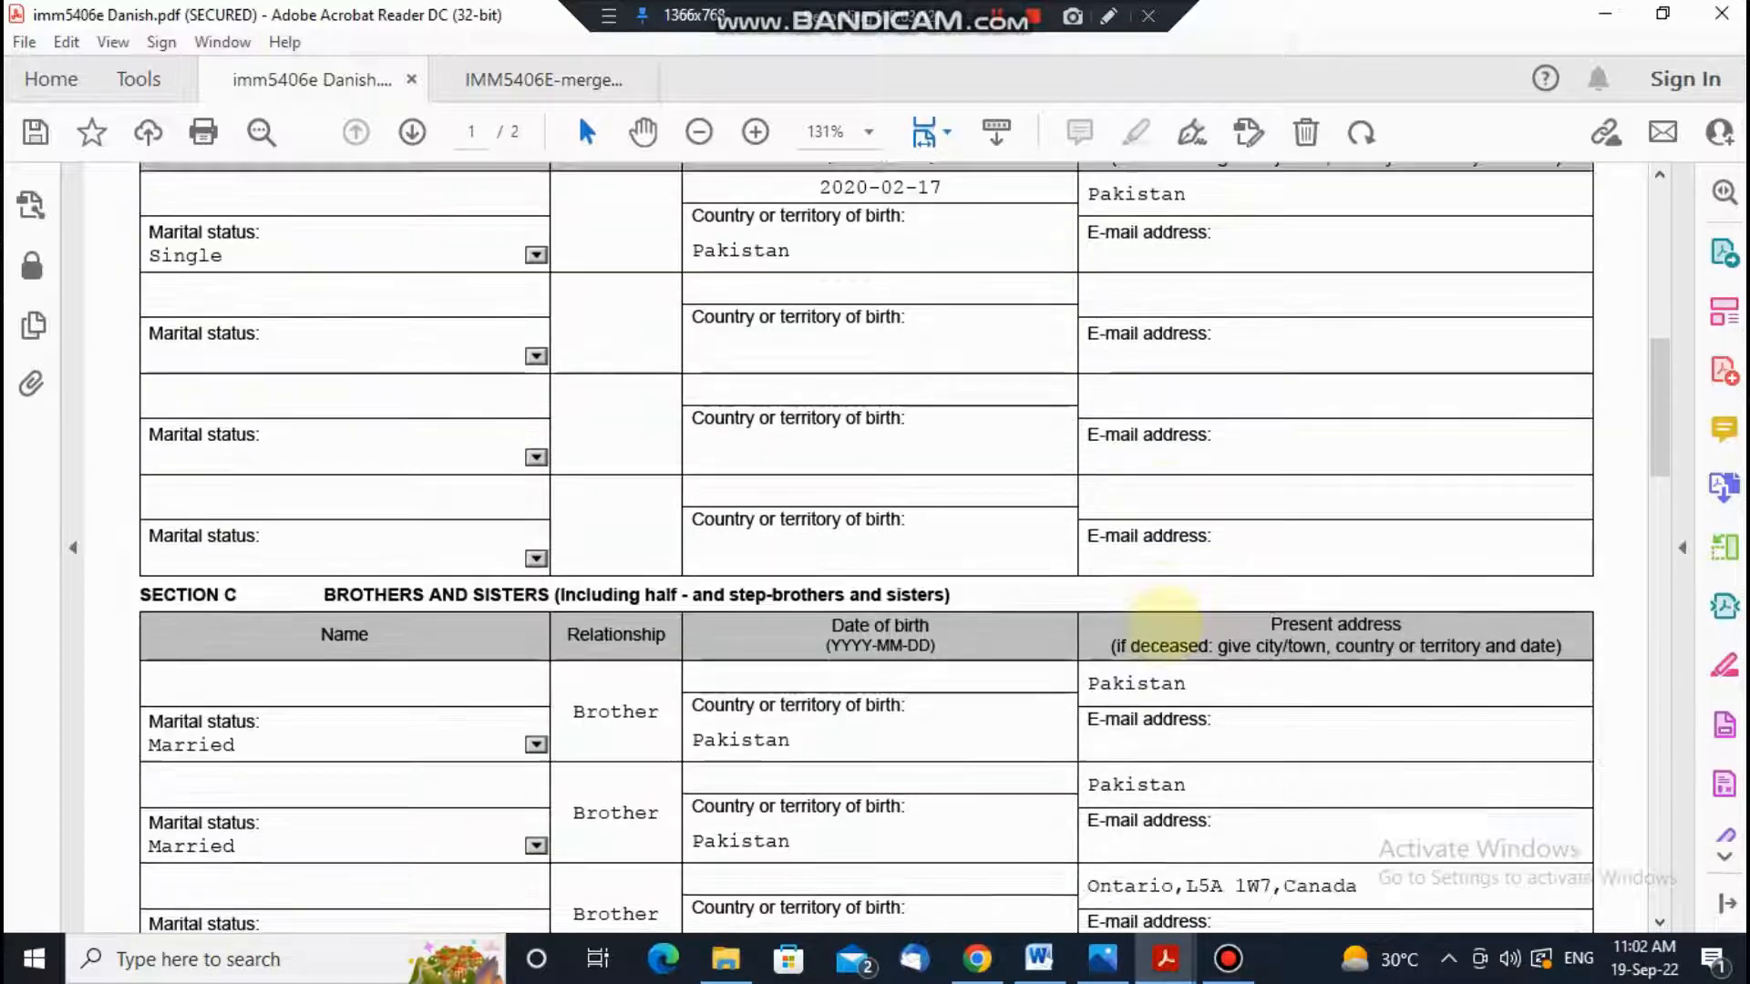
scroll(1165, 622, down, 2)
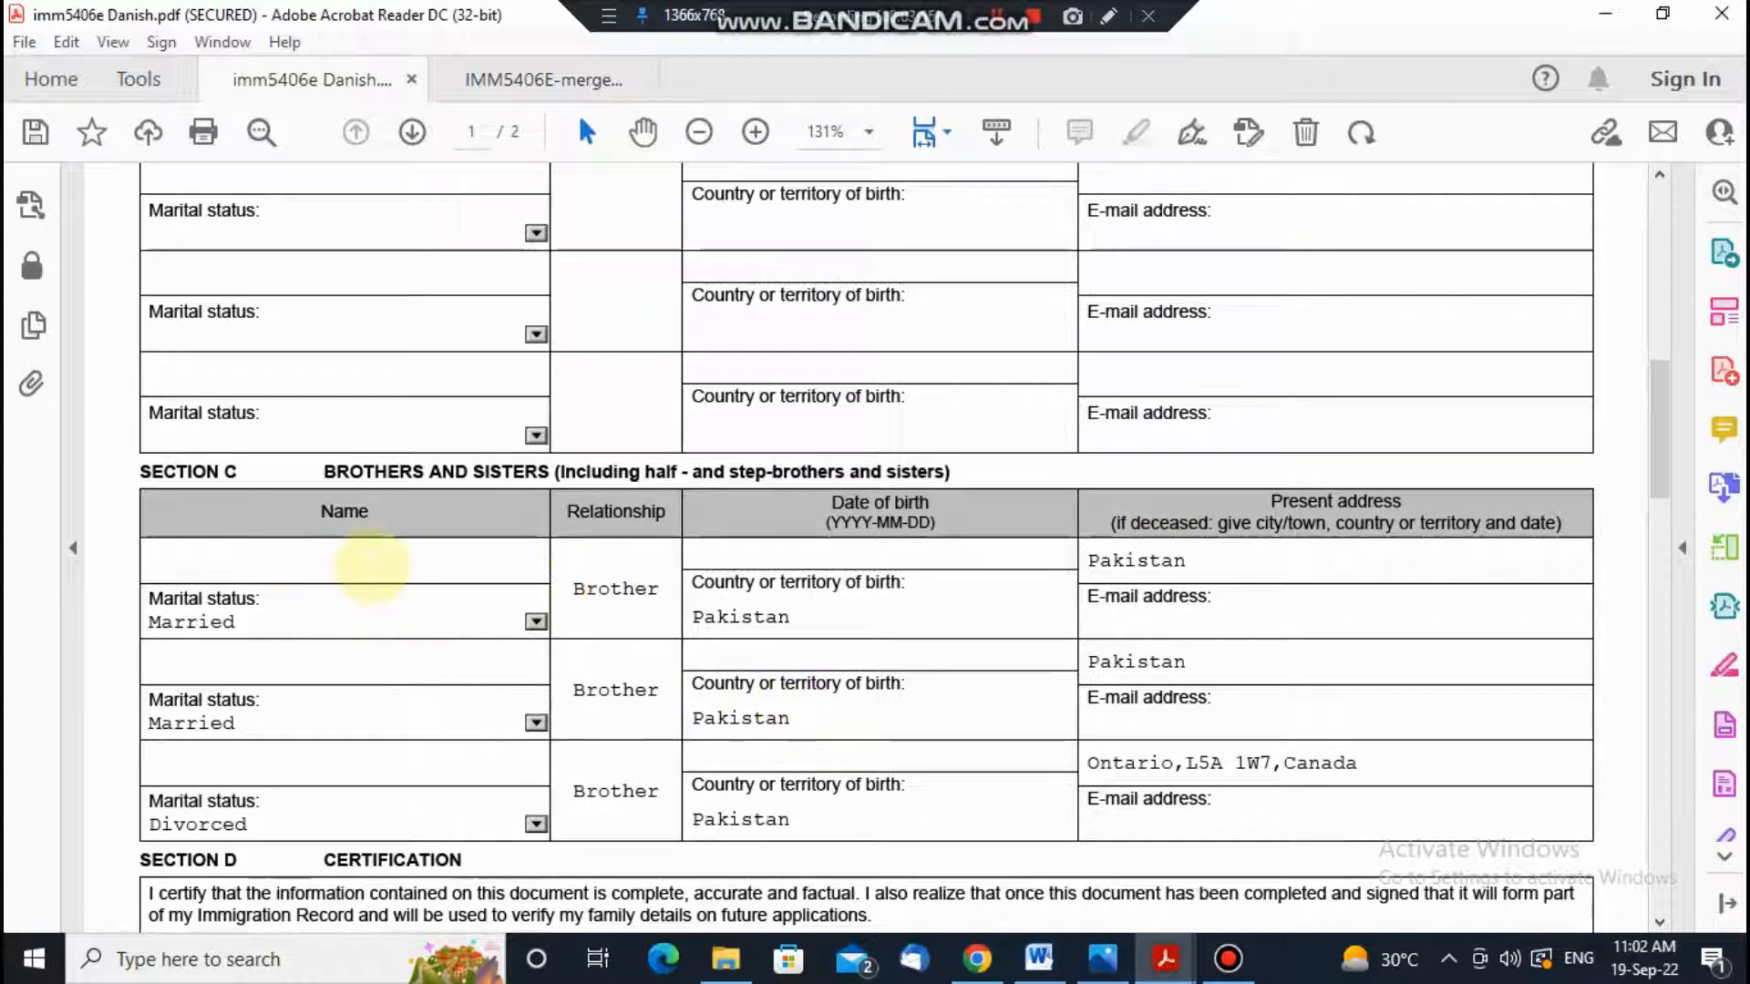
click(373, 562)
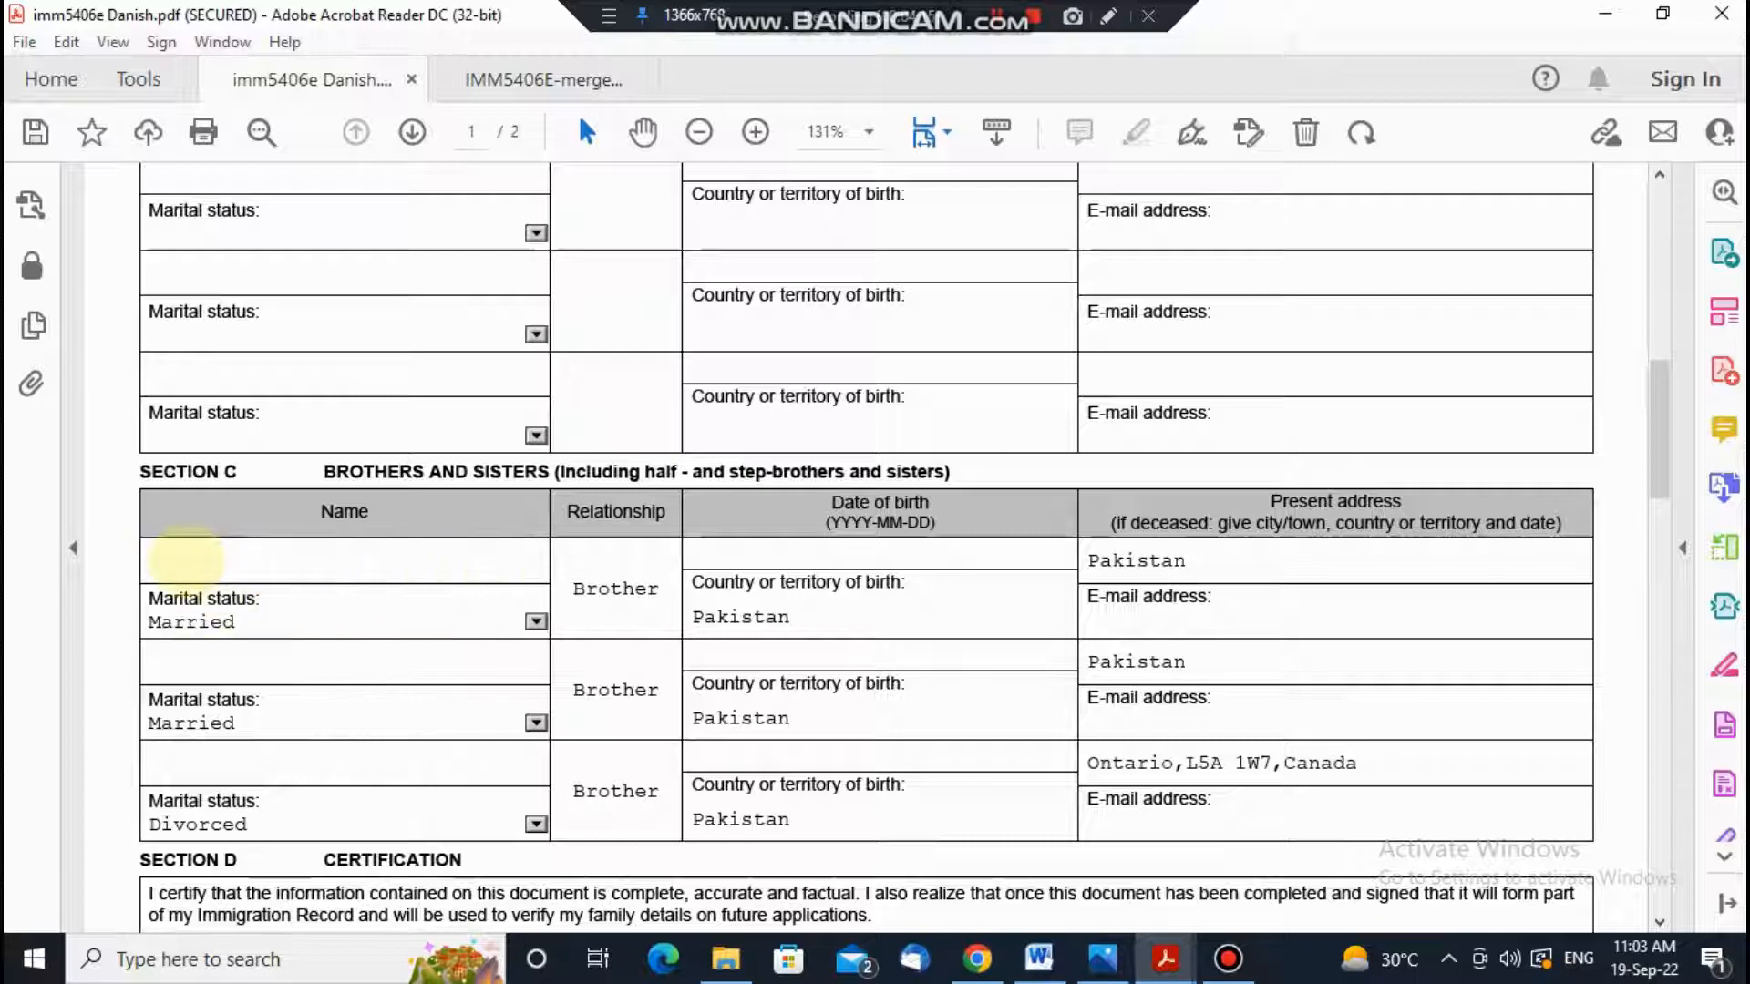
scroll(237, 601, up, 3)
scroll(264, 612, up, 5)
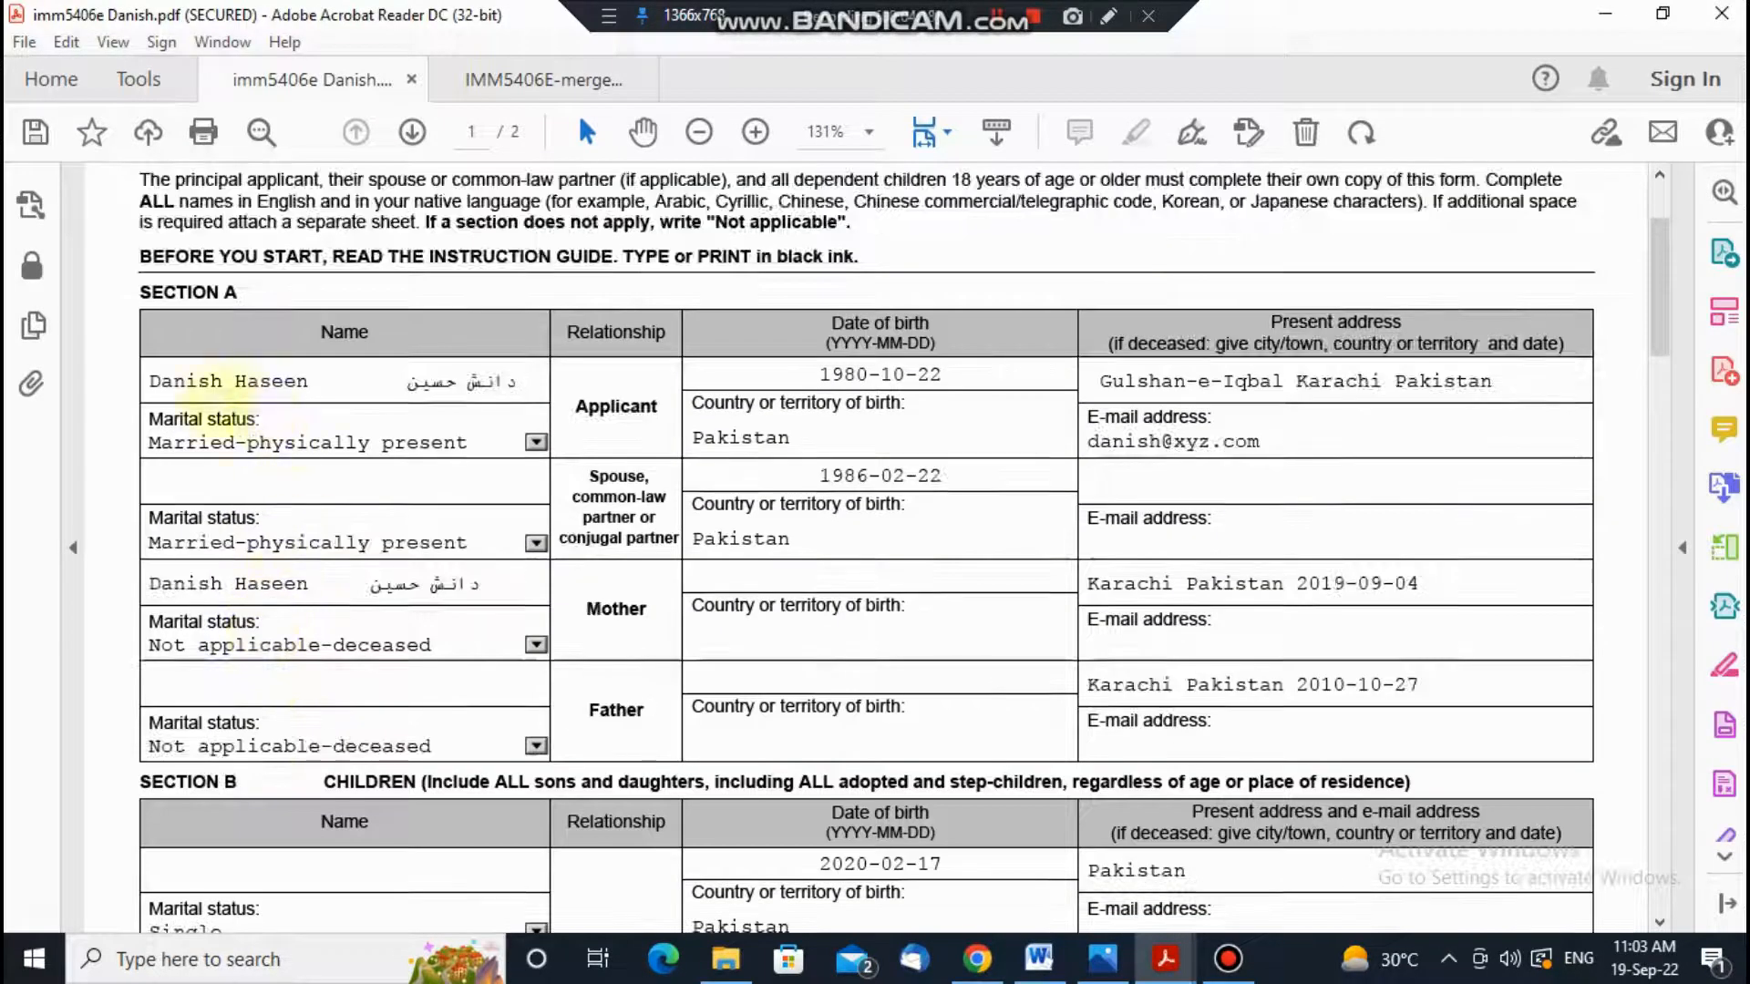
drag(151, 381, 277, 385)
drag(406, 383, 547, 392)
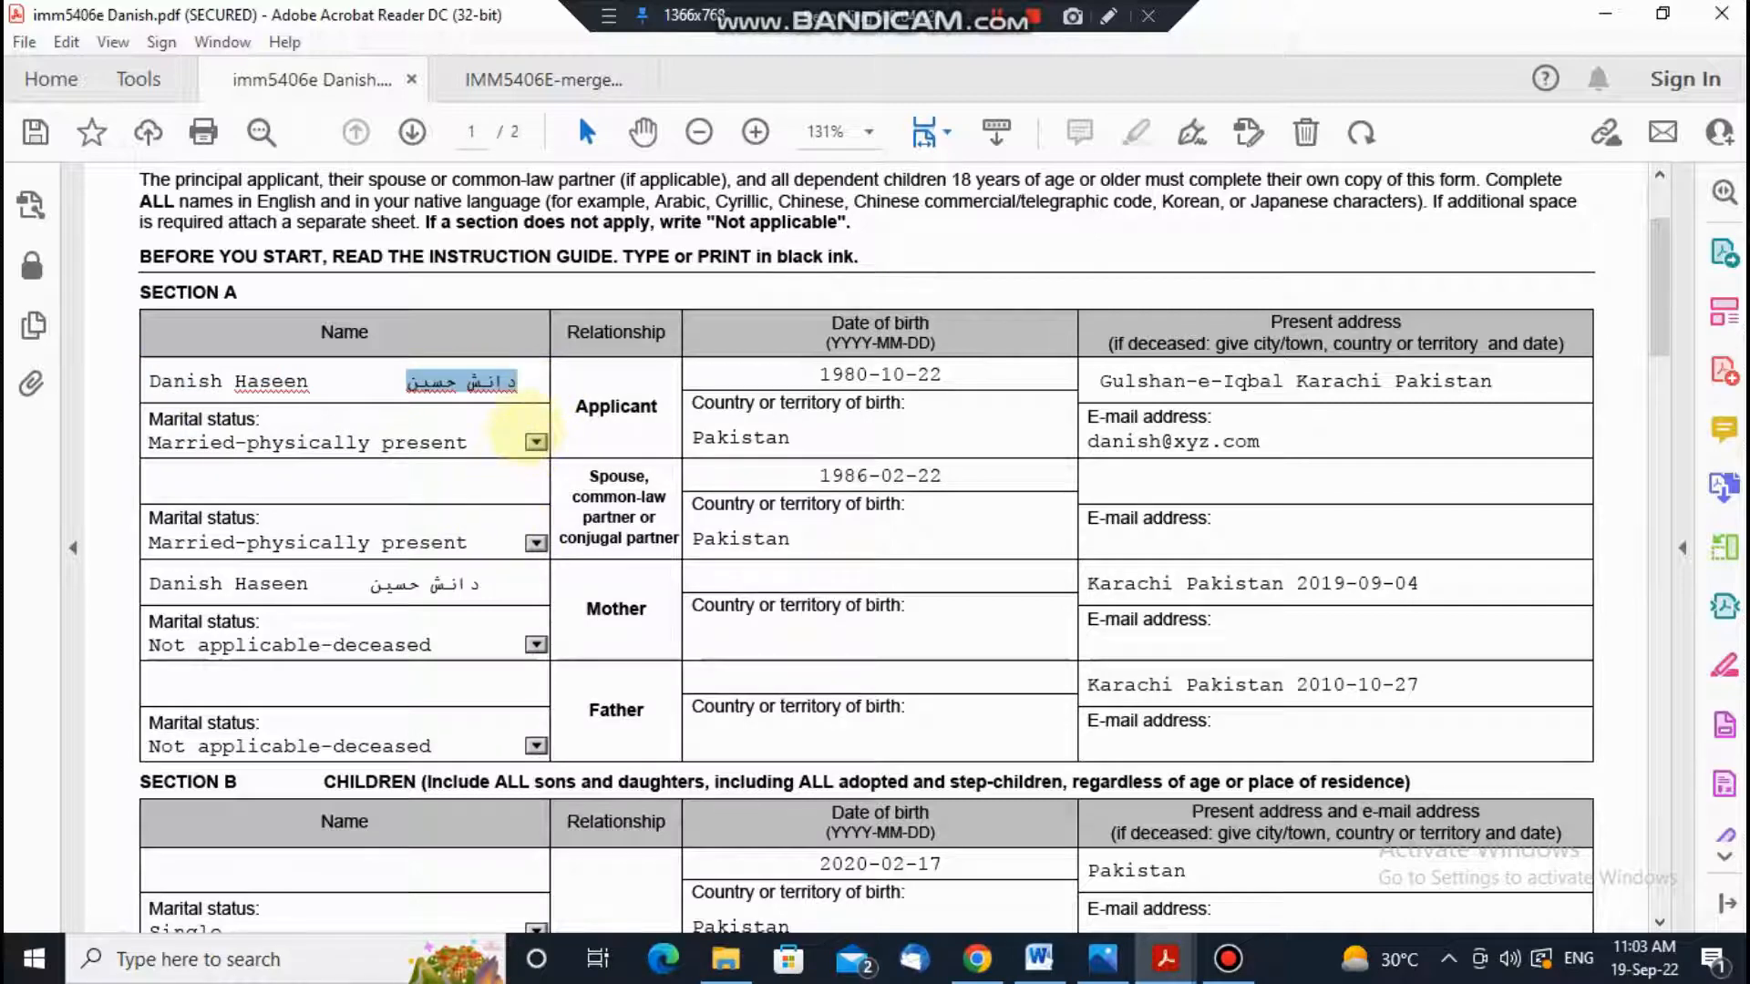
scroll(520, 456, down, 5)
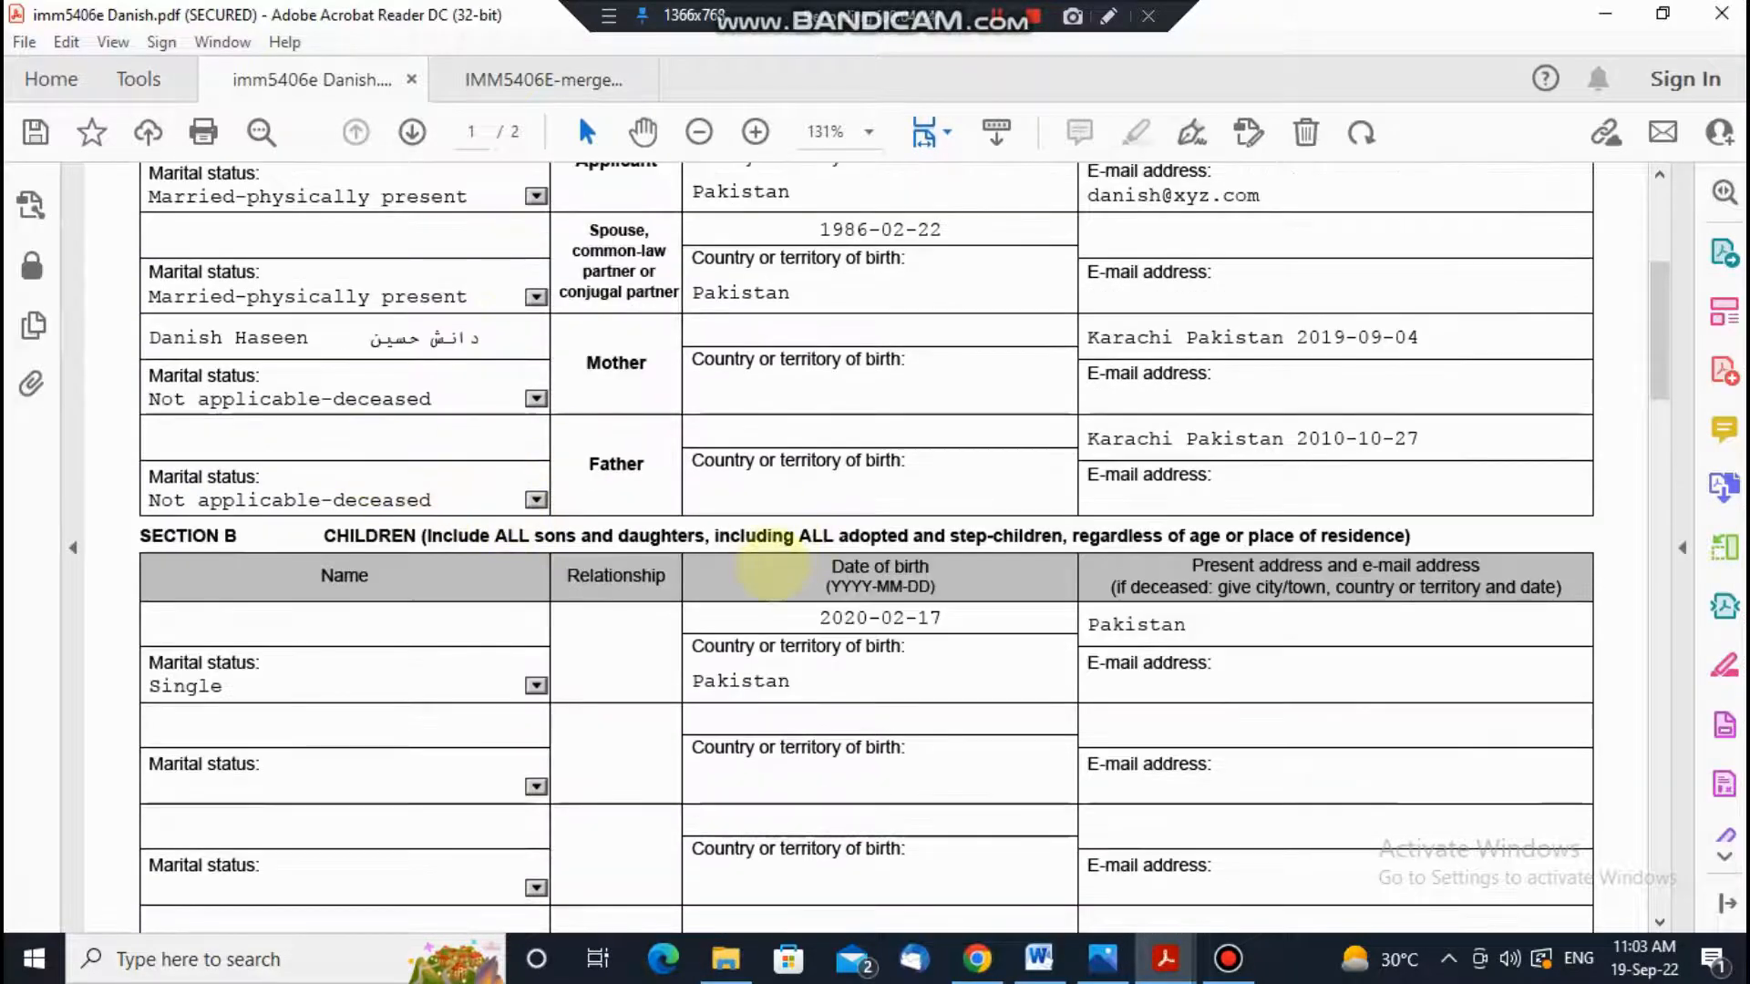
scroll(770, 565, down, 11)
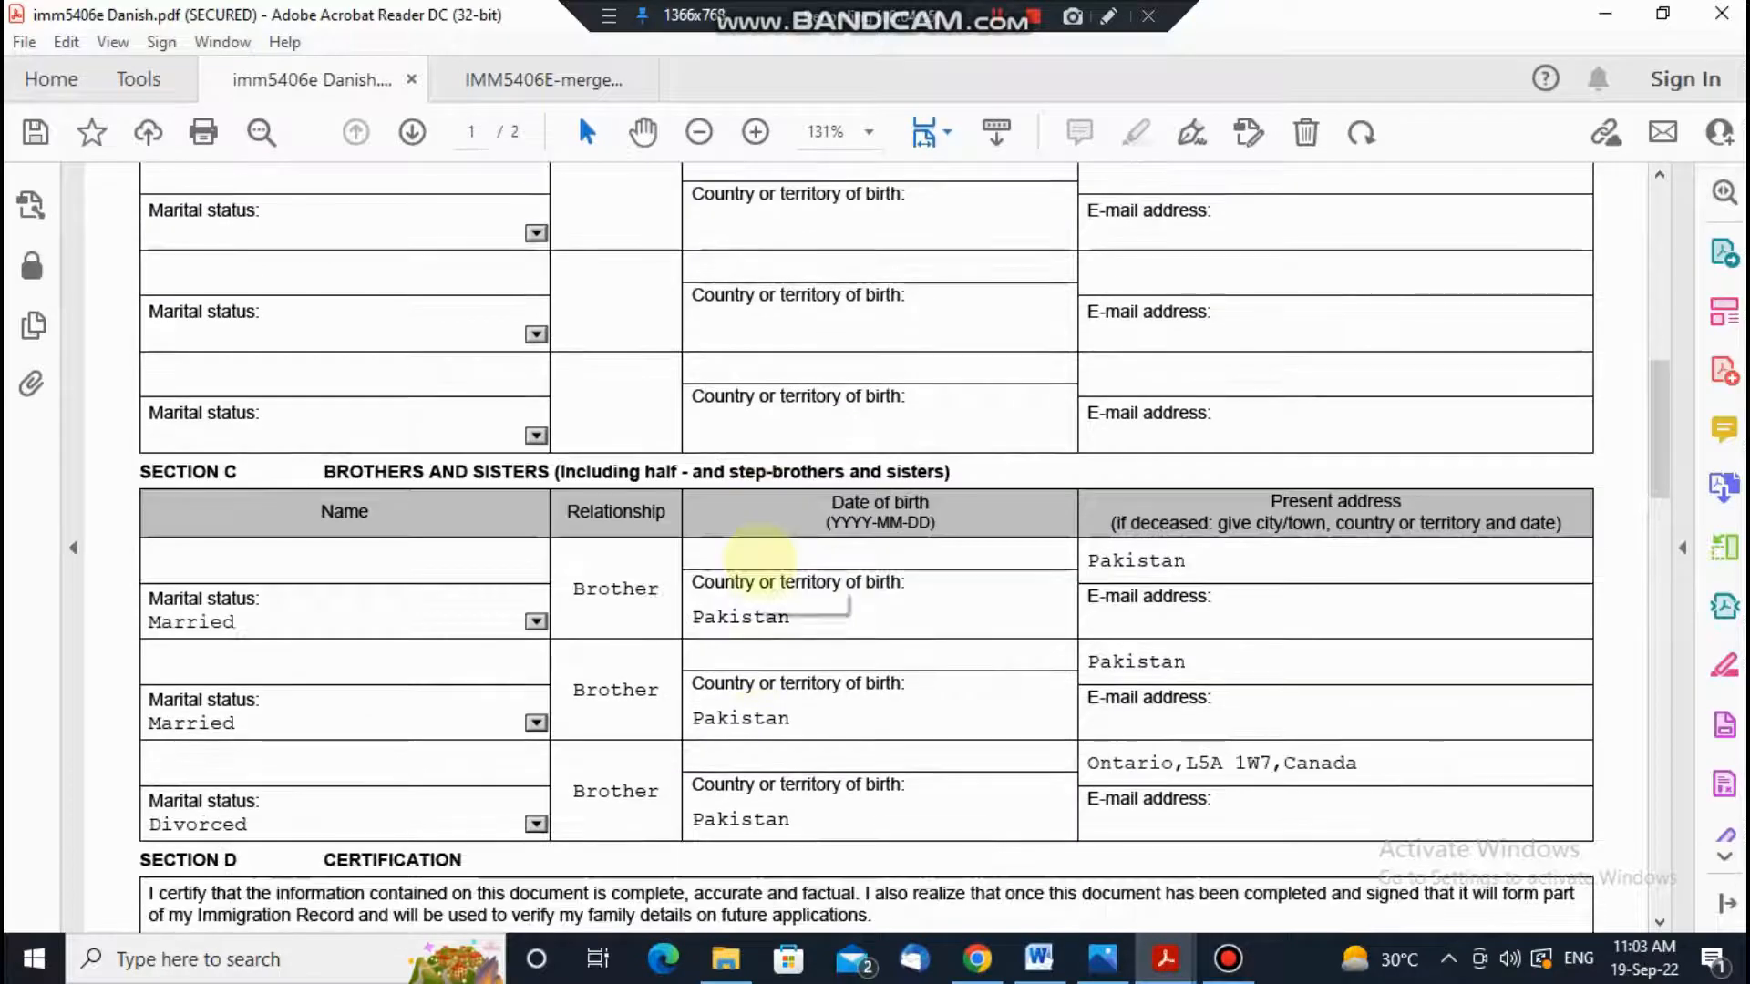
scroll(759, 556, down, 1)
scroll(759, 556, up, 2)
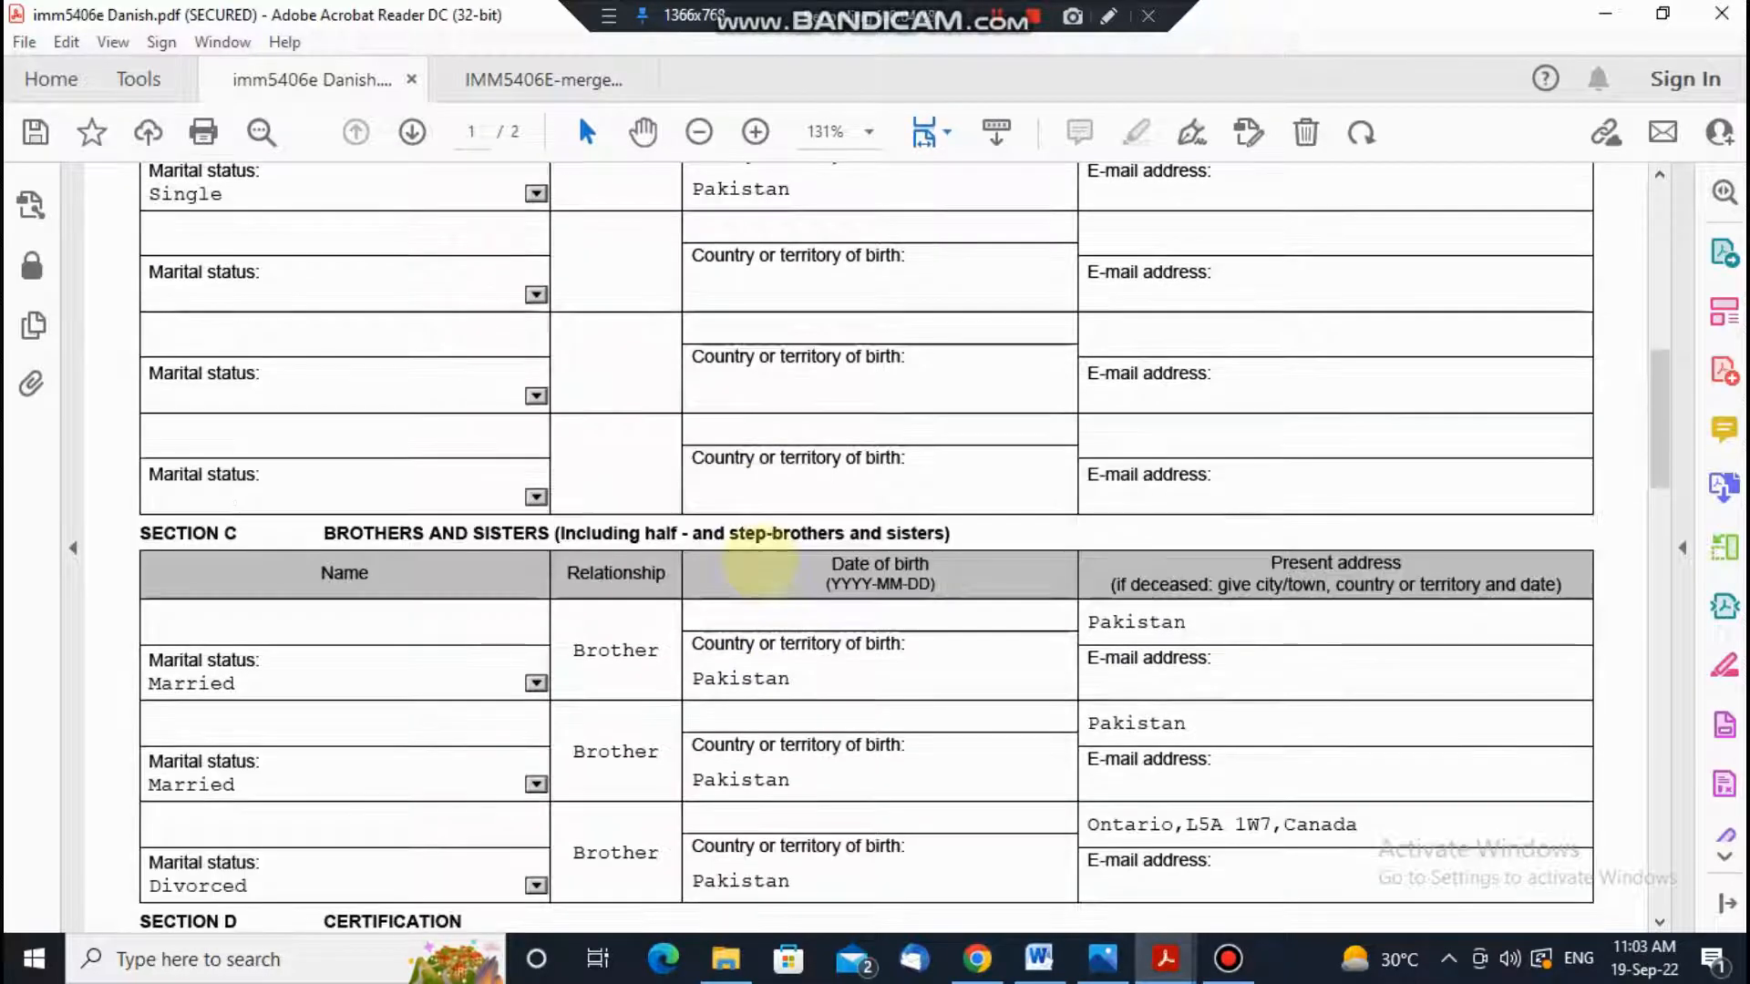
scroll(741, 547, down, 2)
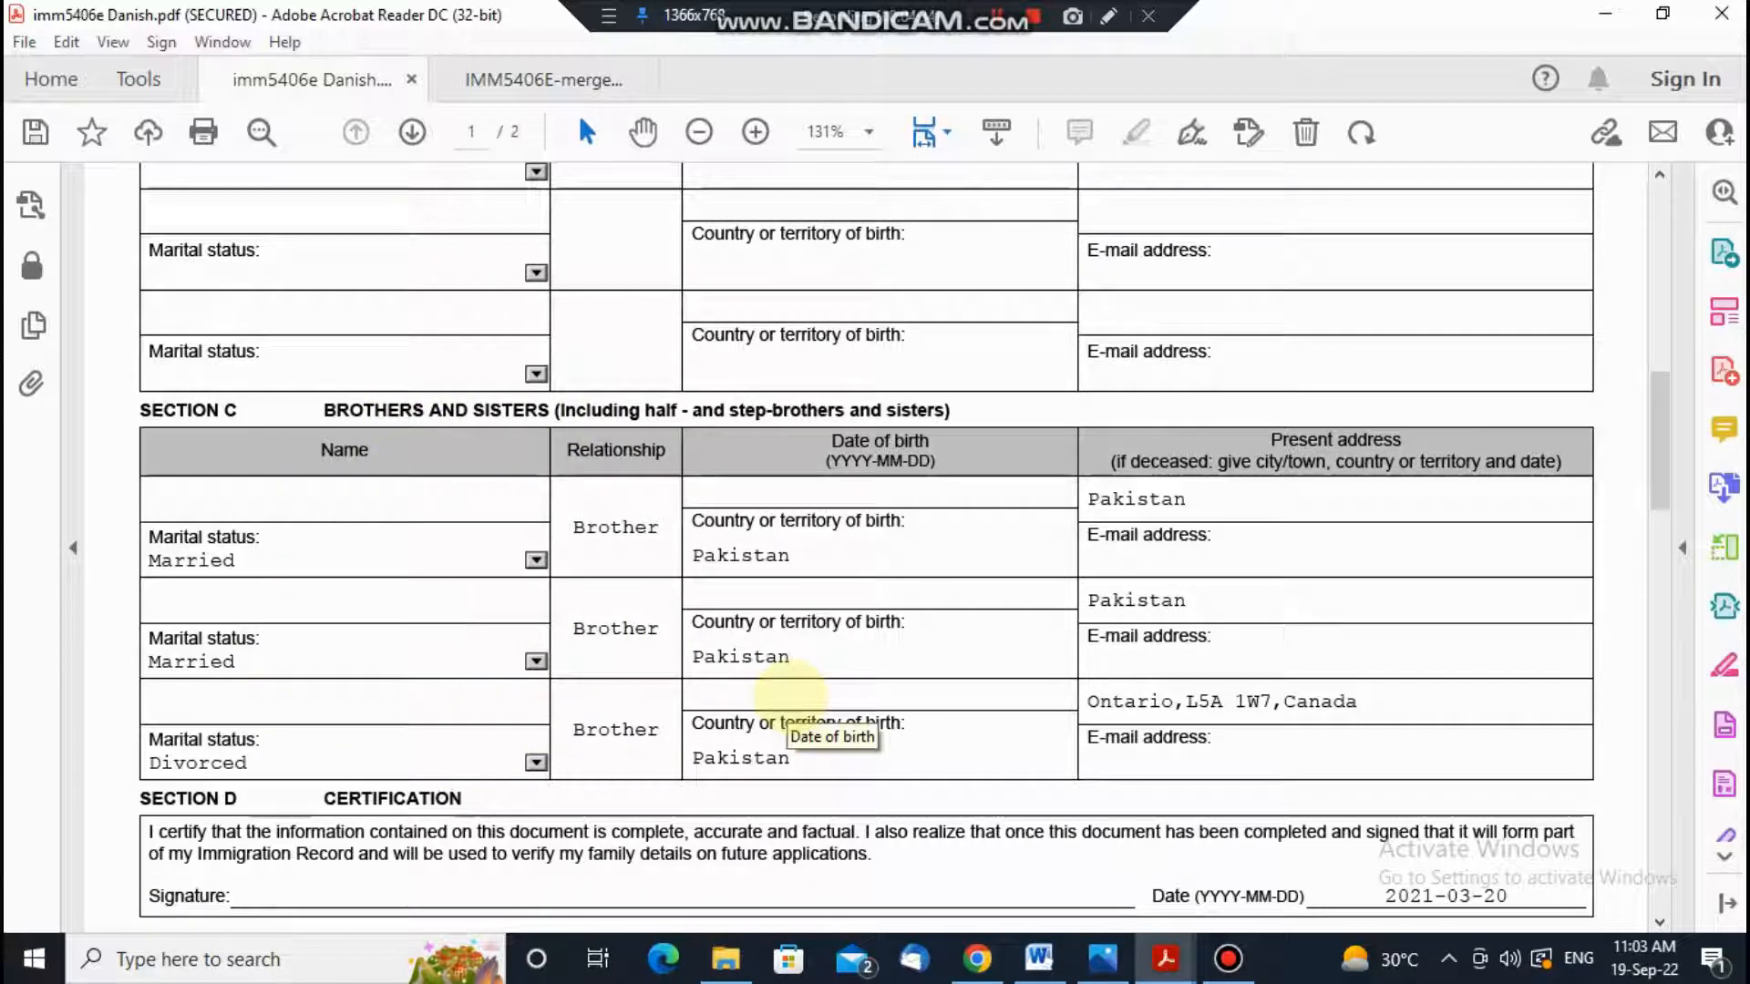
scroll(547, 642, down, 1)
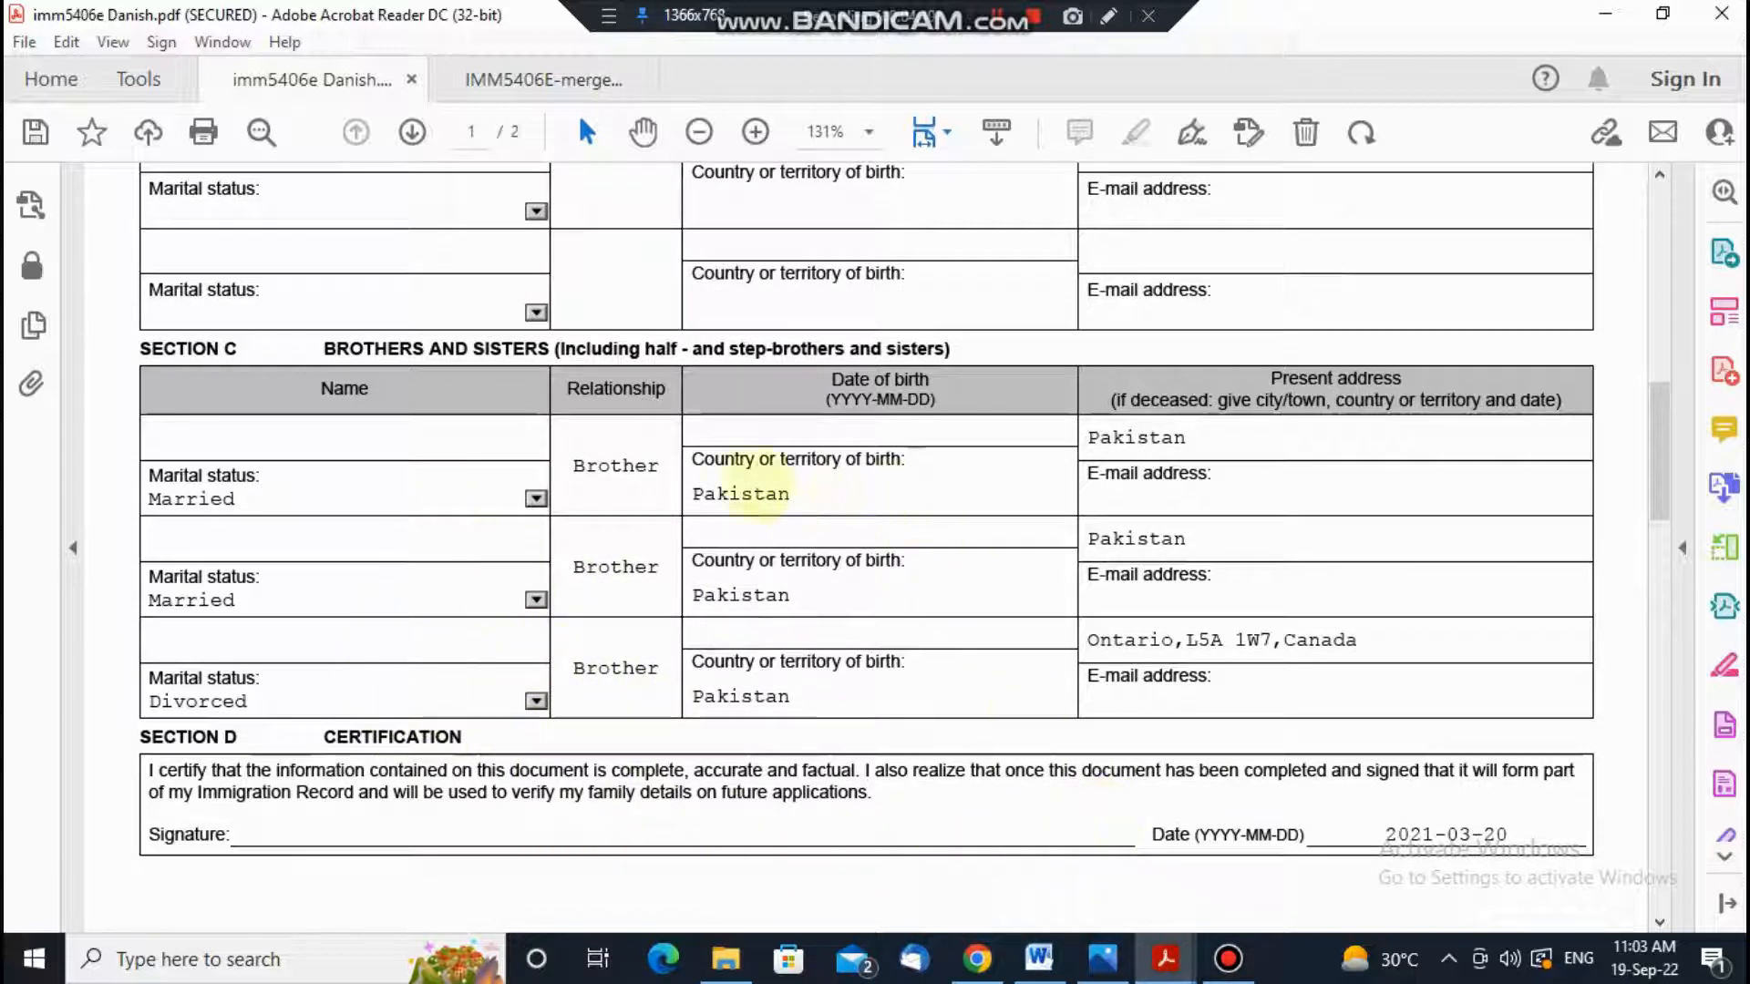
click(528, 80)
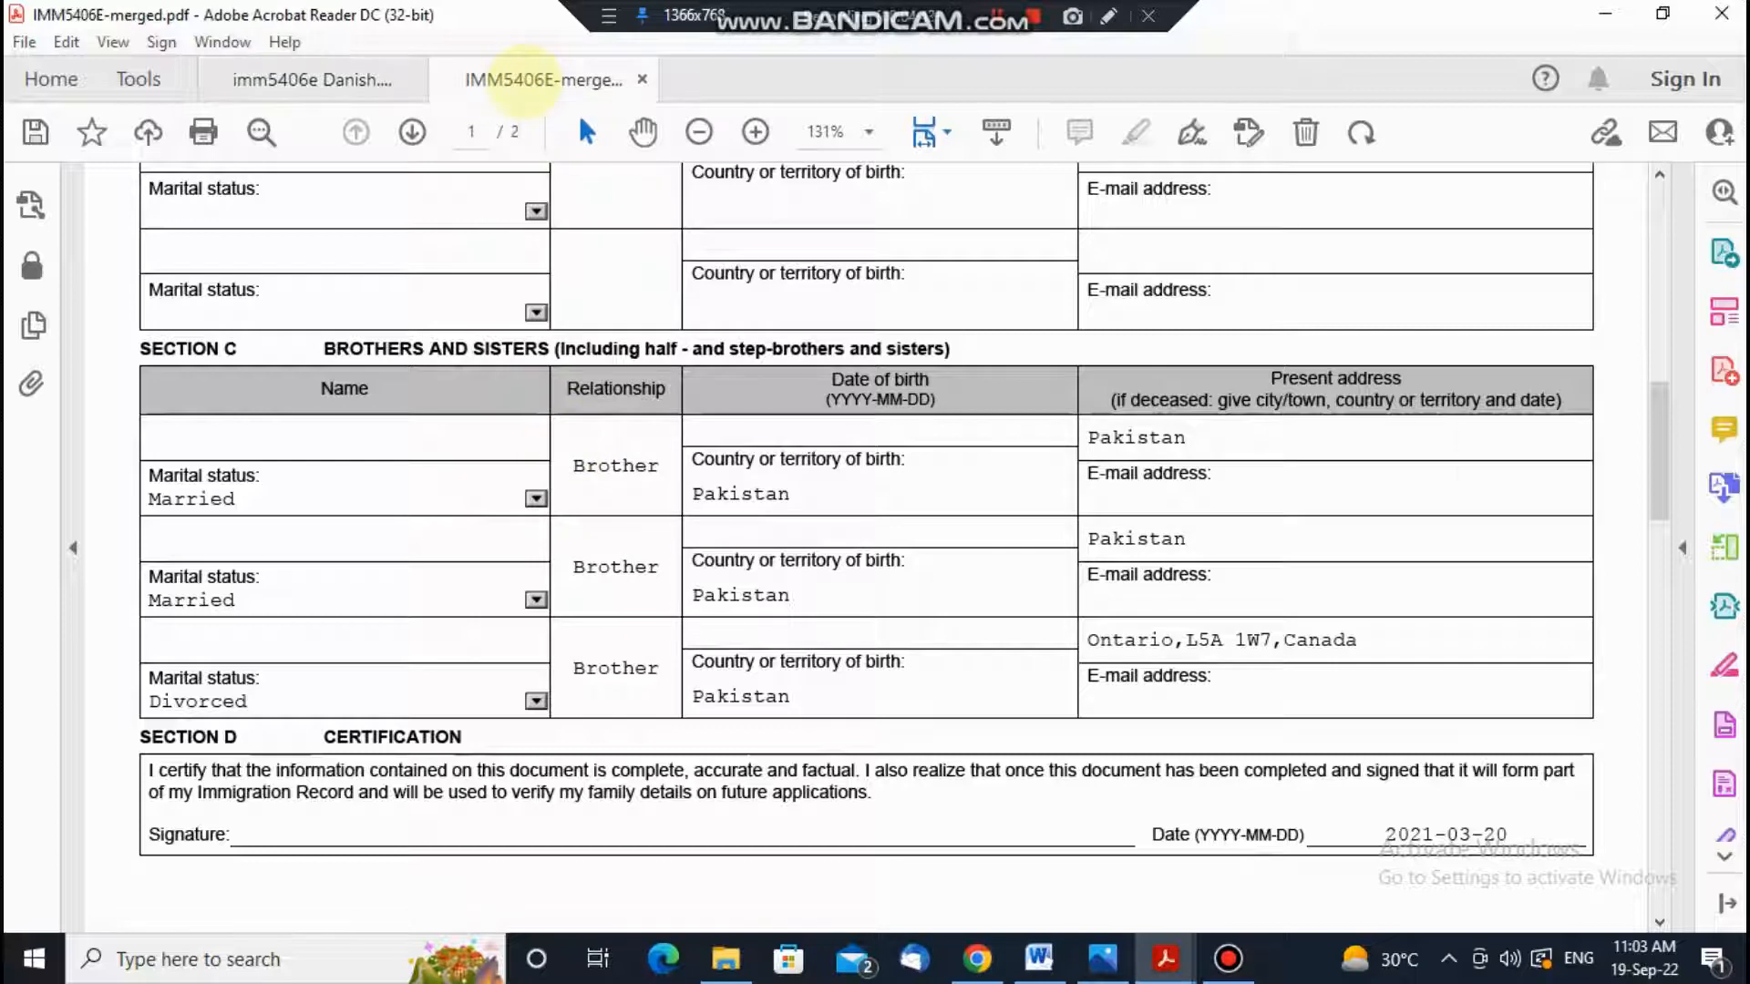
click(387, 79)
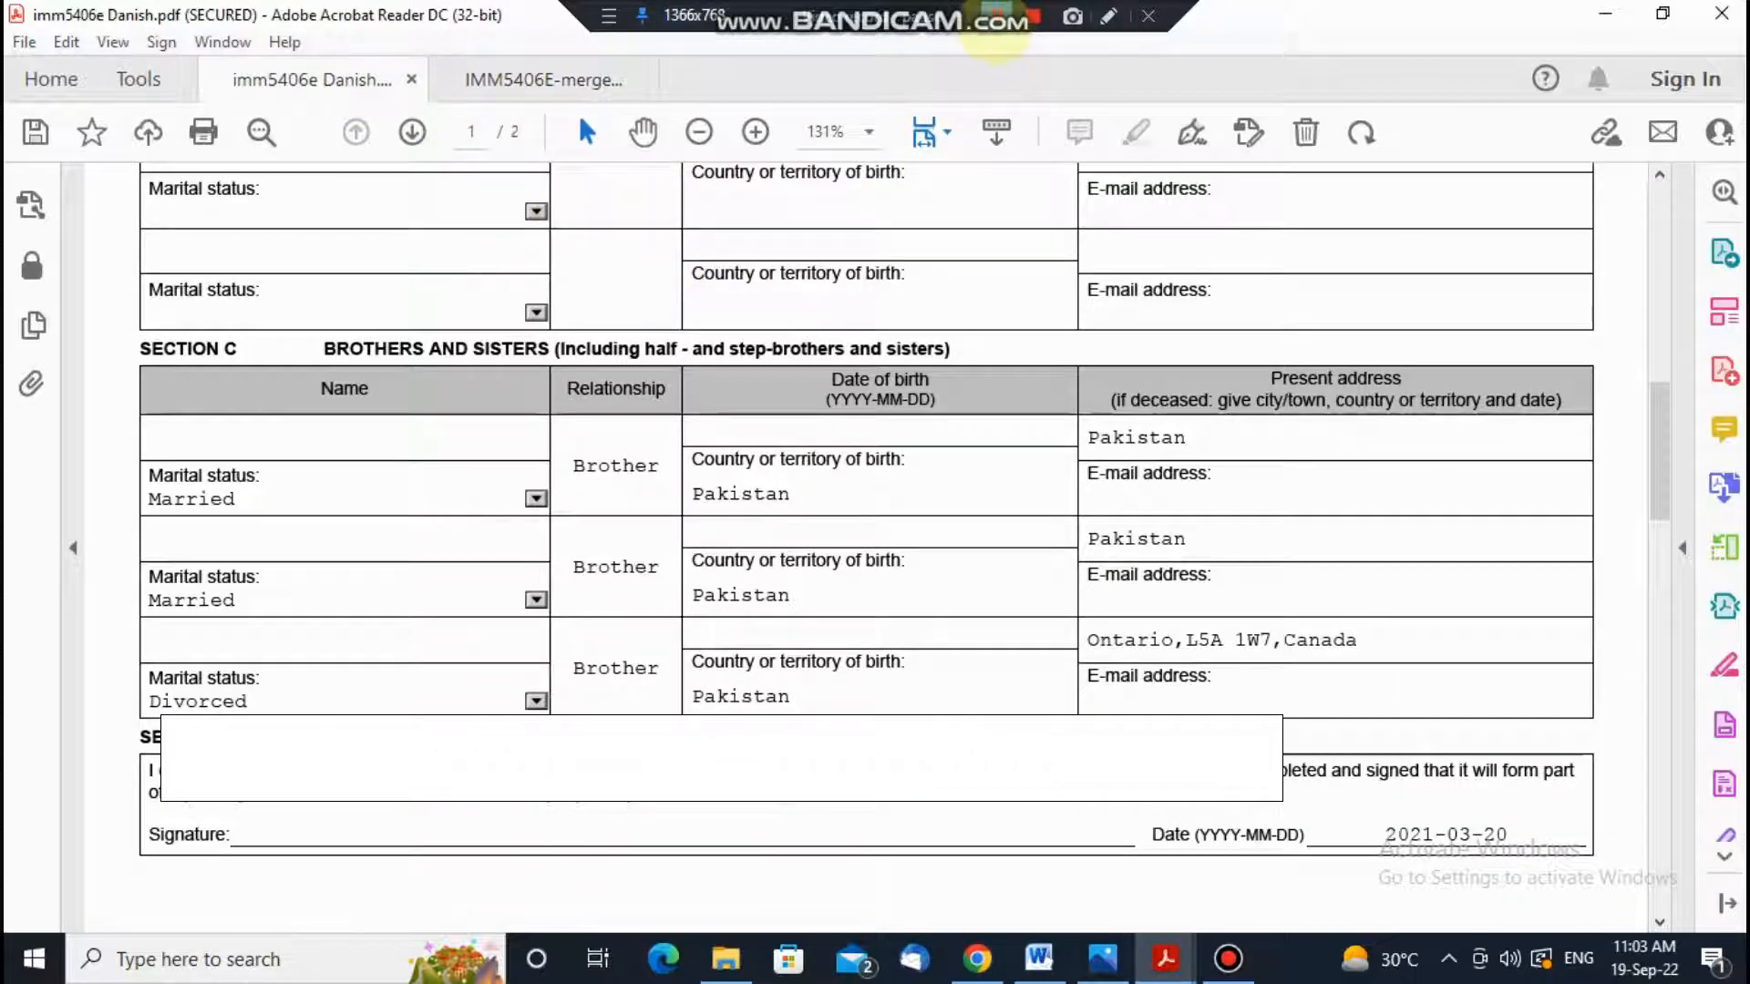
click(996, 20)
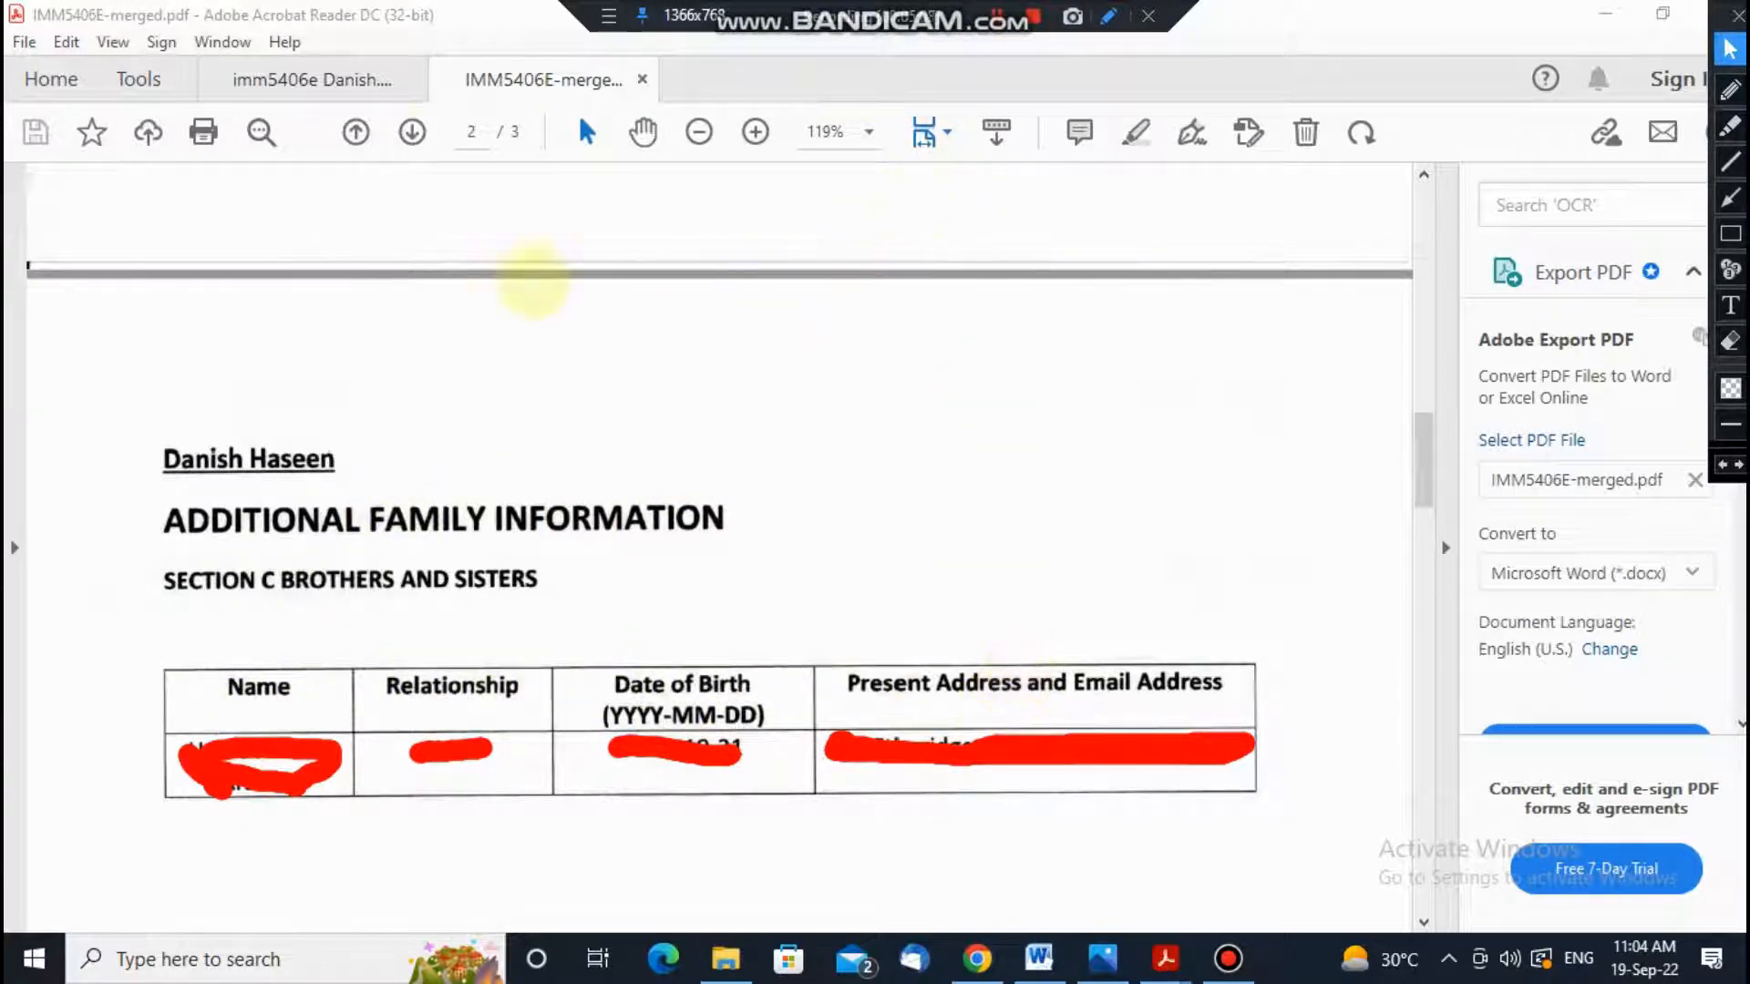
click(344, 79)
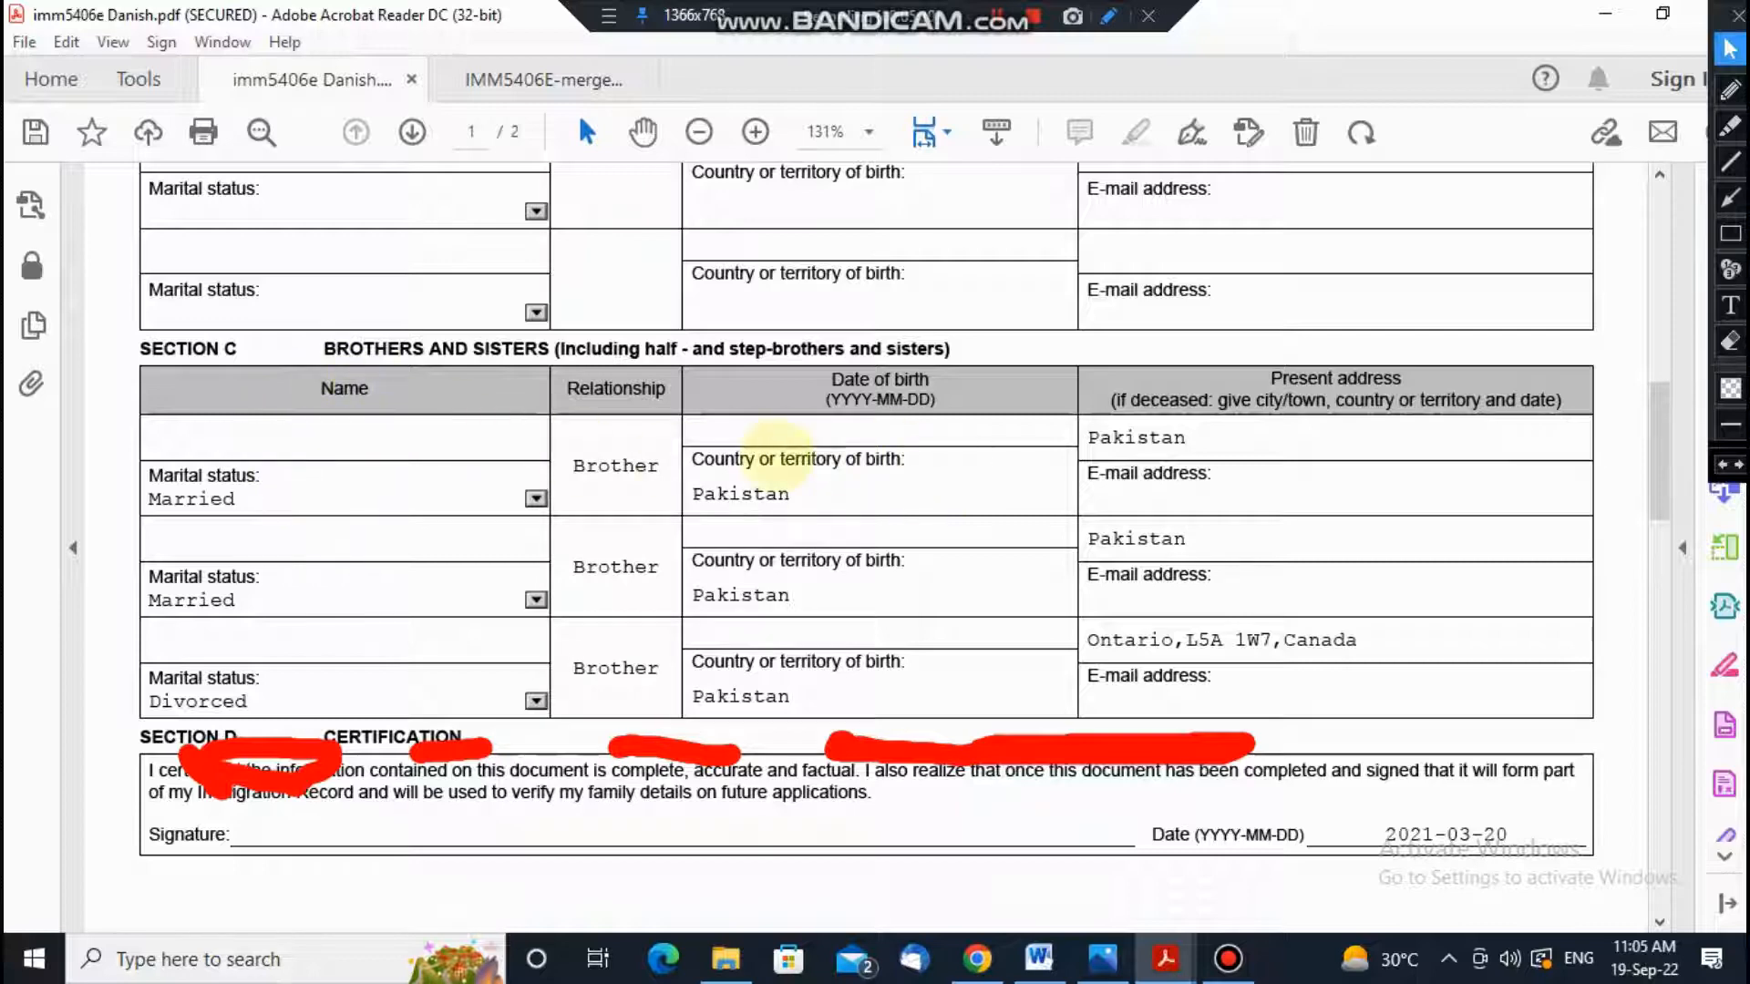
scroll(401, 510, up, 3)
scroll(400, 511, up, 6)
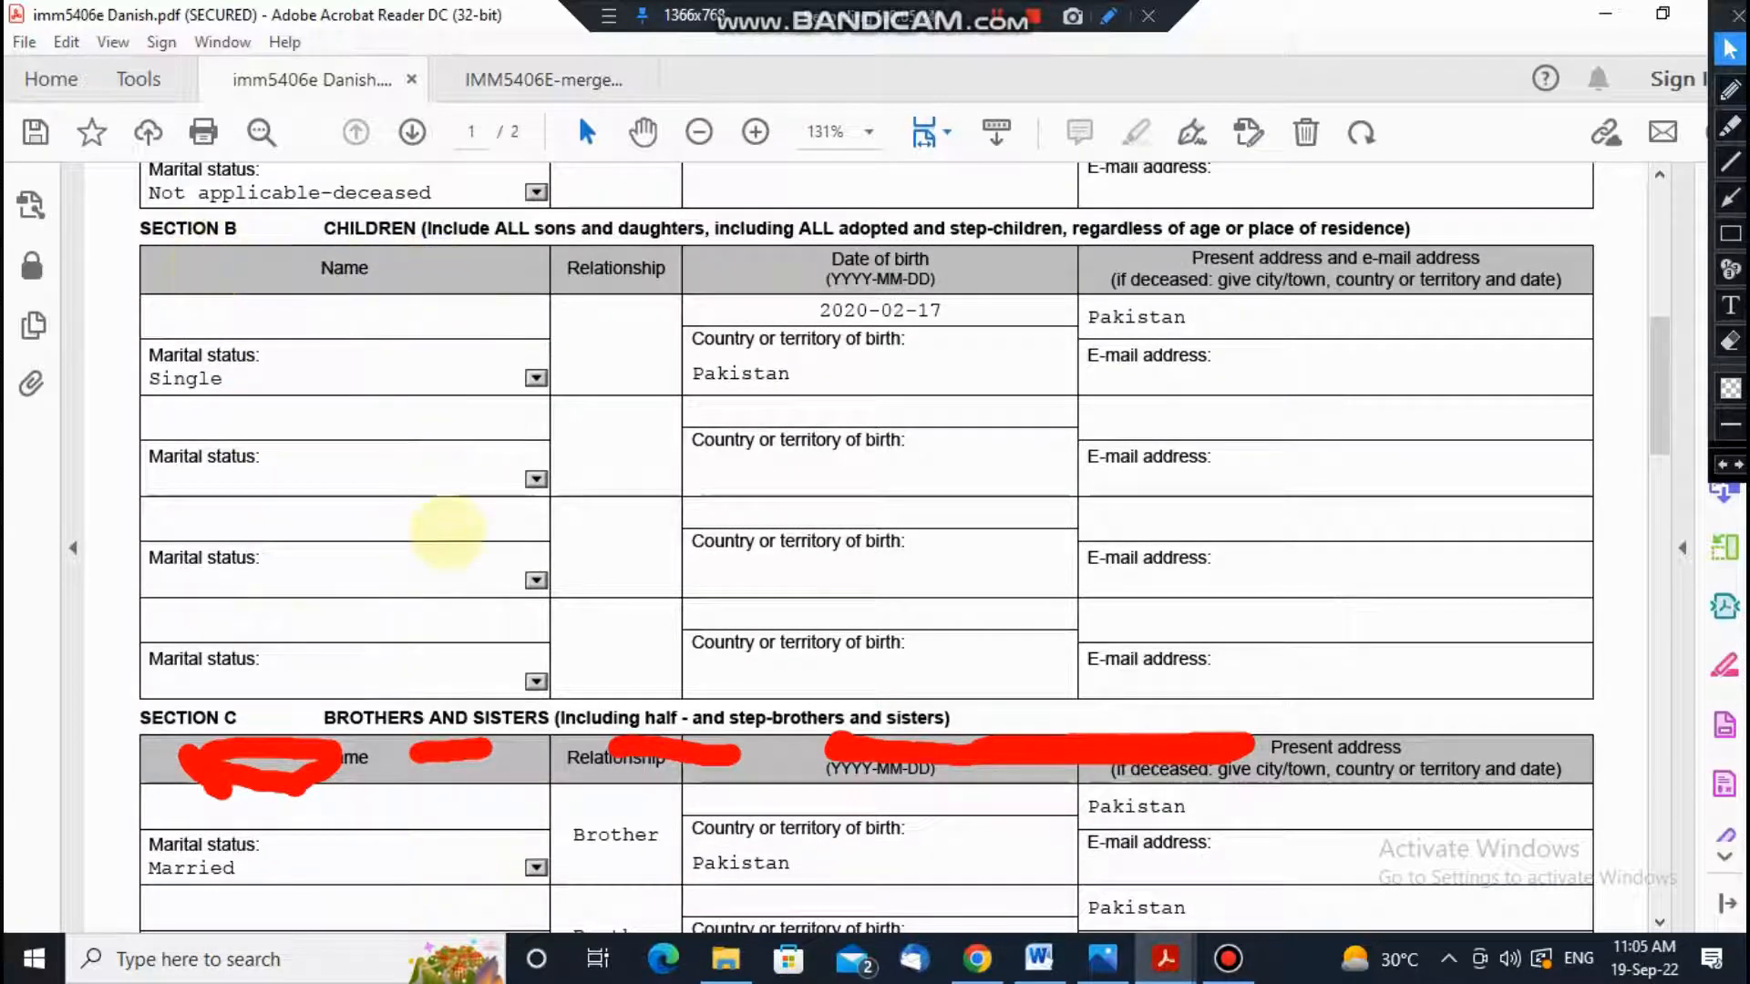
scroll(449, 538, up, 7)
scroll(429, 492, down, 13)
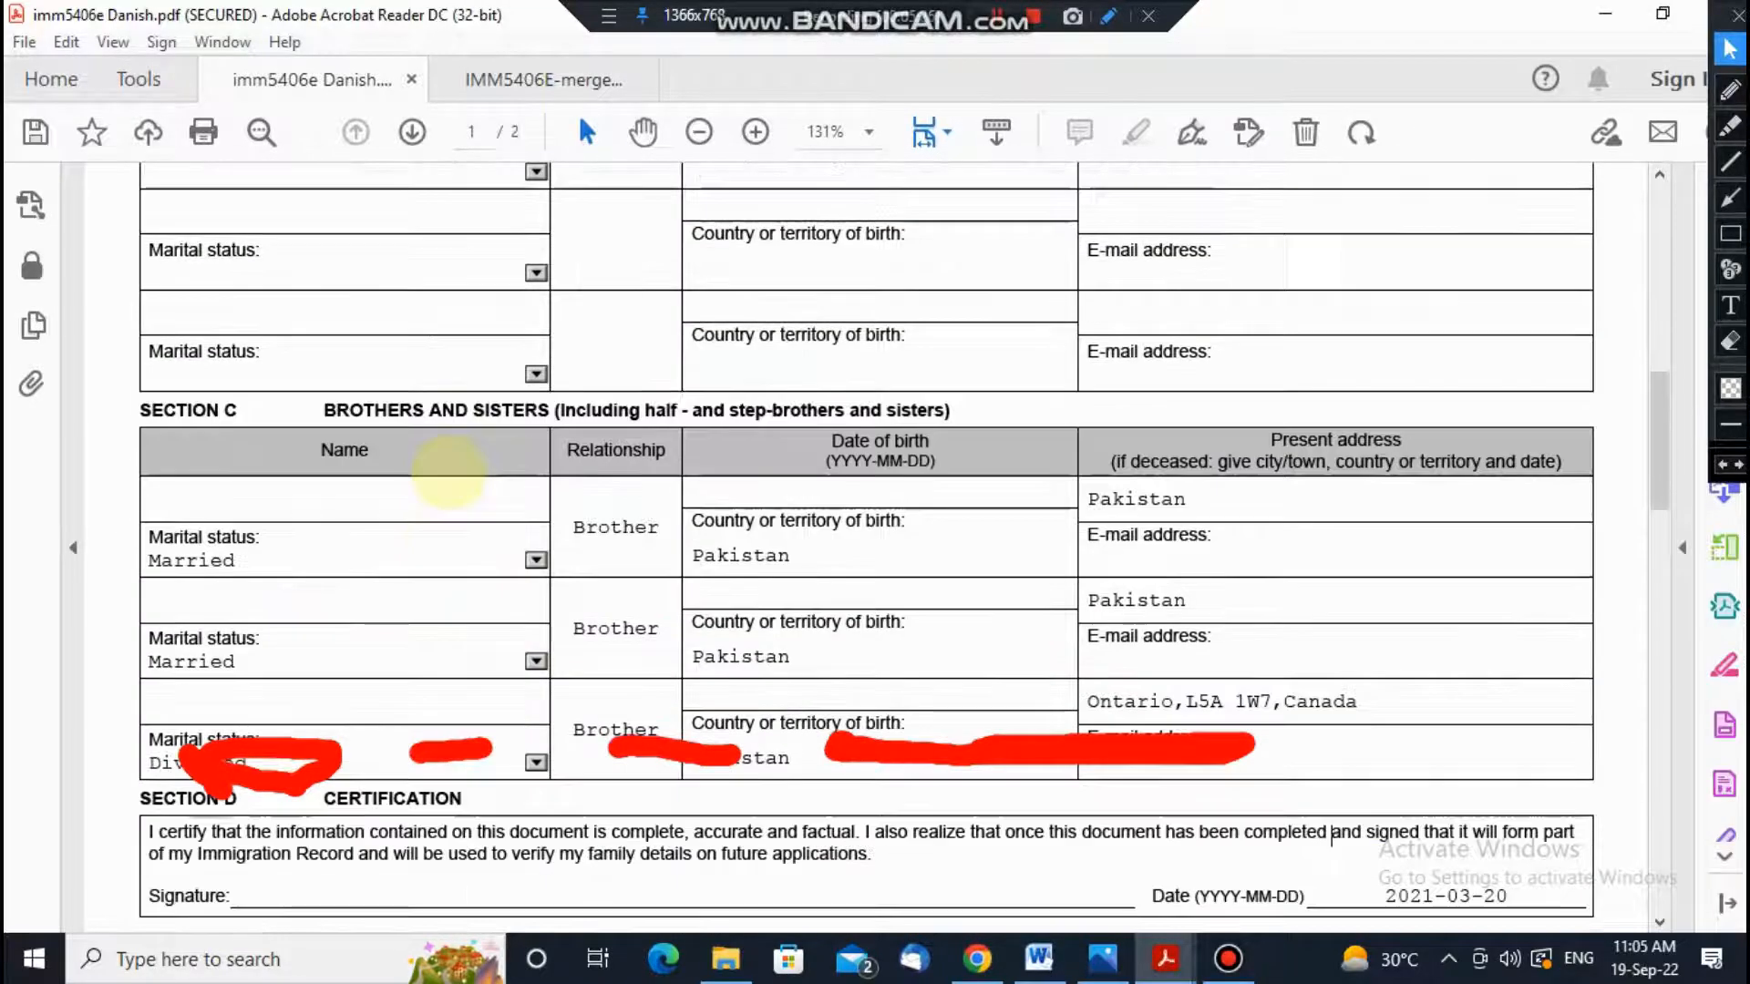
scroll(445, 474, down, 3)
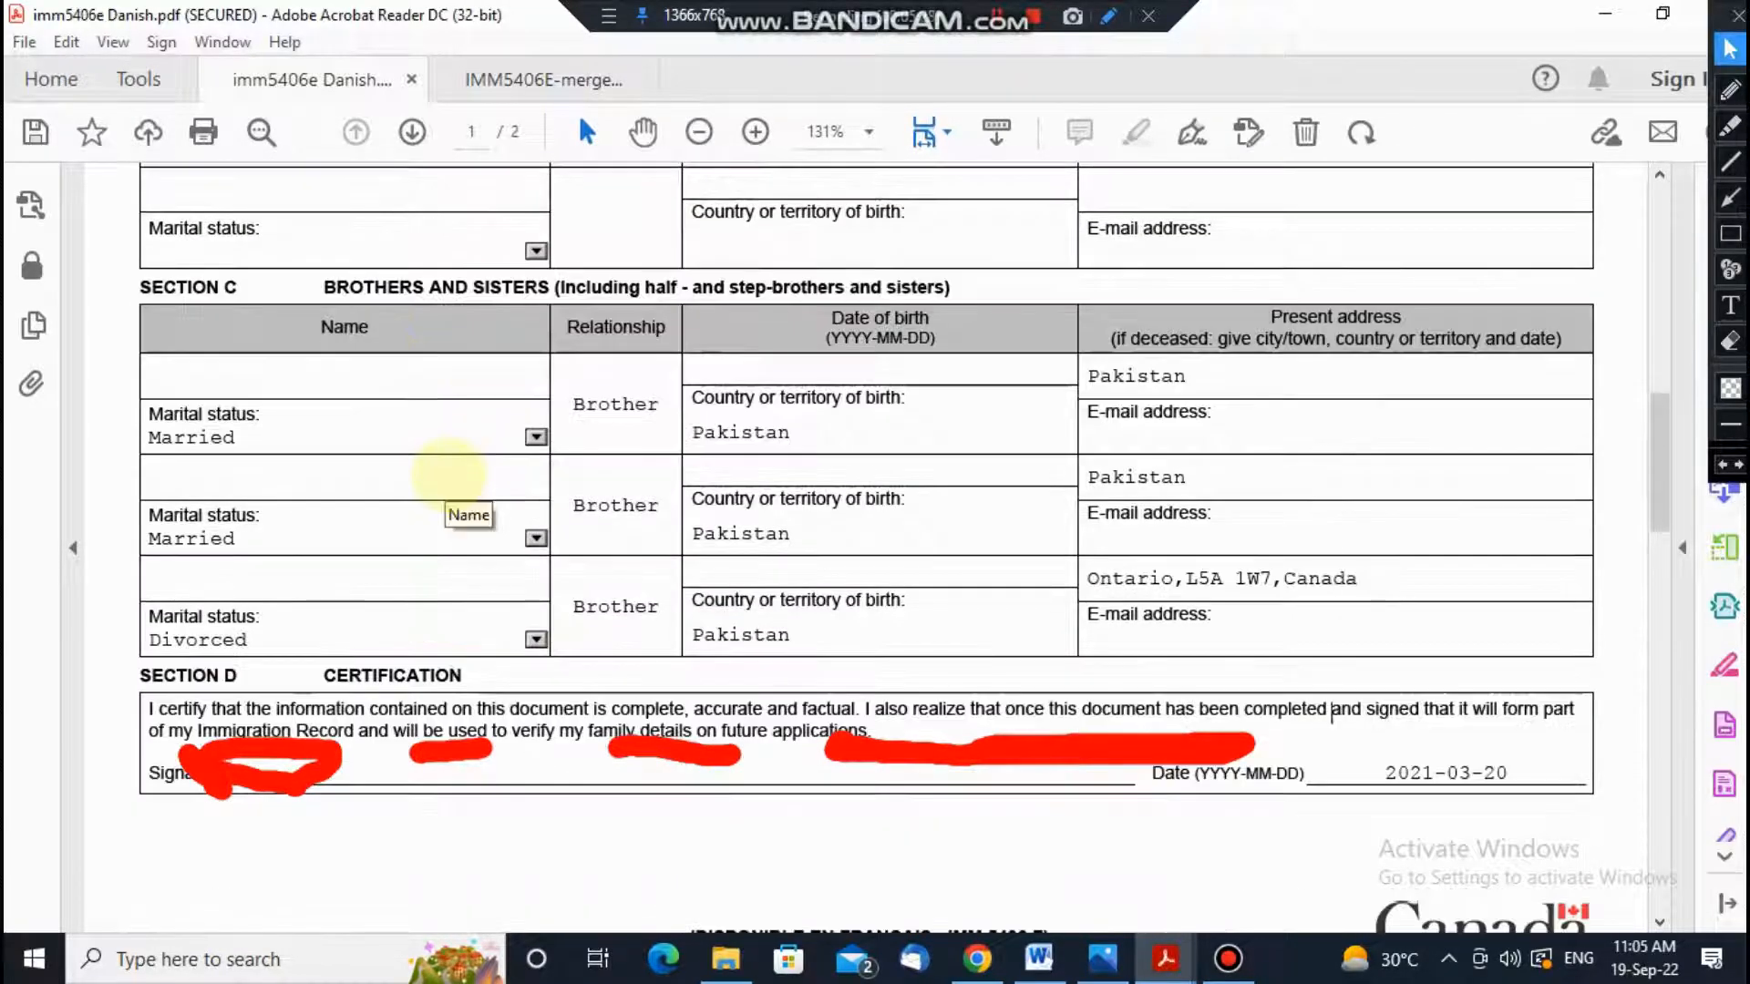
scroll(448, 474, up, 6)
scroll(448, 475, up, 7)
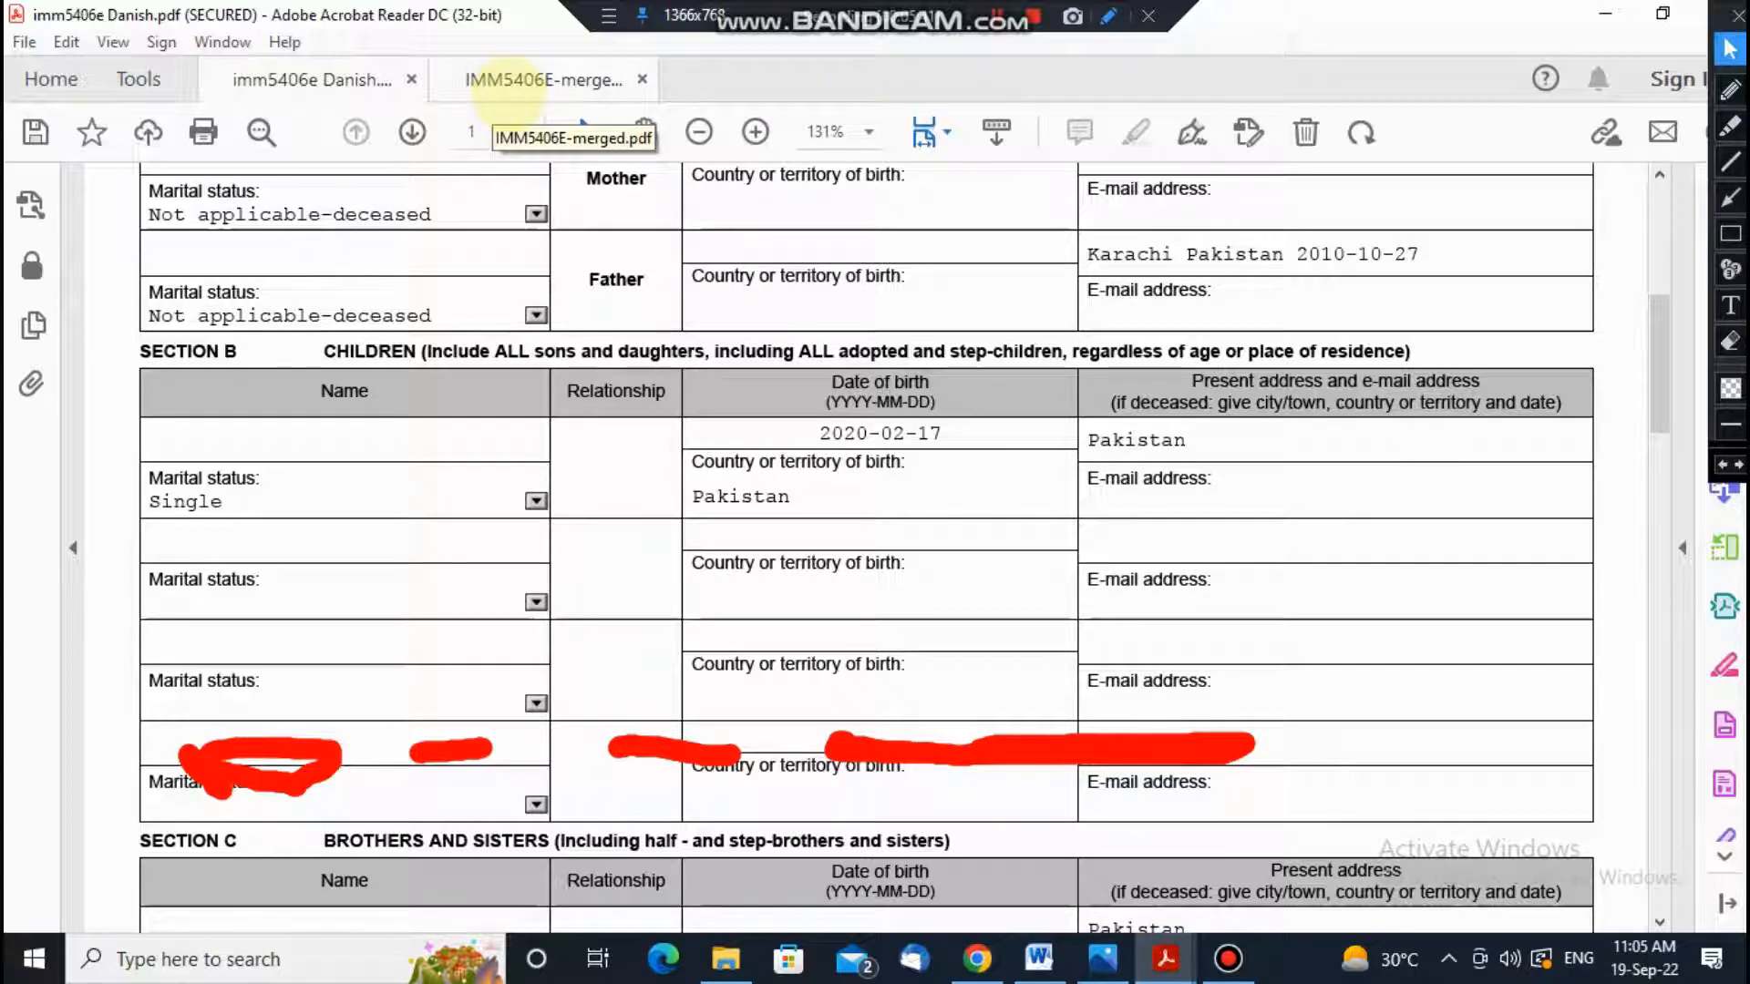
click(521, 89)
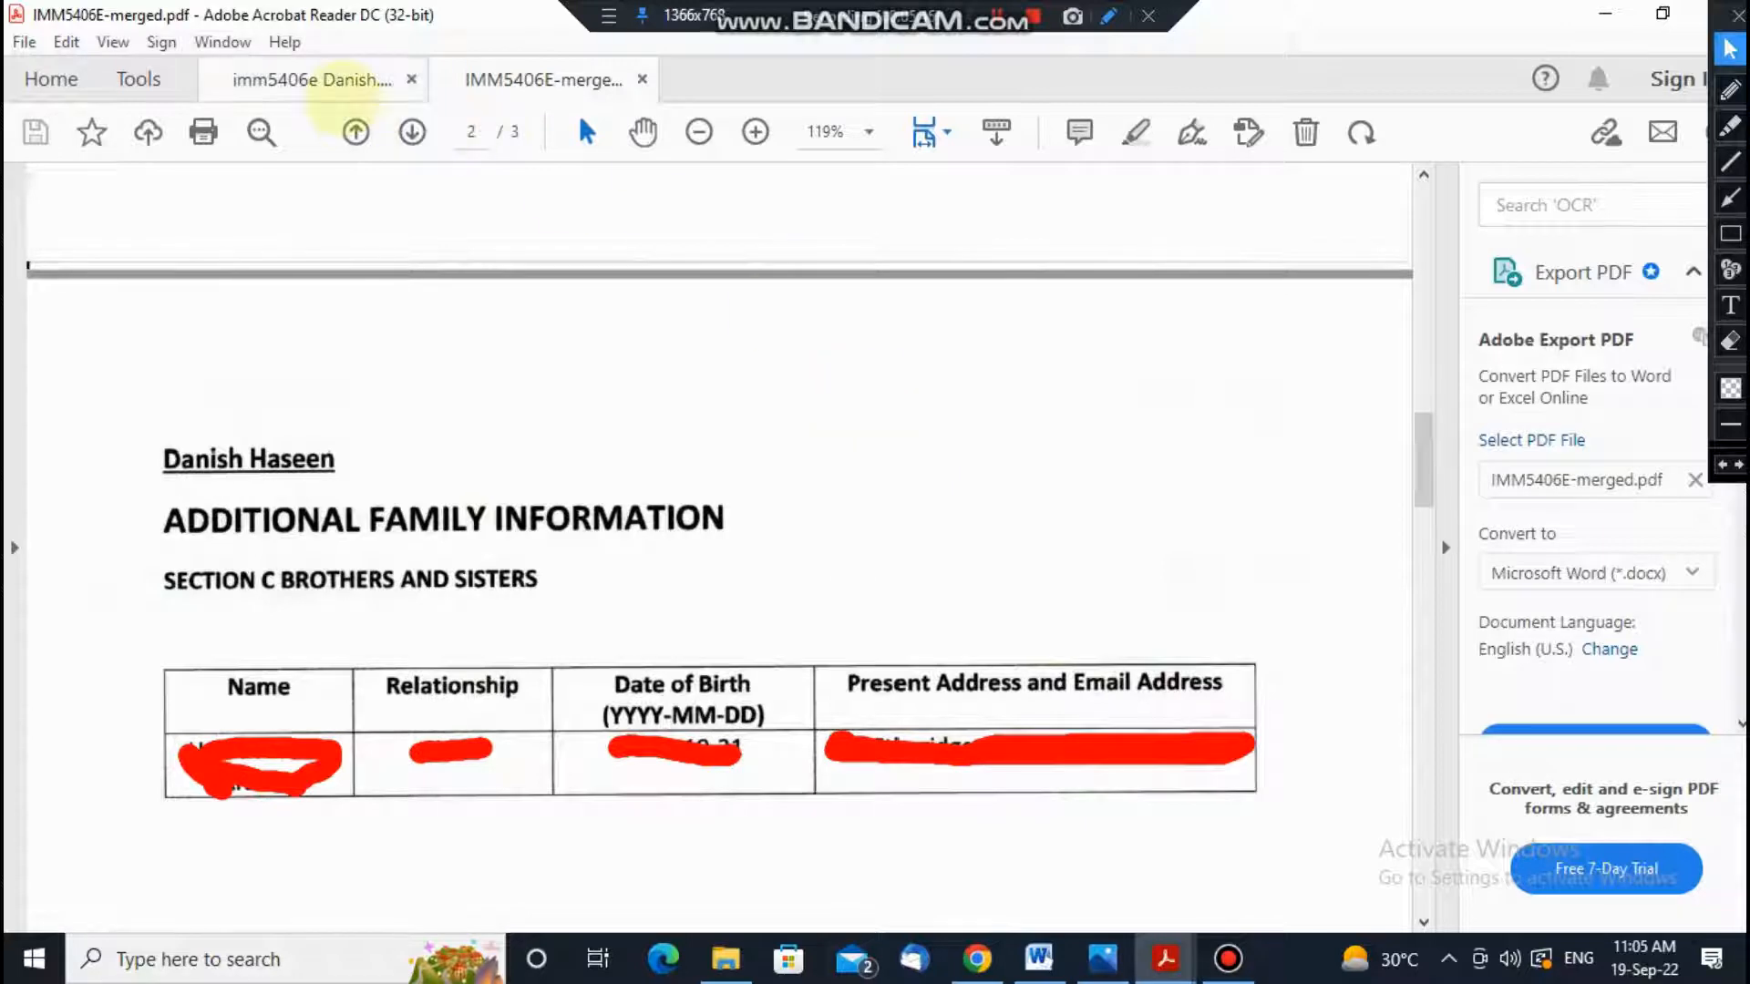
click(310, 79)
scroll(898, 515, down, 3)
scroll(865, 519, down, 5)
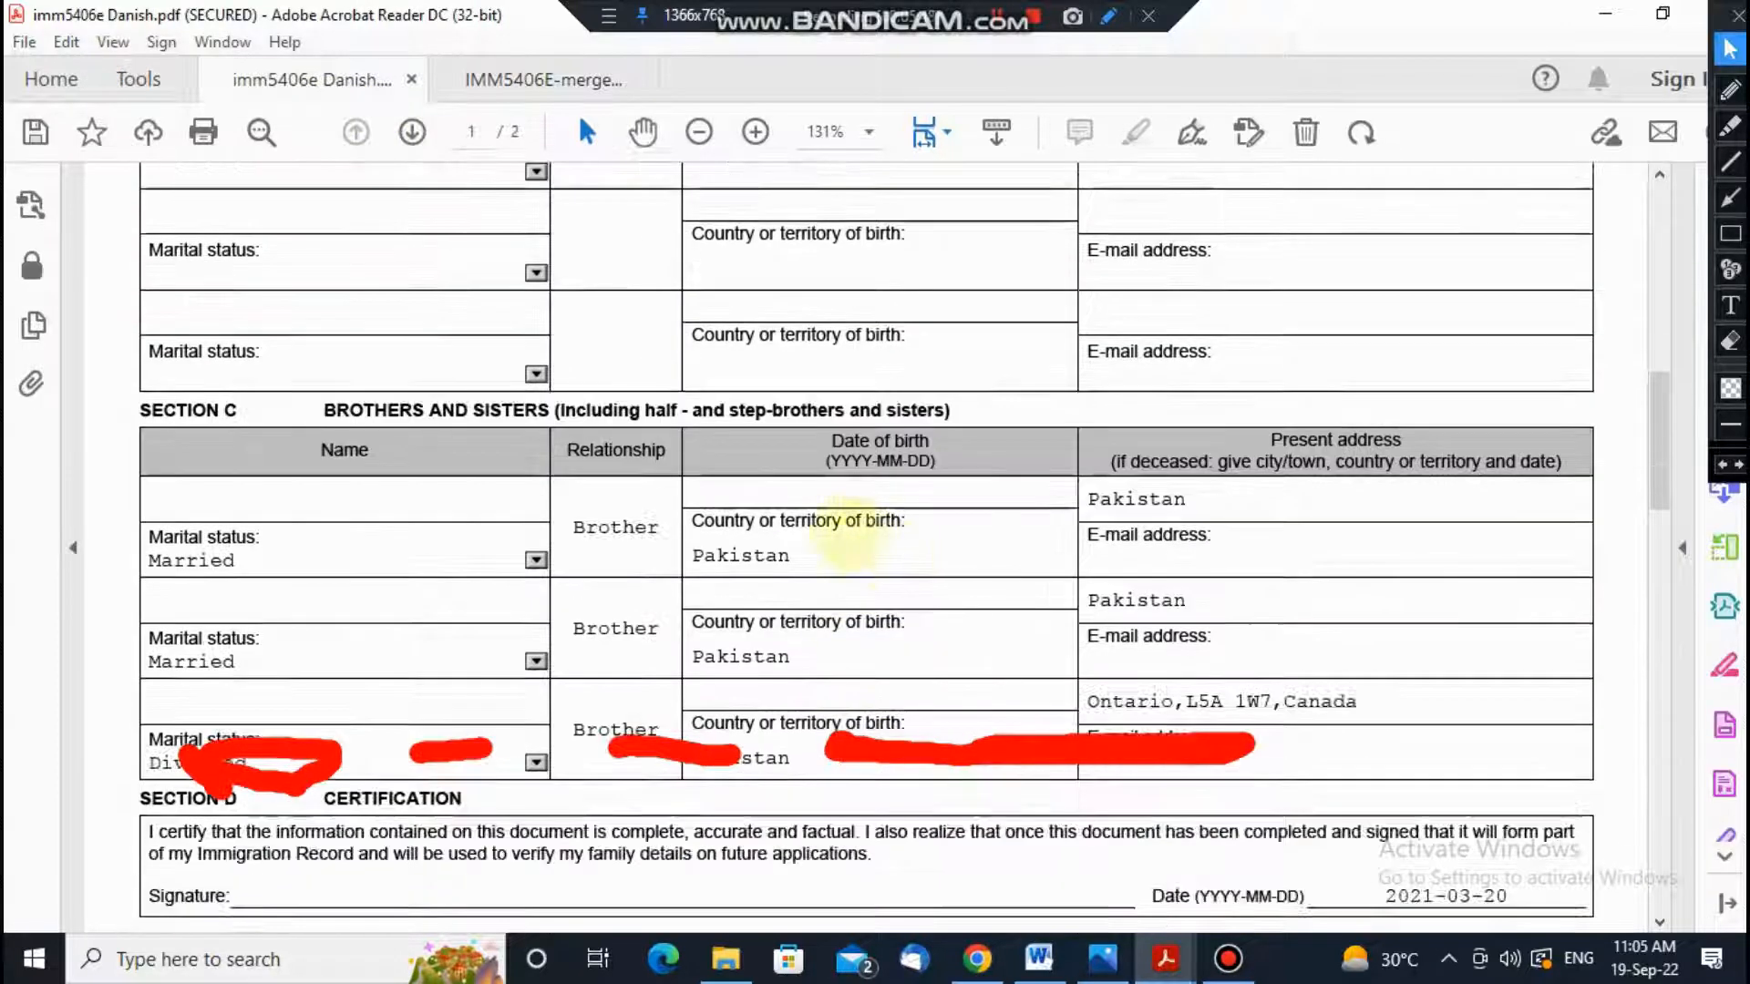
scroll(355, 725, up, 1)
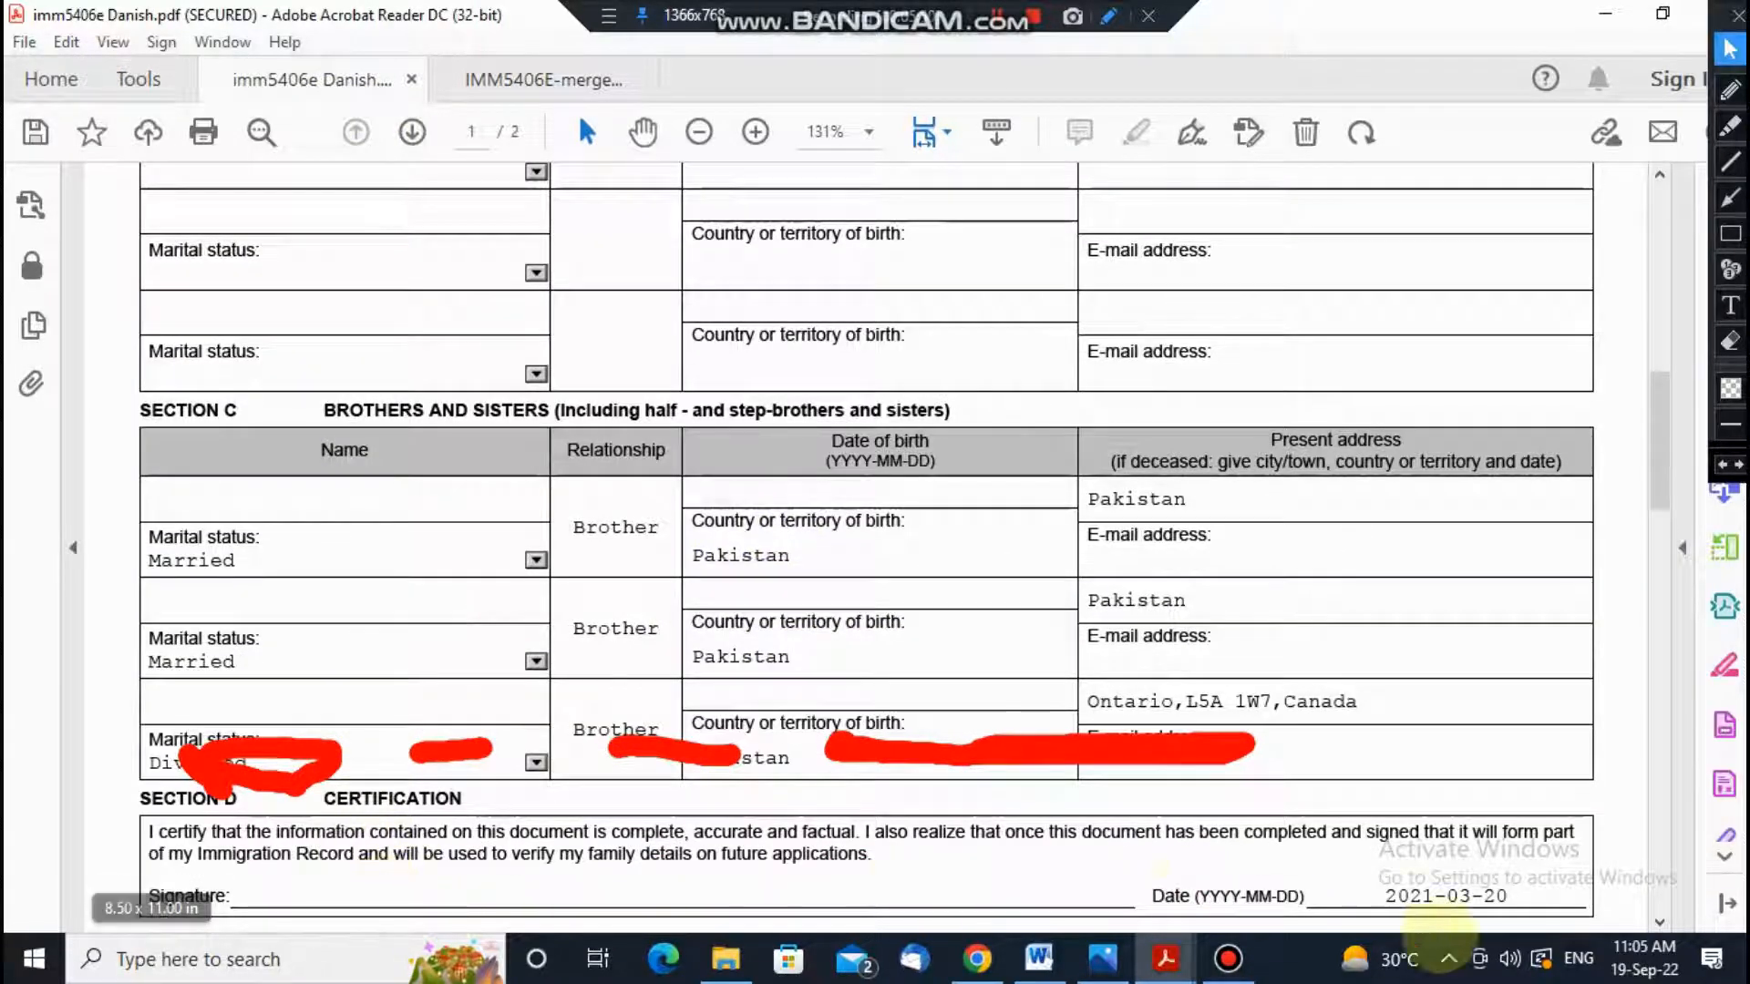